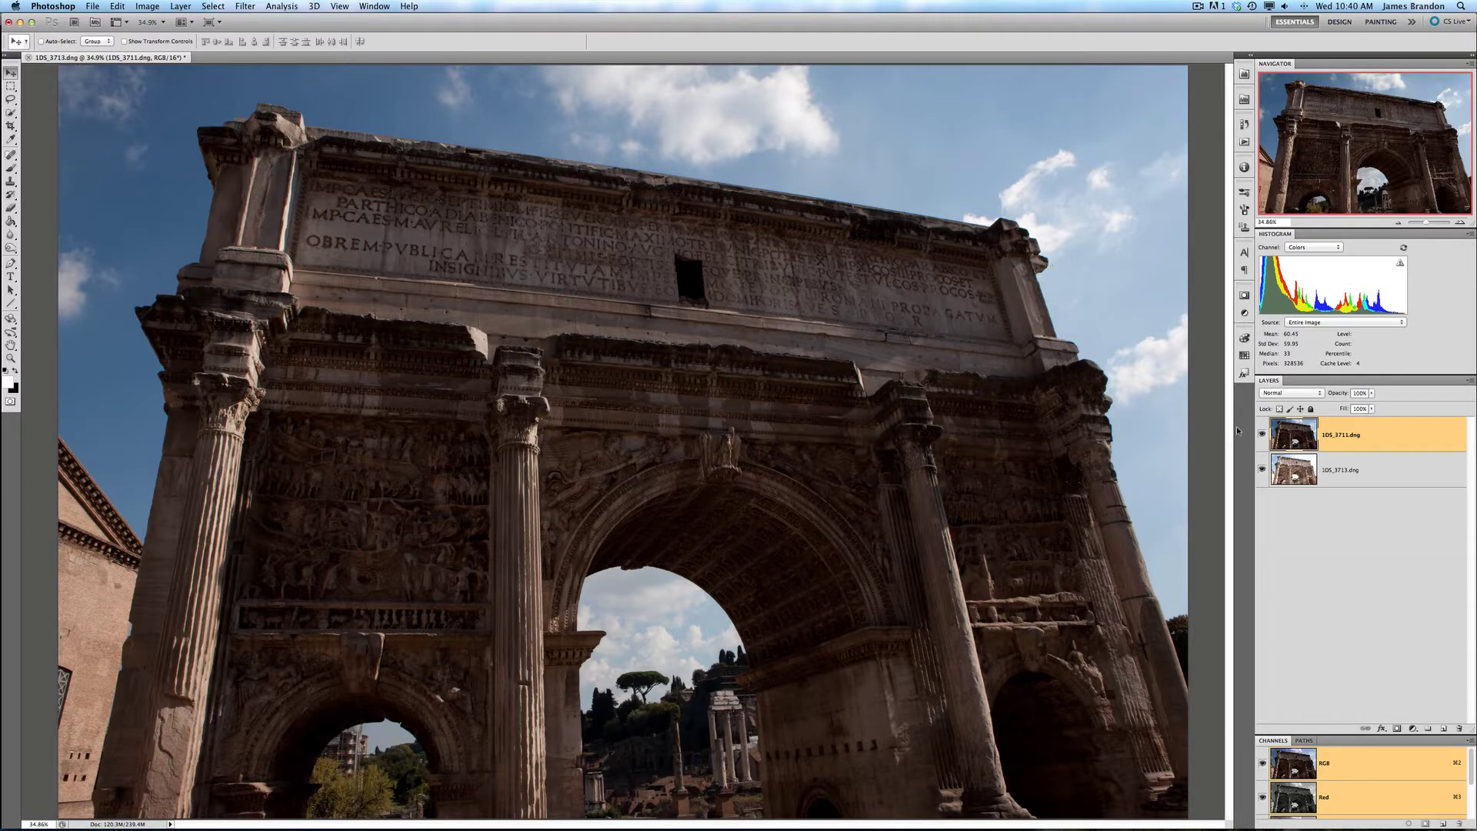
Compare the two exposures by toggling the darker blue-sky layer's visibility on and off
{"action": "left_click", "coordinate": [1261, 436]}
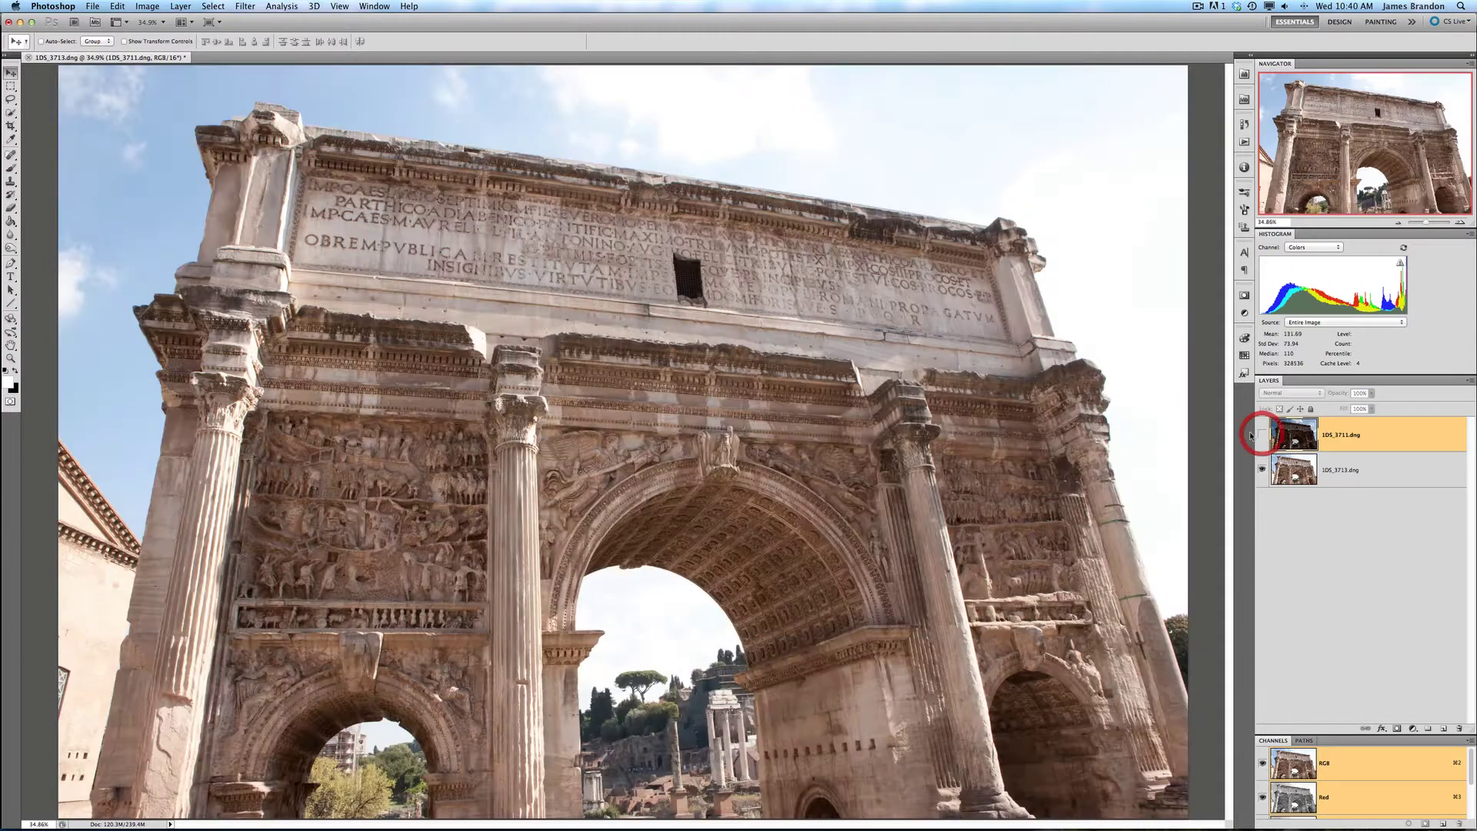
{"action": "left_click", "coordinate": [1262, 435]}
{"action": "left_click", "coordinate": [1262, 435]}
{"action": "left_click", "coordinate": [1262, 433]}
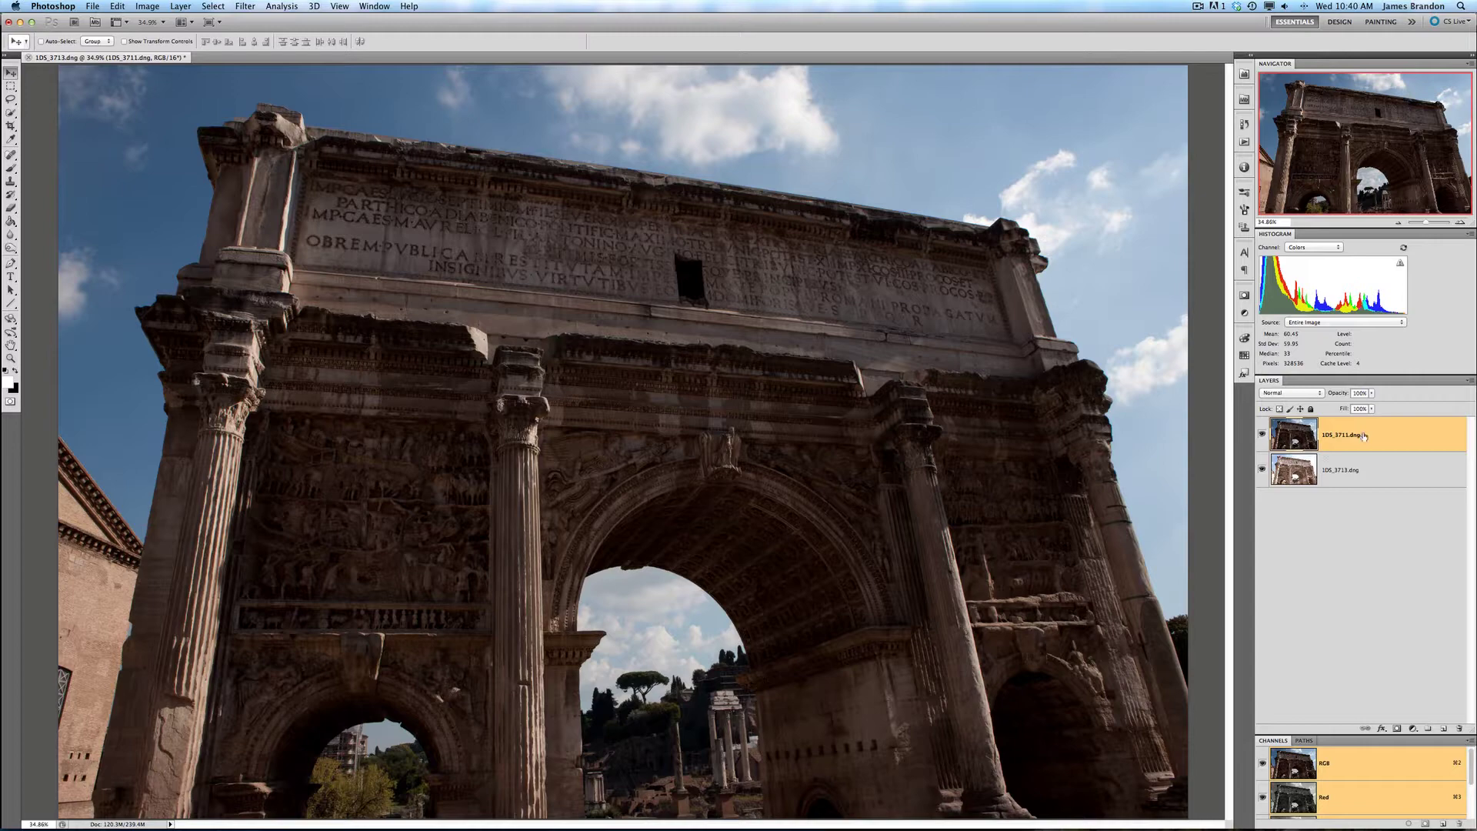
{"action": "left_click", "coordinate": [1261, 434]}
{"action": "left_click", "coordinate": [1261, 435]}
{"action": "left_click", "coordinate": [1264, 435]}
{"action": "left_click", "coordinate": [1262, 435]}
{"action": "left_click", "coordinate": [1262, 434]}
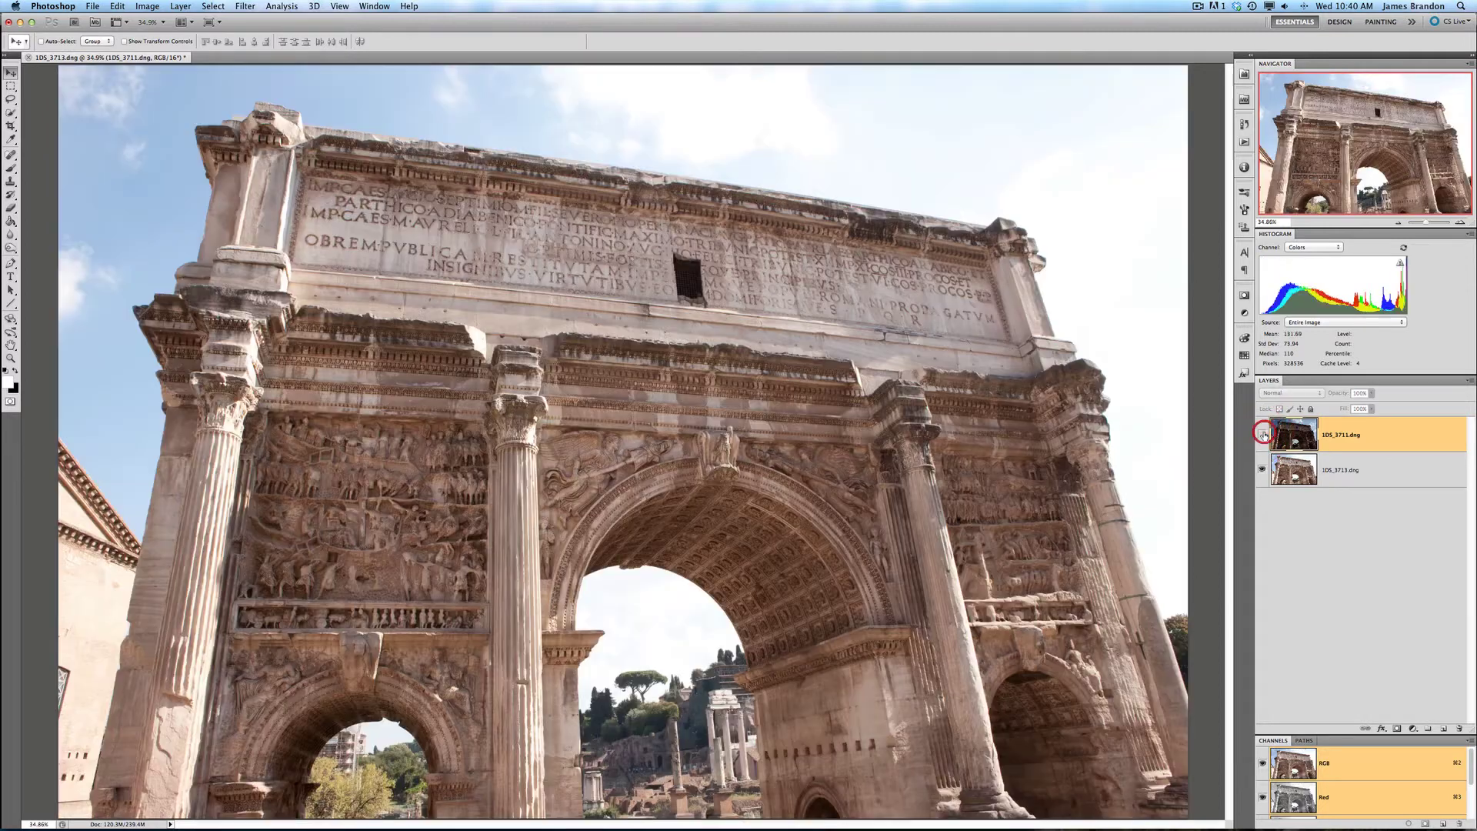
{"action": "left_click", "coordinate": [1262, 434]}
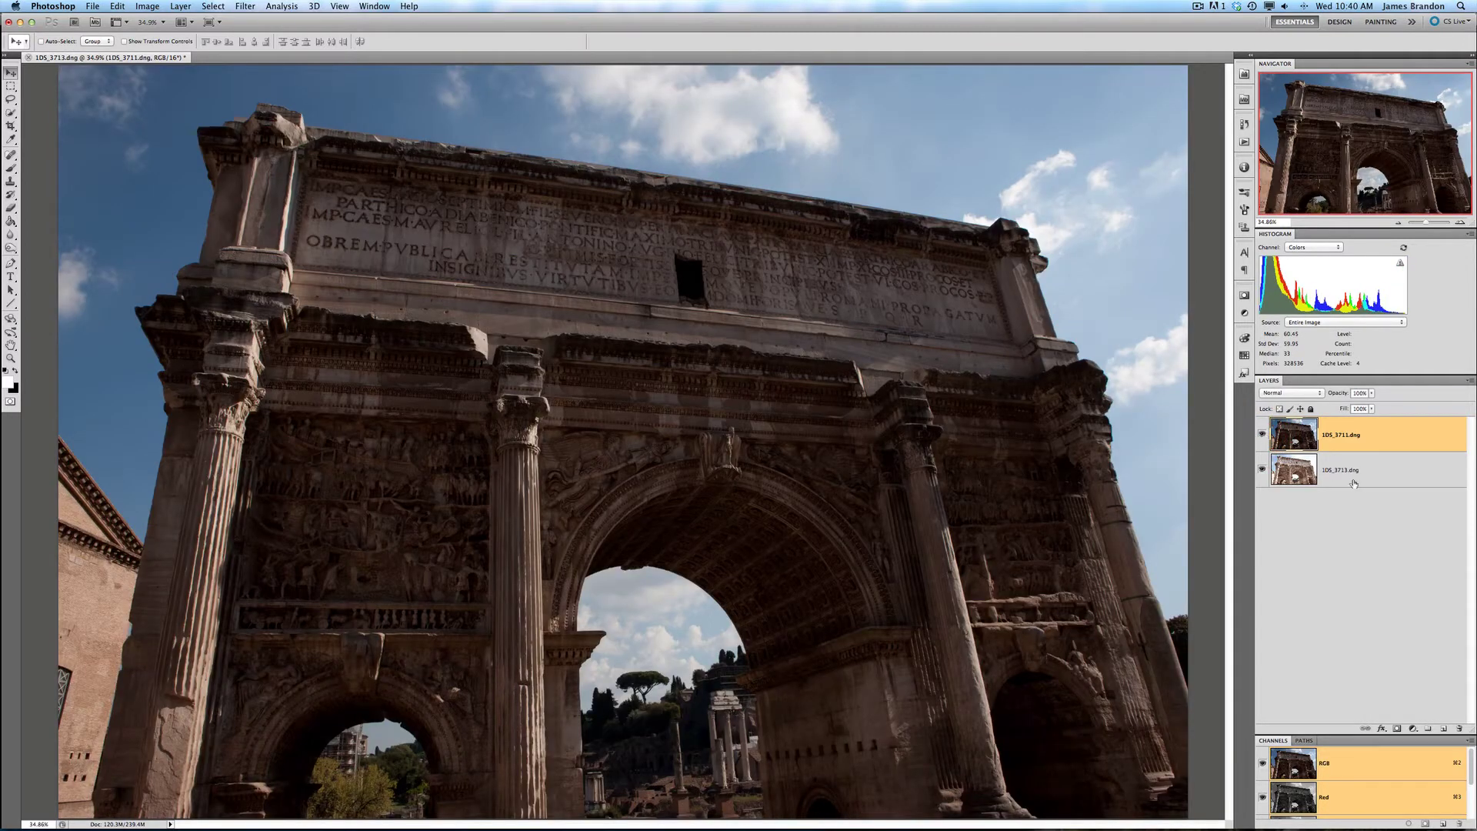
Auto-align both exposure layers with Edit > Auto-Align Layers
{"action": "left_click", "coordinate": [1376, 467], "text": "shift"}
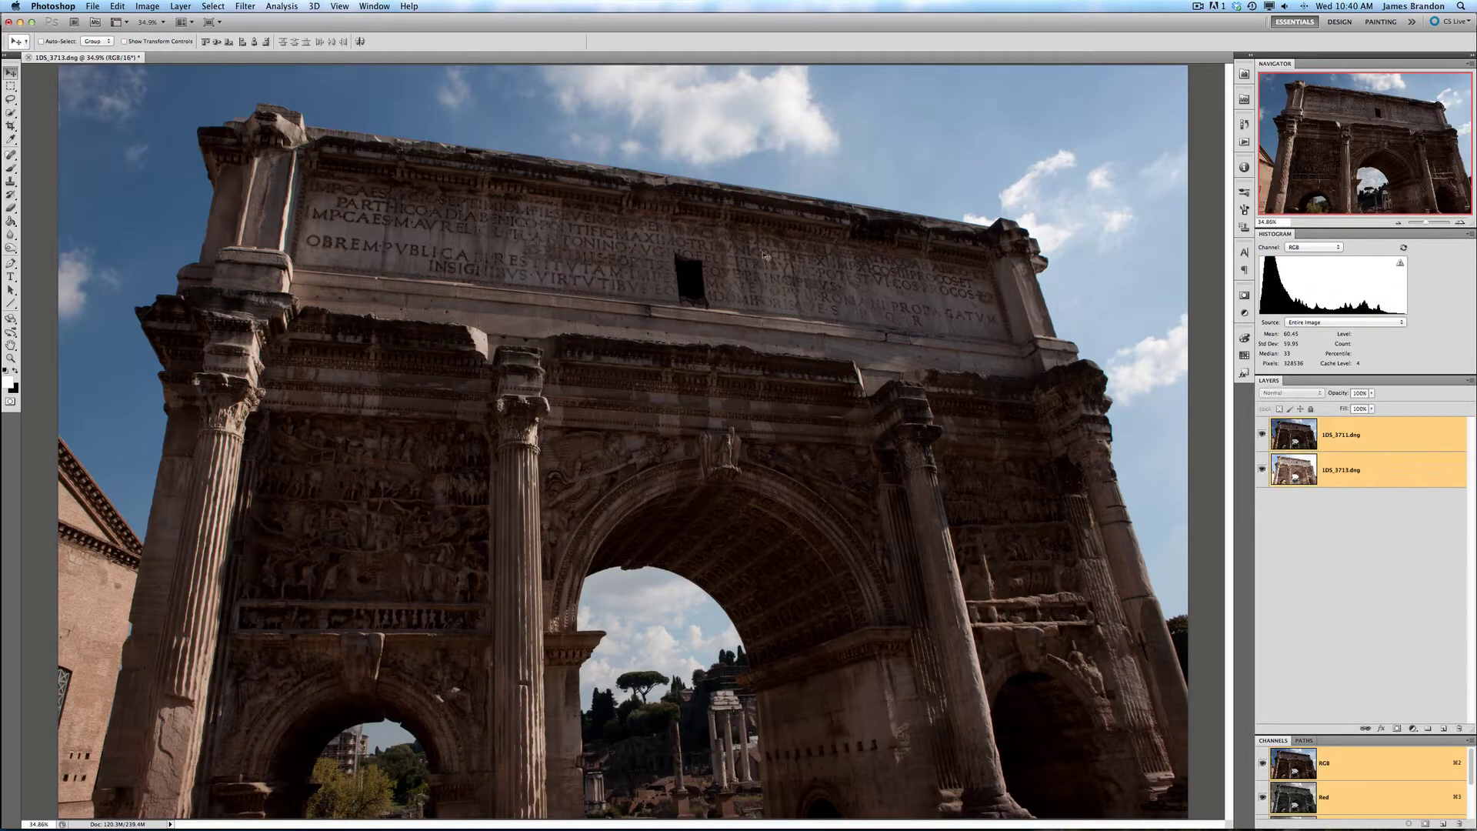
{"action": "left_click", "coordinate": [147, 6]}
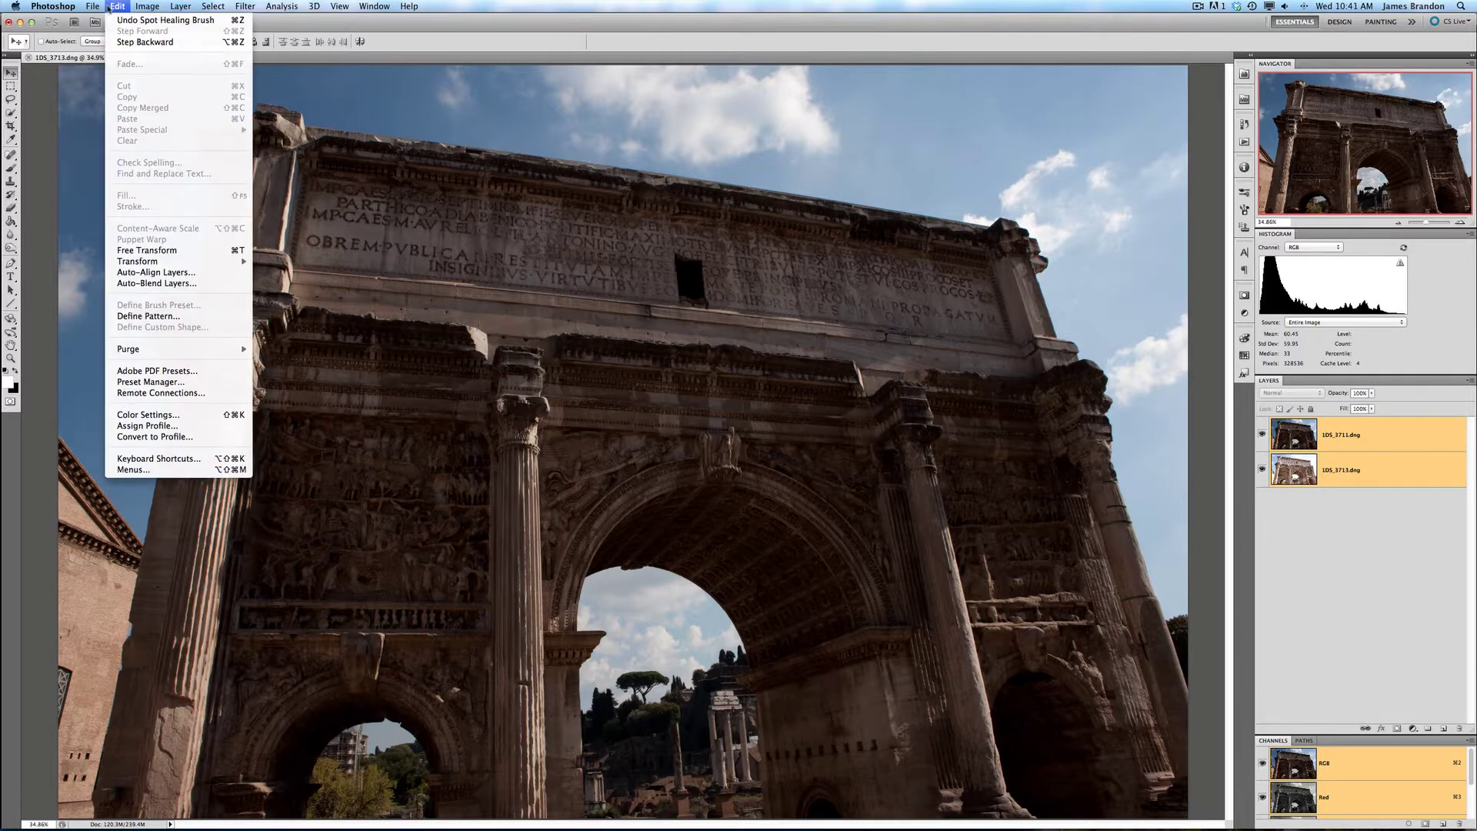
{"action": "left_click", "coordinate": [156, 272]}
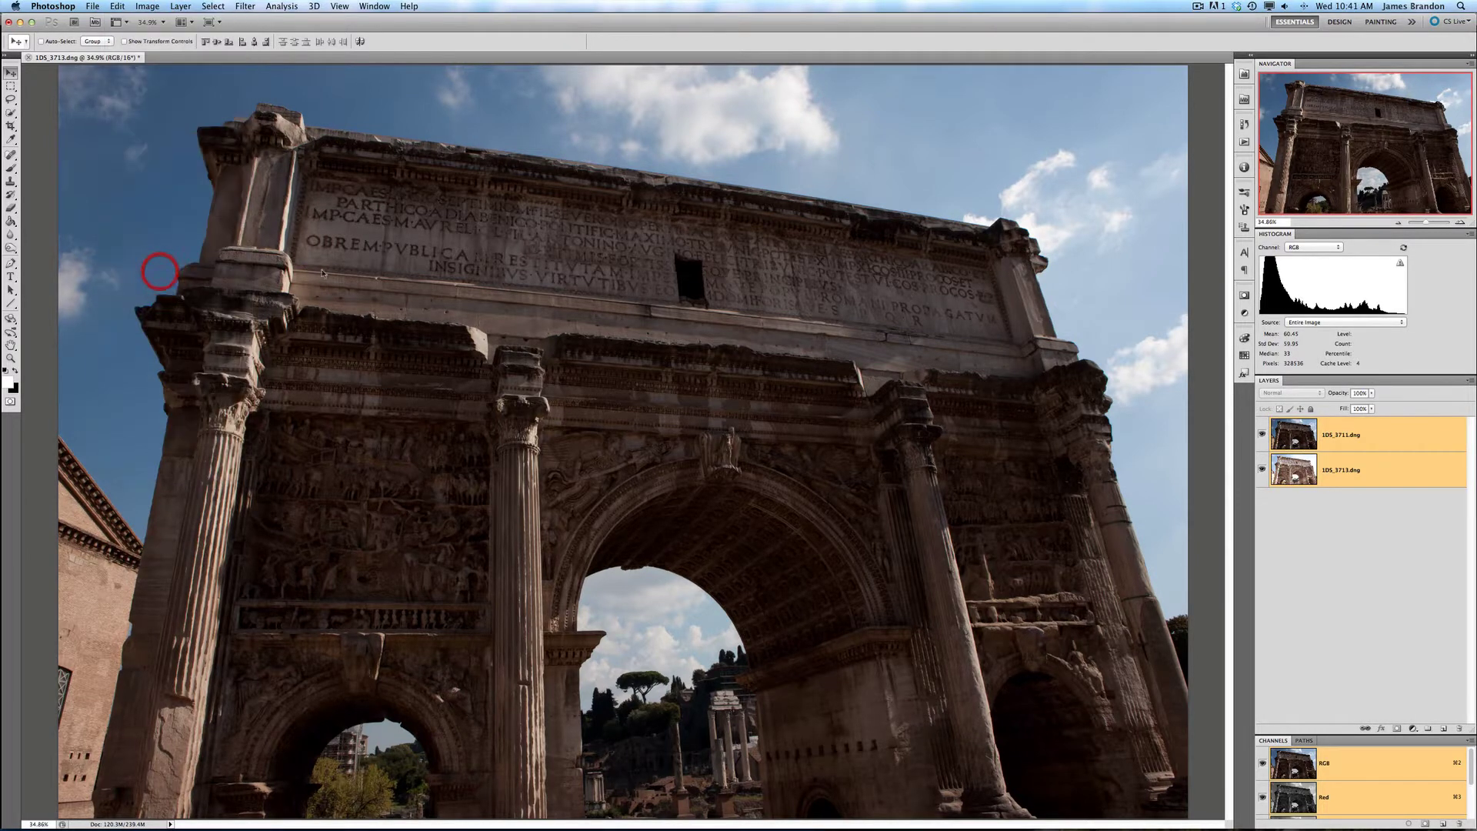
{"action": "left_click", "coordinate": [880, 273]}
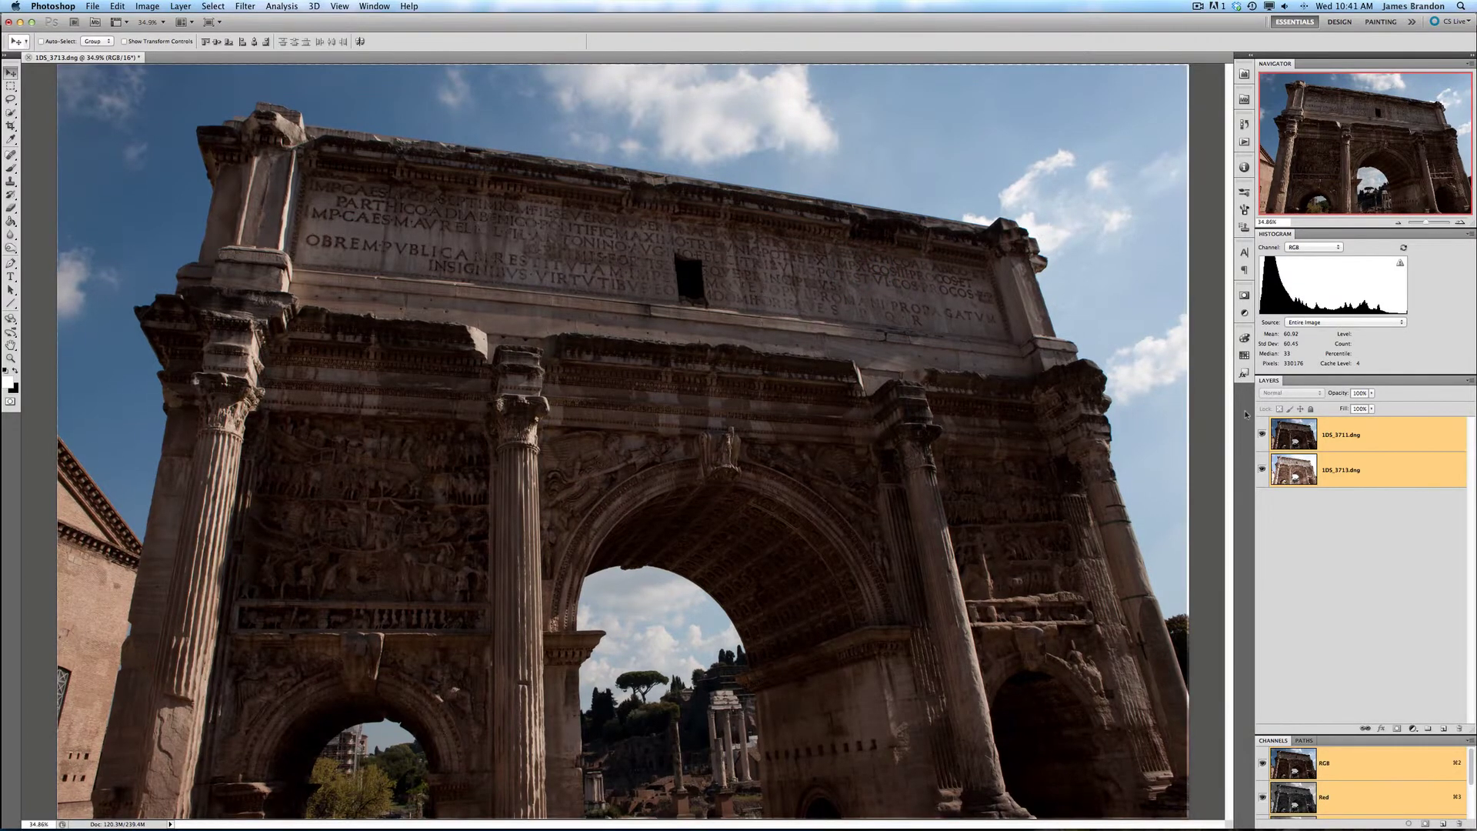
Check the alignment by toggling the darker exposure, leaving it visible on top
{"action": "left_click", "coordinate": [1261, 434]}
{"action": "left_click", "coordinate": [1262, 435]}
{"action": "left_click", "coordinate": [1261, 434]}
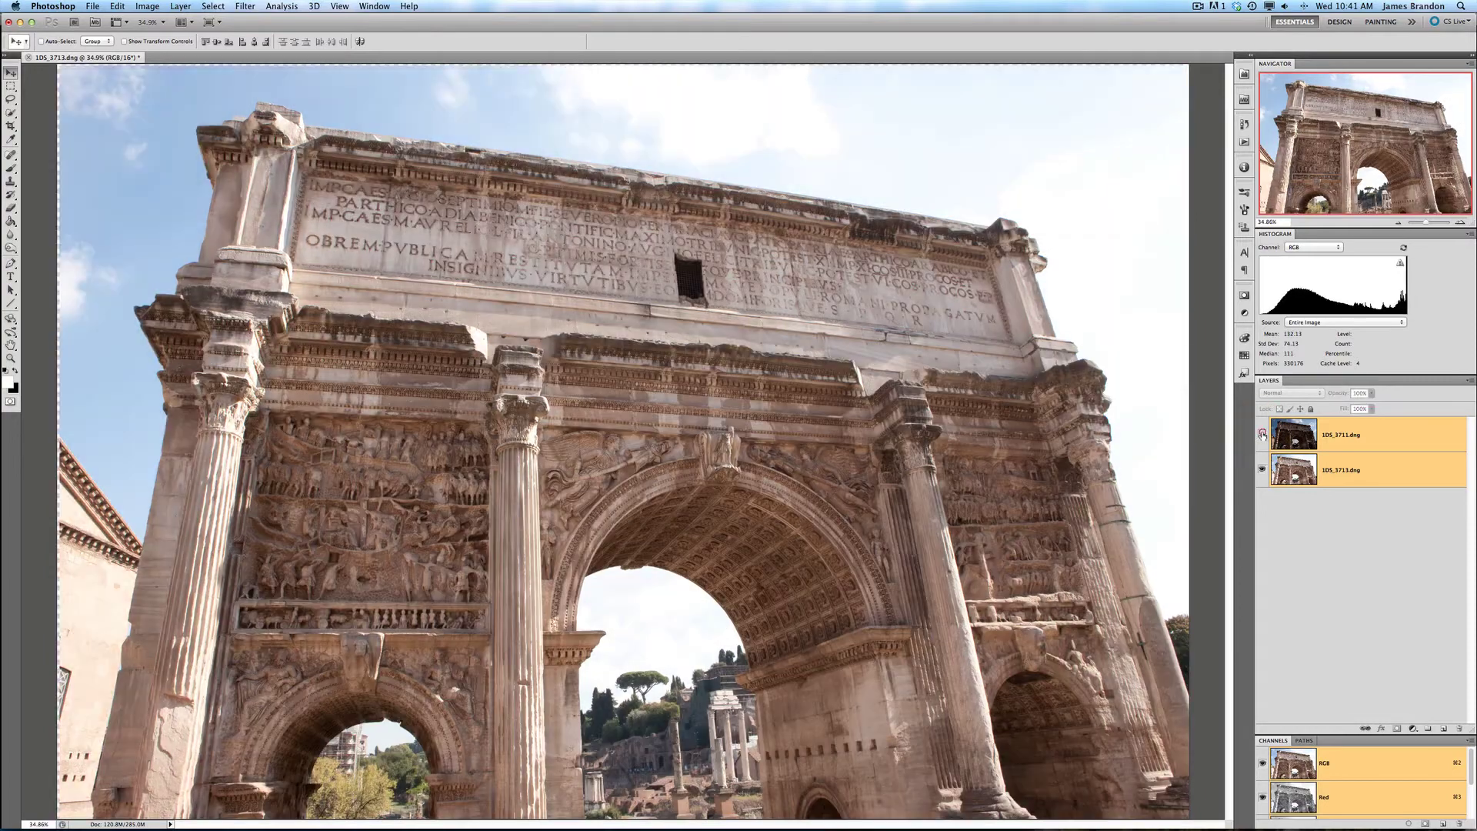
{"action": "left_click", "coordinate": [1260, 435]}
Crop the photo with the top-left and bottom-right corners pulled slightly inward
{"action": "key", "text": "super+minus"}
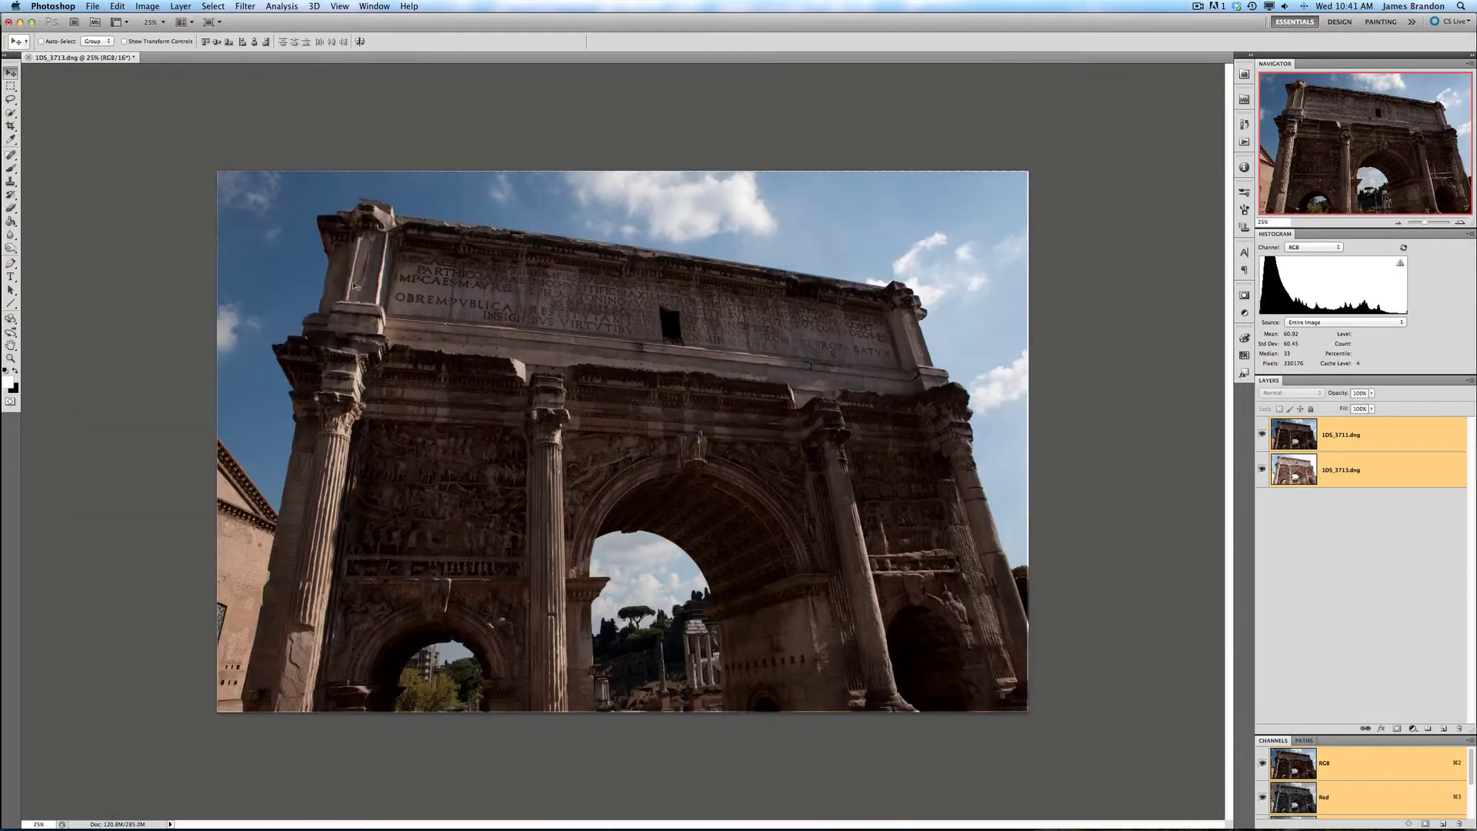
{"action": "key", "text": "c"}
{"action": "left_click_drag", "start_coordinate": [216, 169], "coordinate": [1104, 768]}
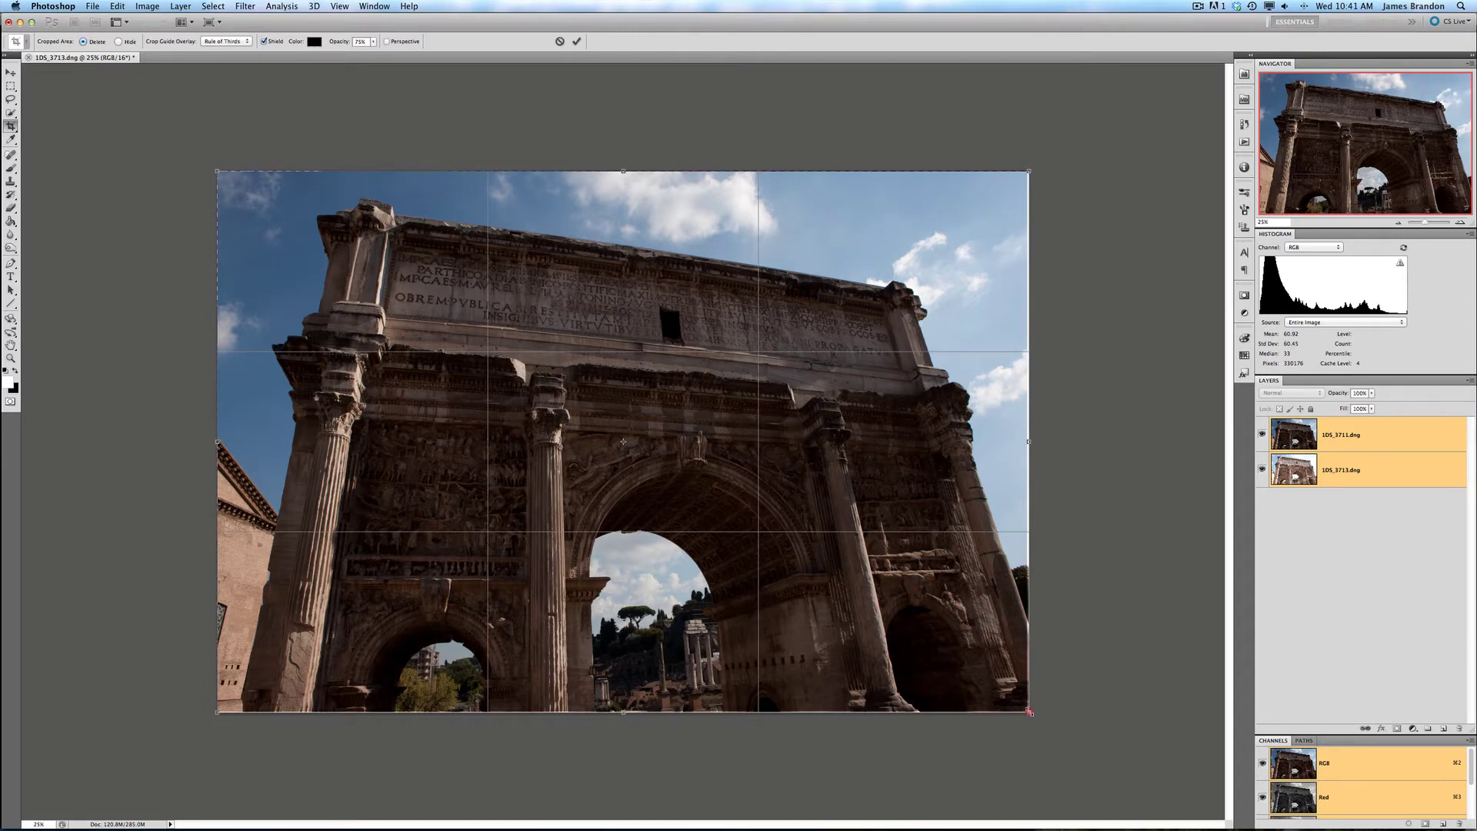
{"action": "left_click_drag", "start_coordinate": [1028, 710], "coordinate": [1025, 709]}
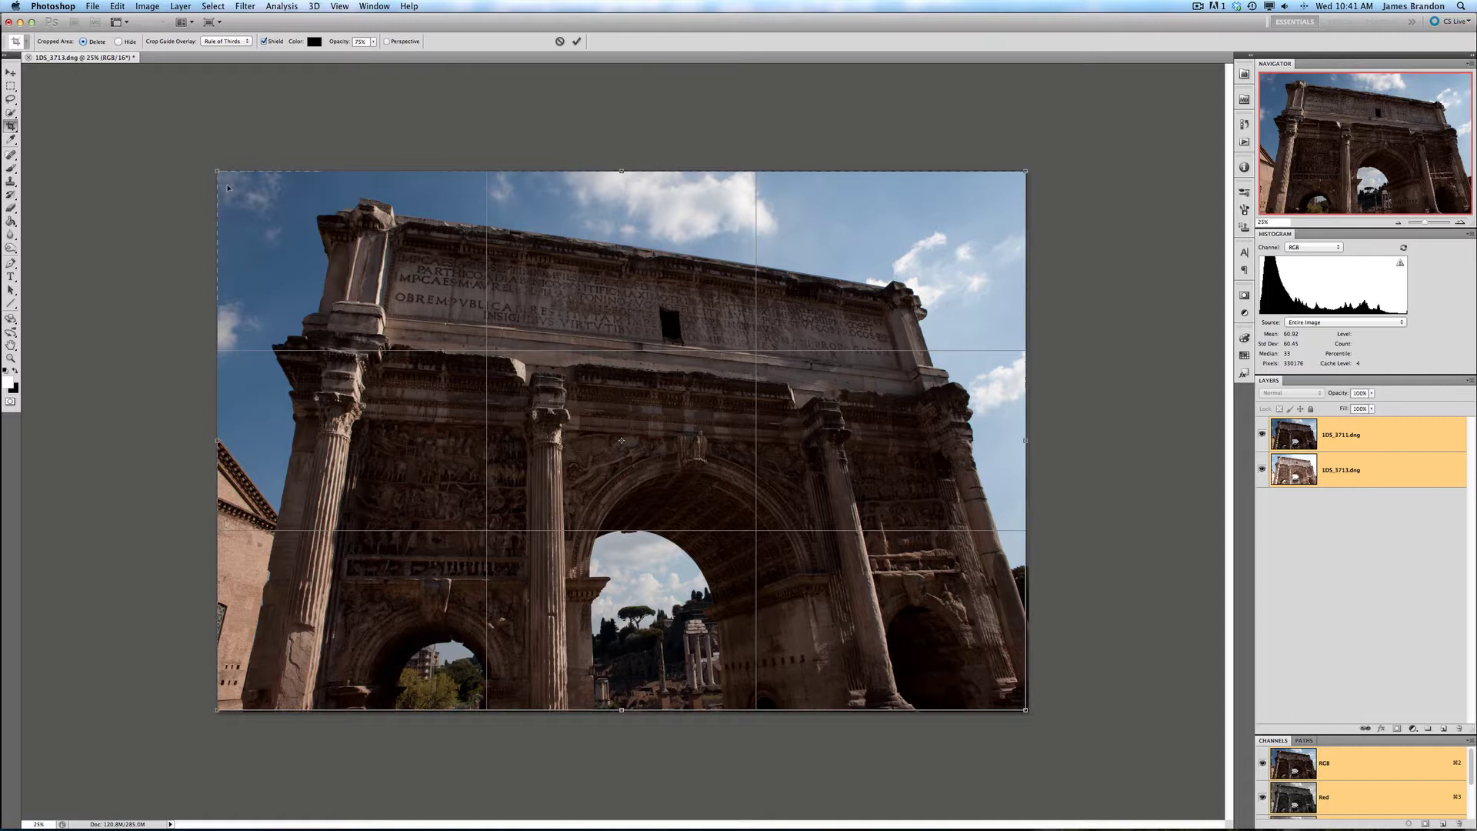
{"action": "left_click_drag", "start_coordinate": [217, 170], "coordinate": [220, 173]}
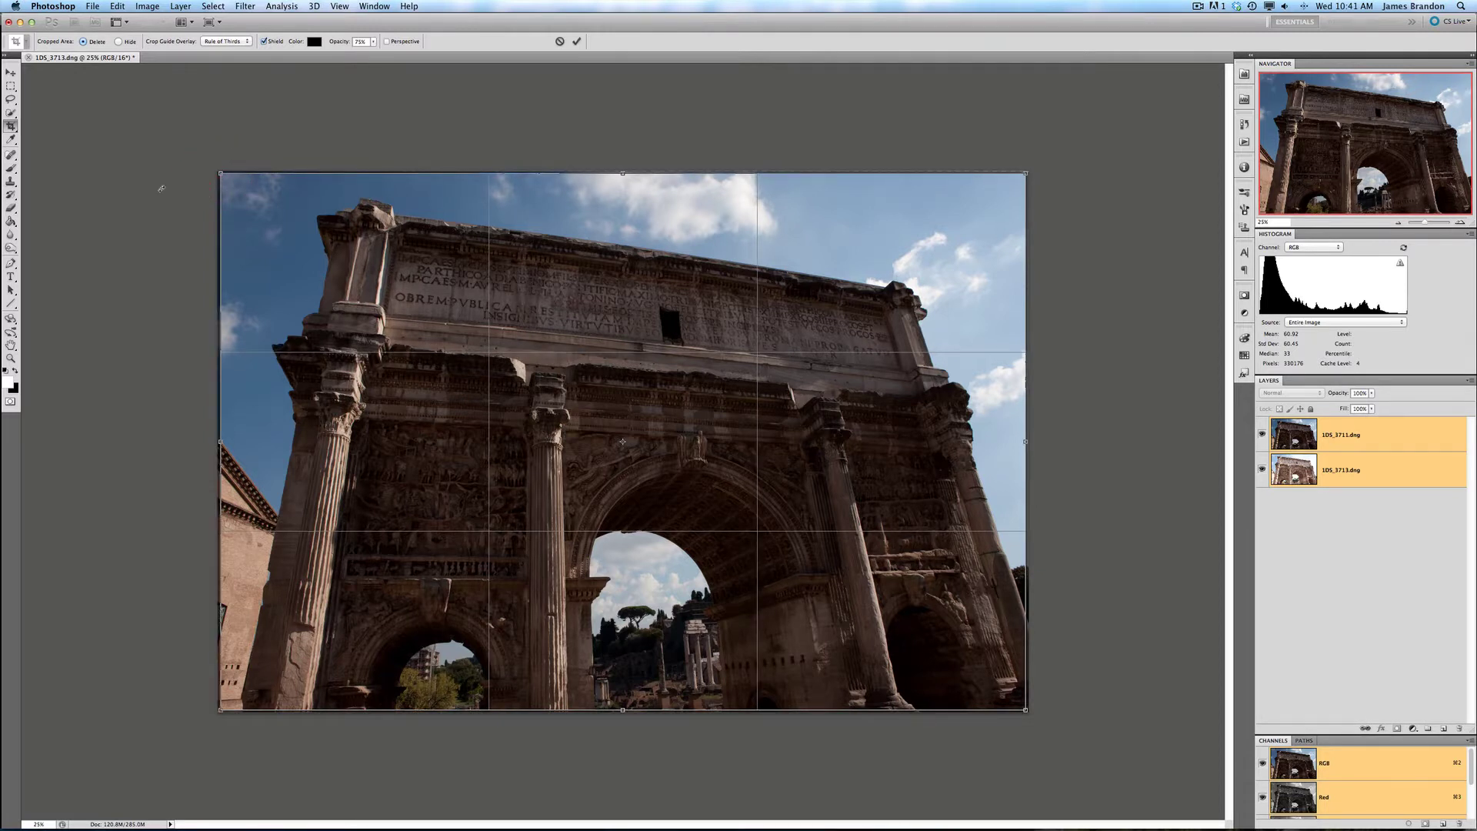
{"action": "key", "text": "Return"}
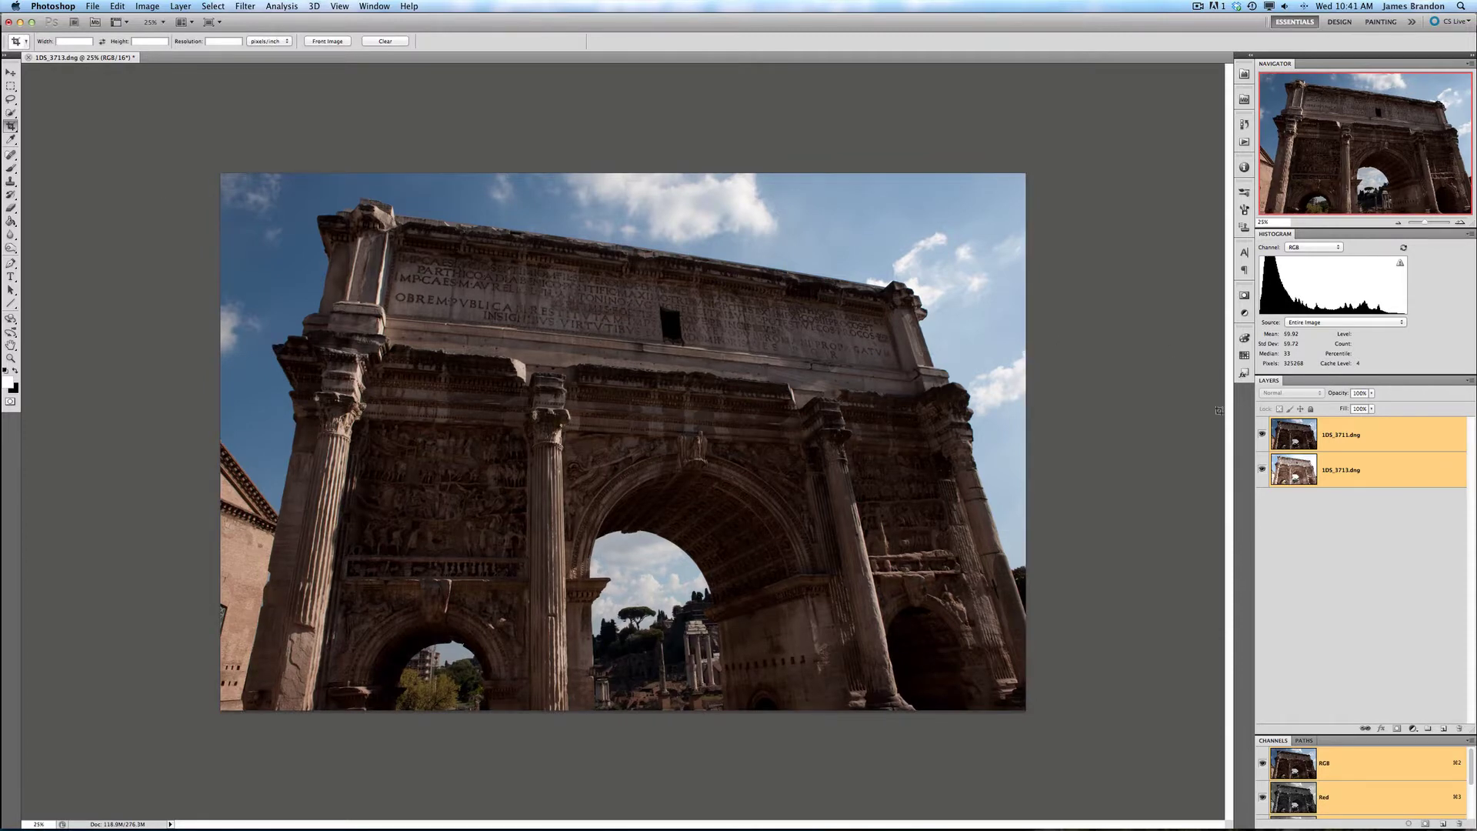
Compare the exposures once more by toggling the darker layer, then deselect both layers
{"action": "left_click", "coordinate": [1261, 434]}
{"action": "left_click", "coordinate": [1262, 434]}
{"action": "left_click", "coordinate": [1261, 434]}
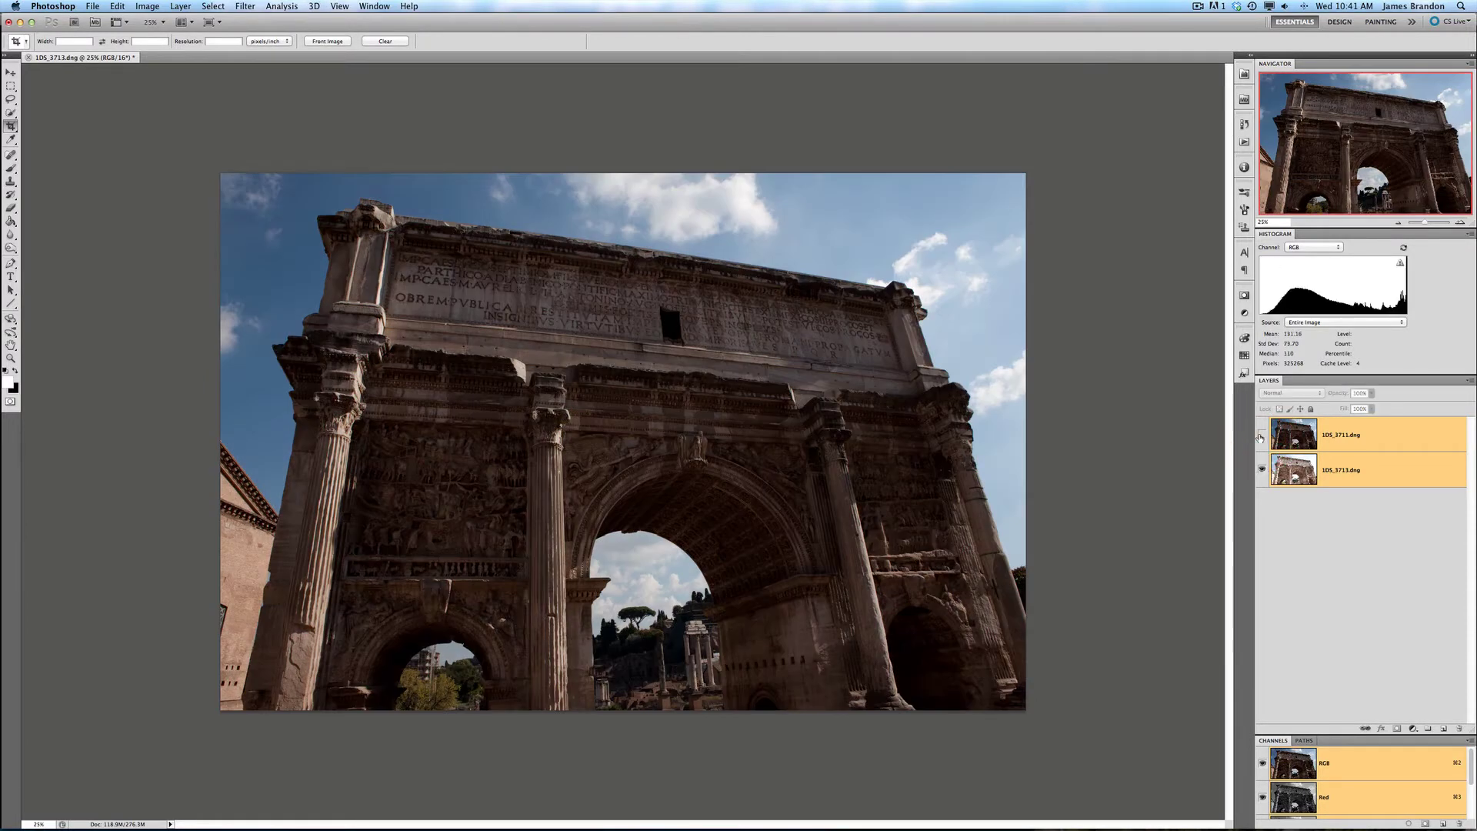
{"action": "left_click", "coordinate": [1262, 434]}
{"action": "left_click", "coordinate": [1354, 515]}
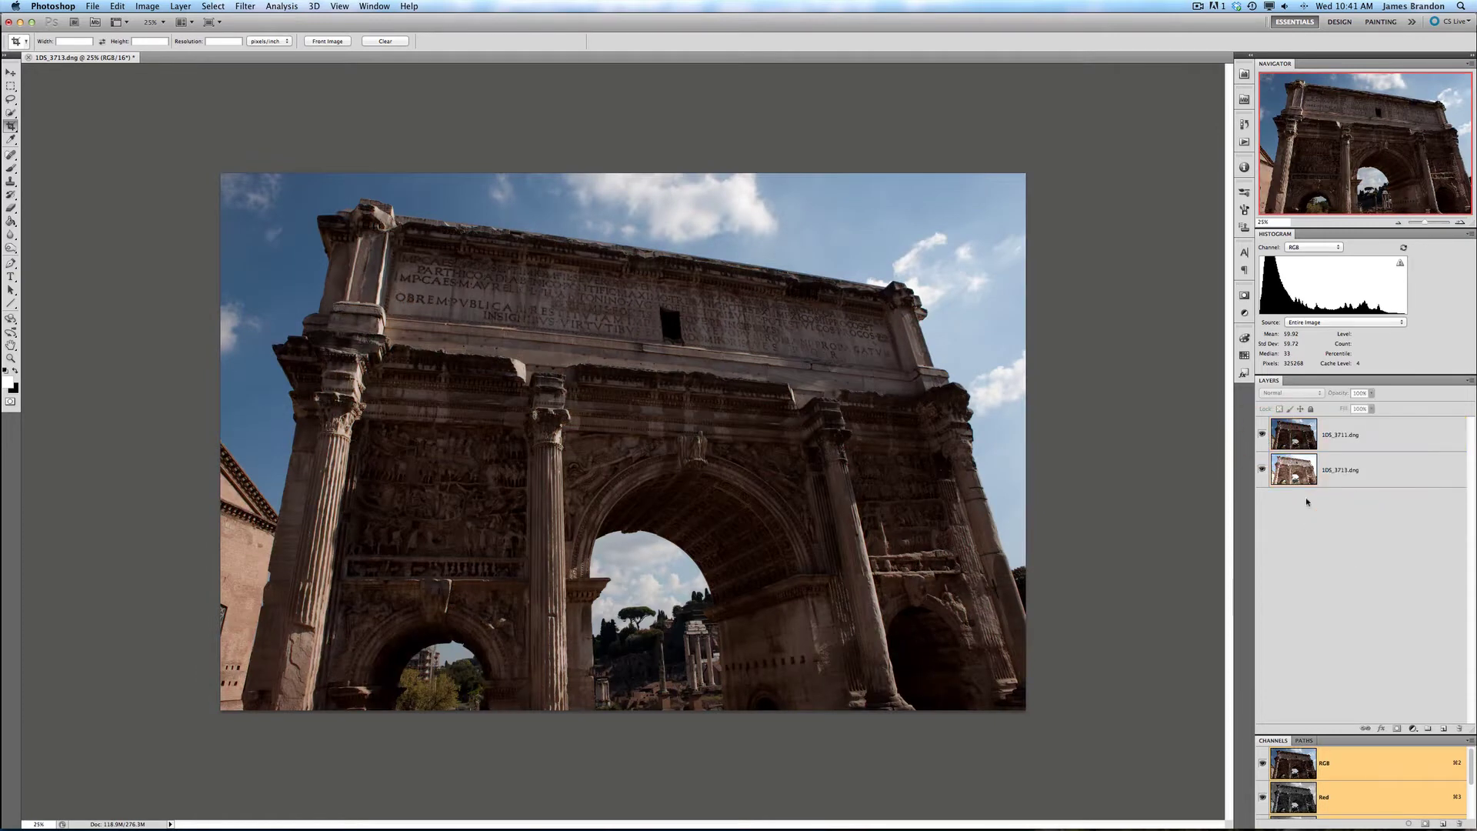
Add a white layer mask to the darker 1DS_3711.dng layer
{"action": "key", "text": "super+plus"}
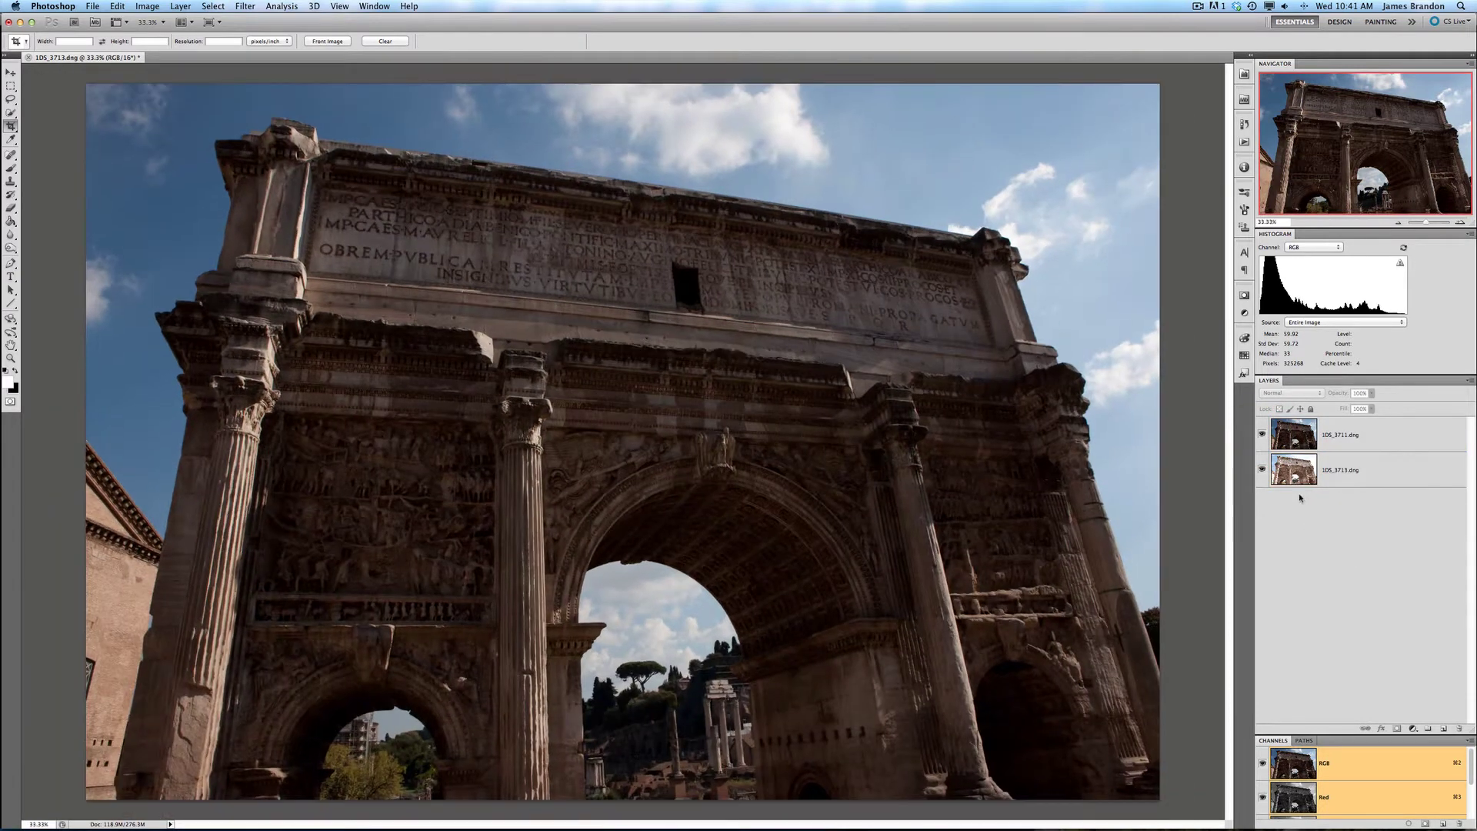
{"action": "left_click", "coordinate": [1382, 434]}
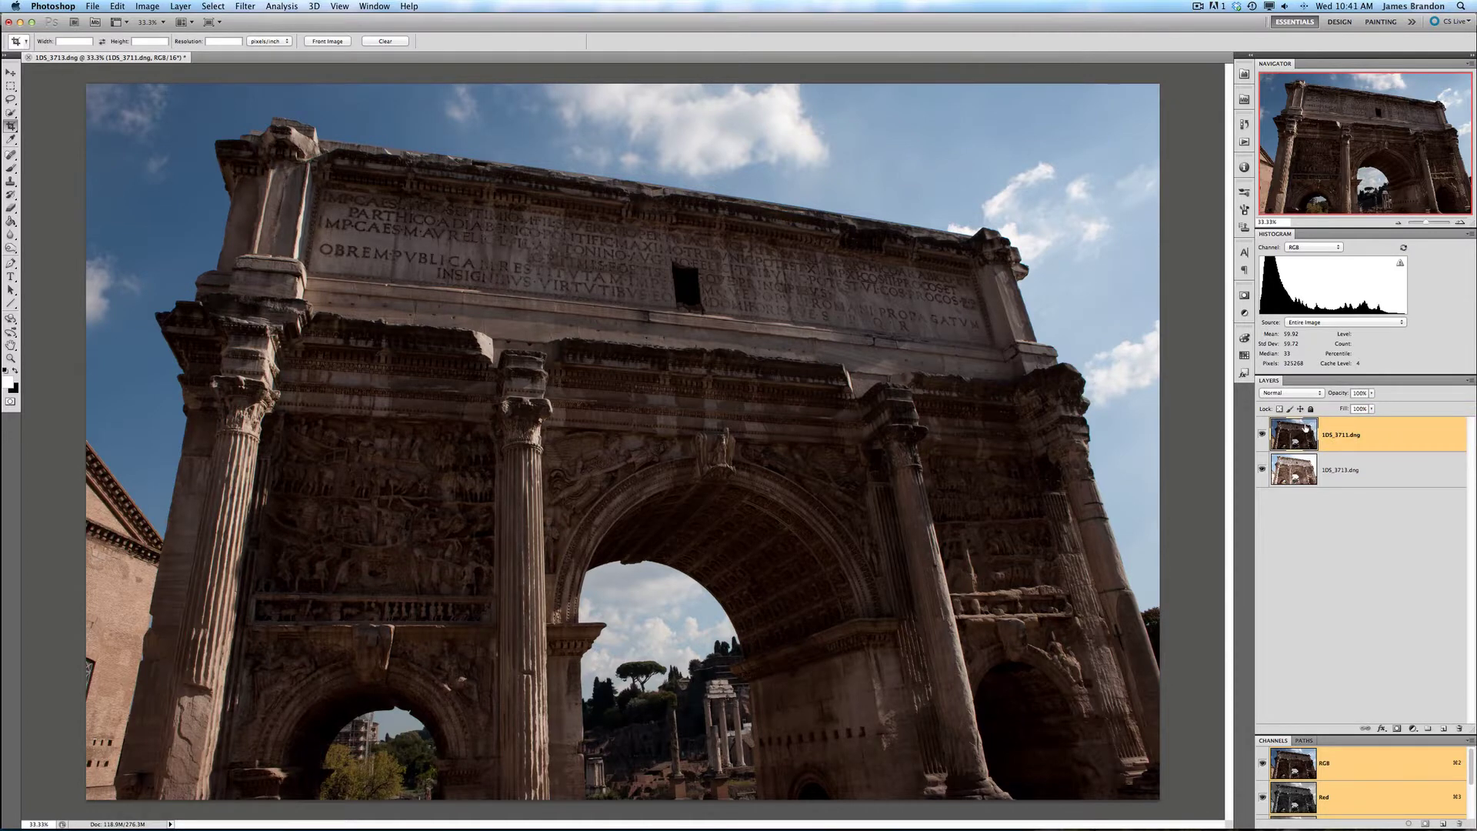
{"action": "left_click", "coordinate": [1396, 728]}
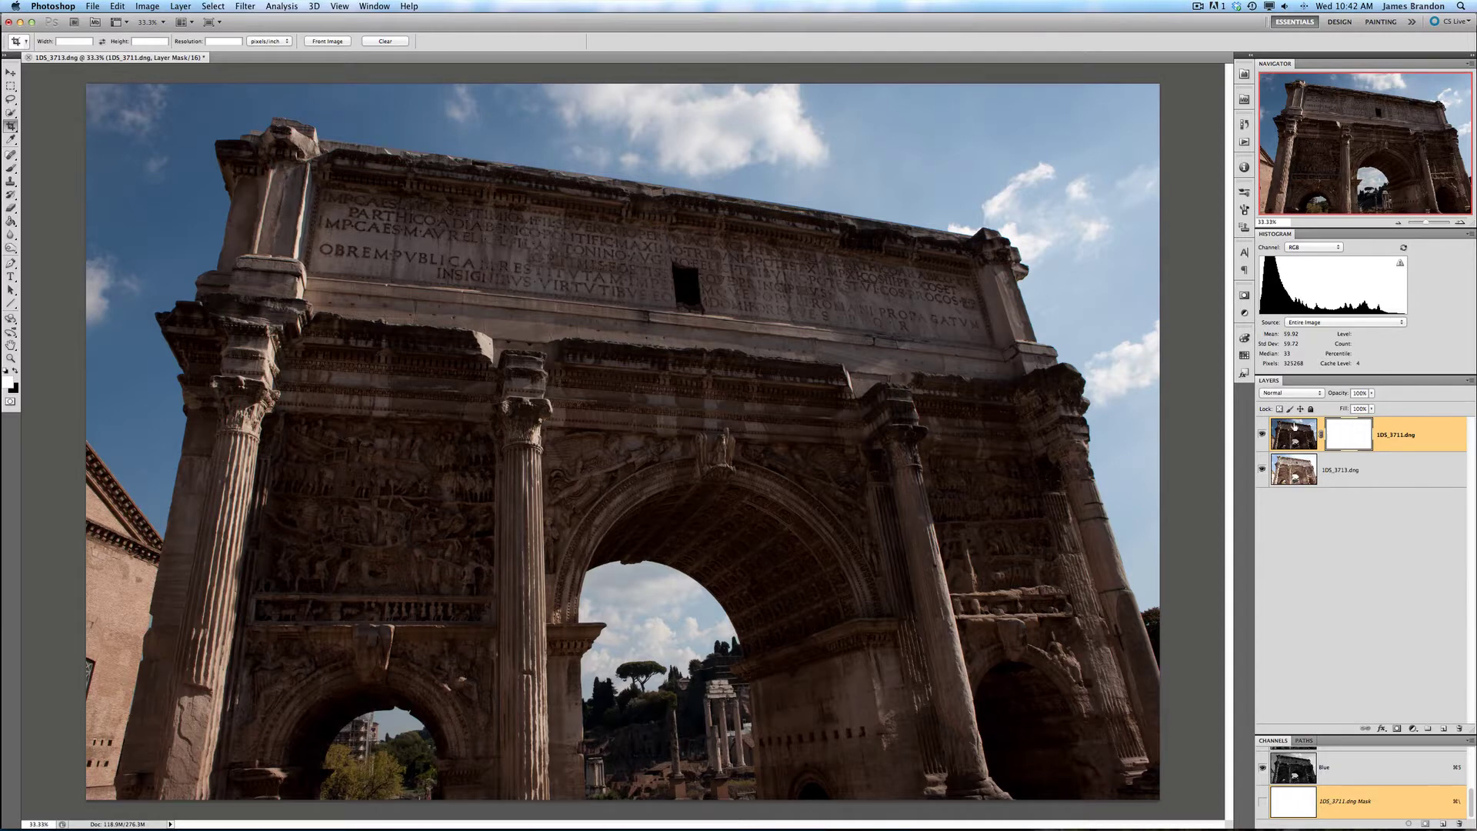
Run Filter > Topaz Labs > Topaz ReMask 3 on the darker layer's image
{"action": "left_click", "coordinate": [1298, 433]}
{"action": "left_click", "coordinate": [248, 7]}
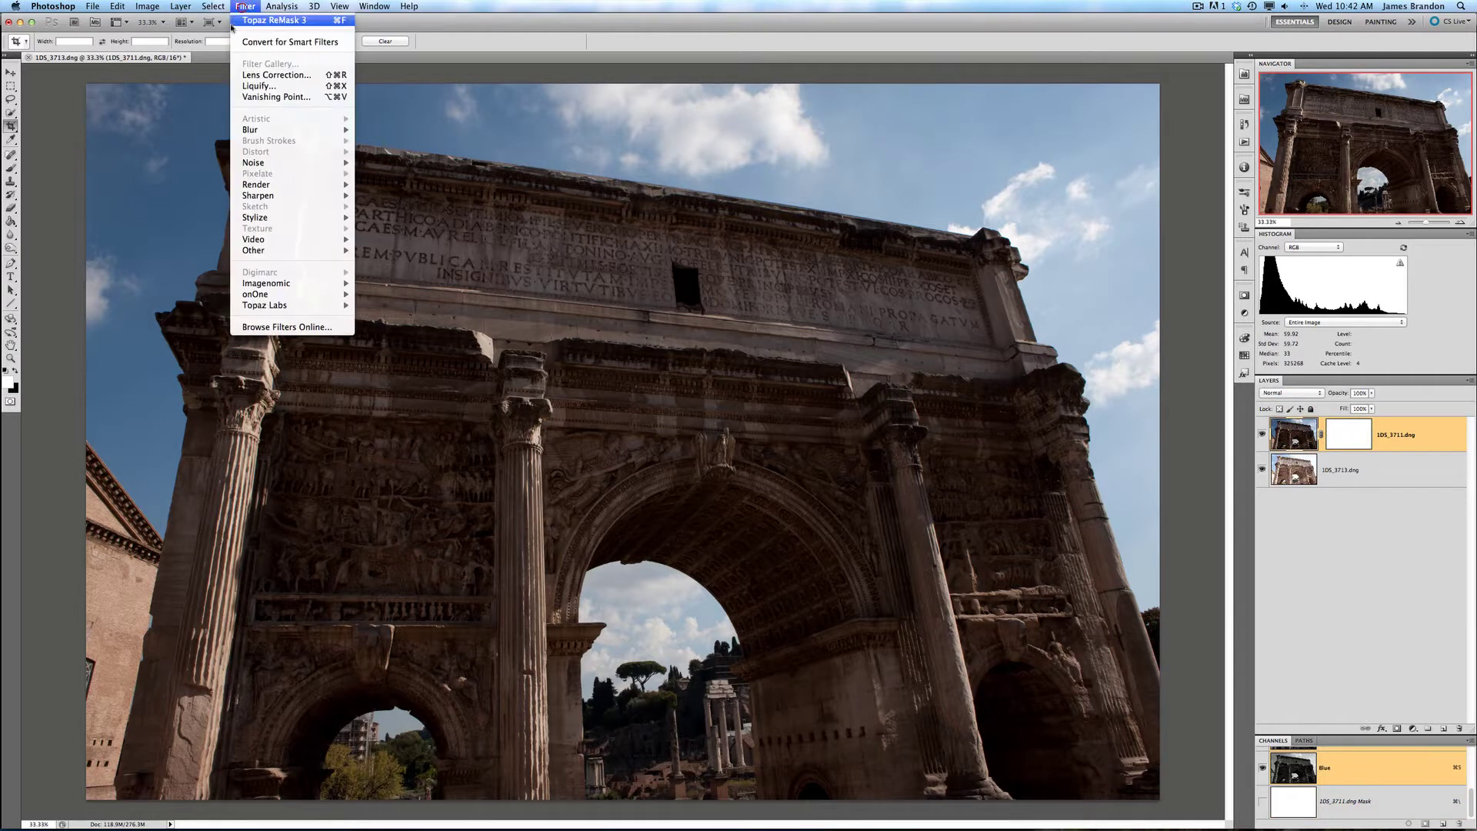
{"action": "mouse_move", "coordinate": [312, 306]}
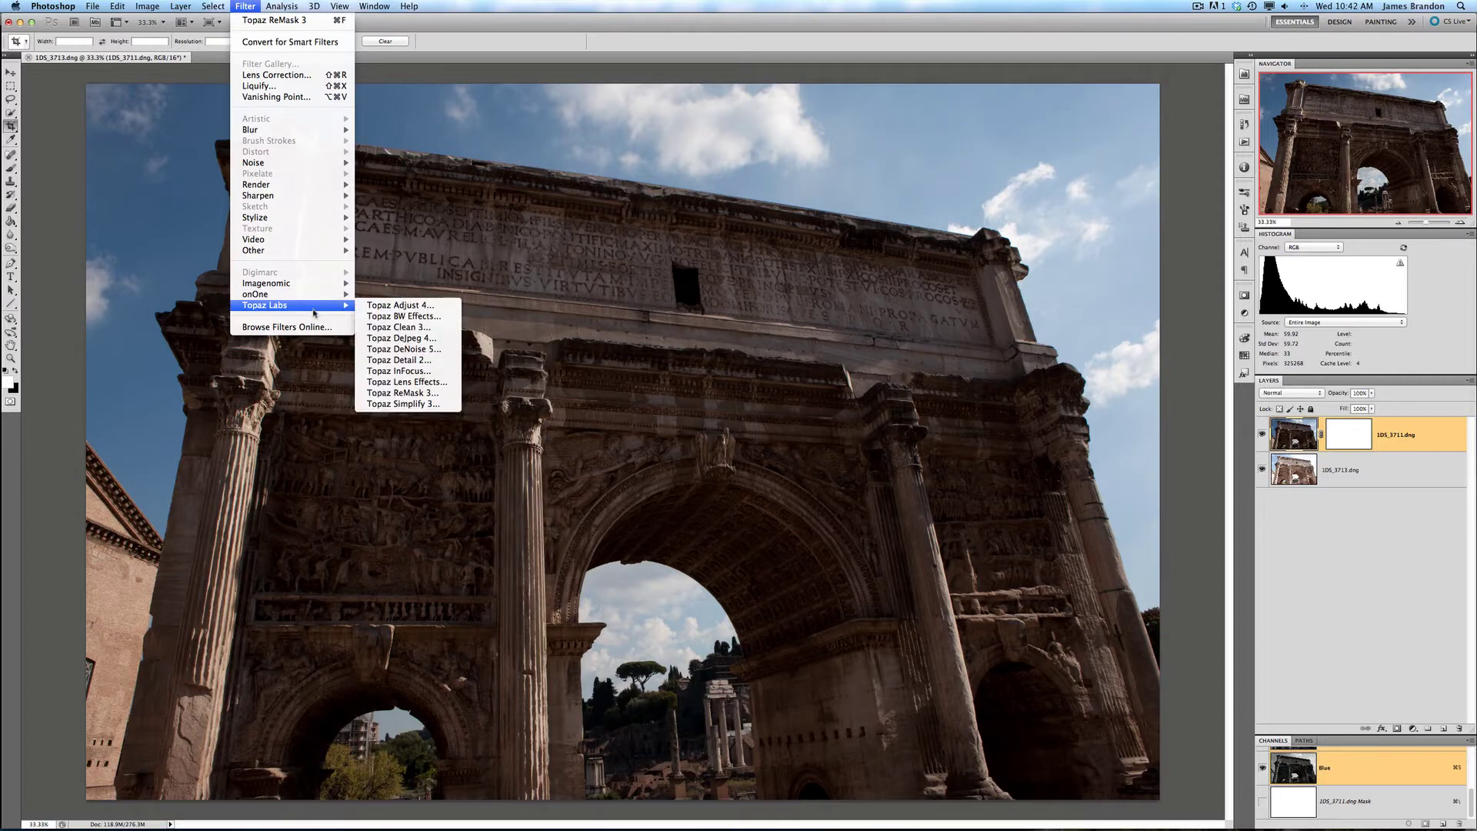
{"action": "left_click", "coordinate": [420, 391]}
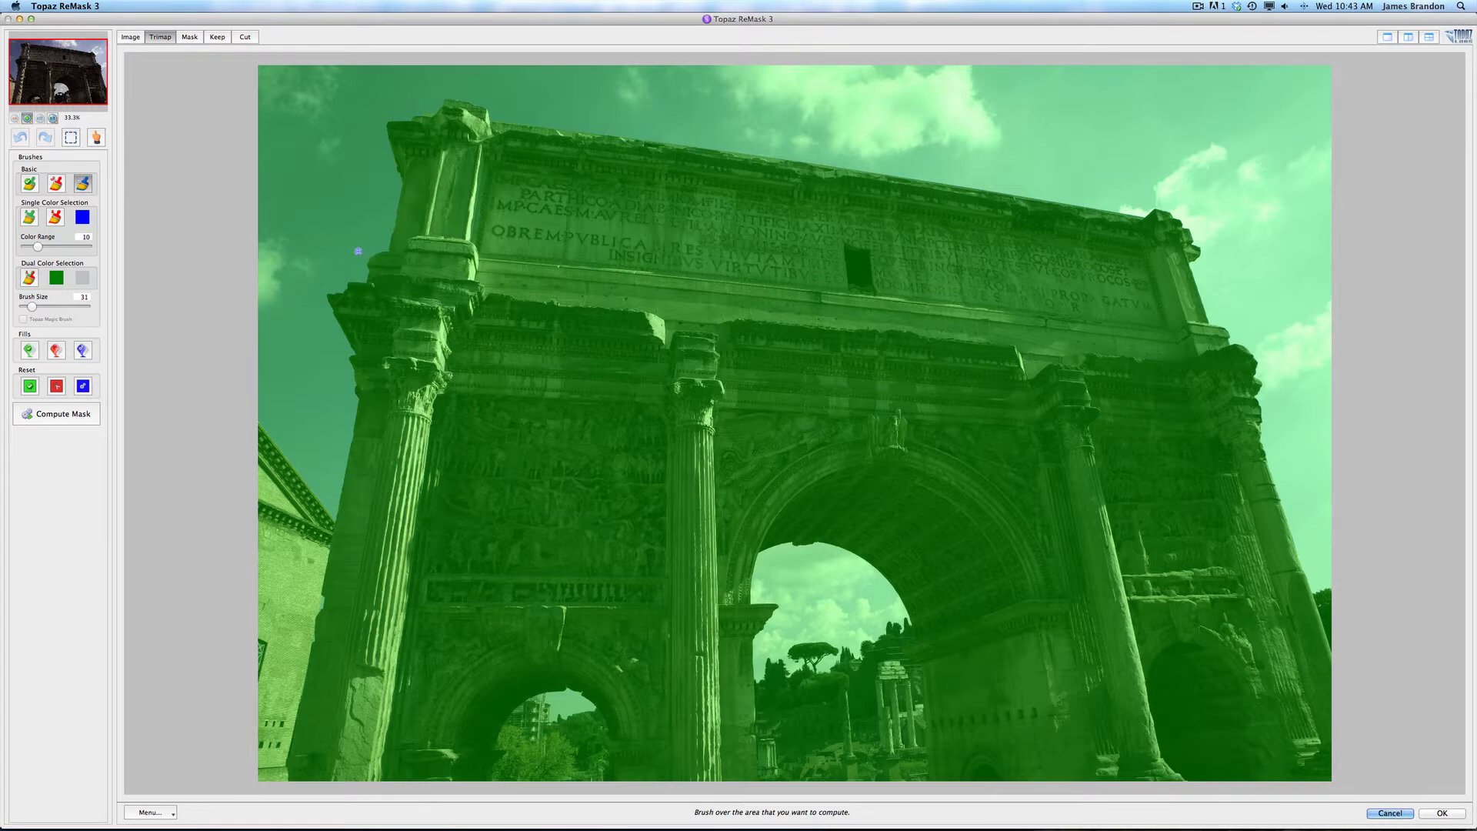
Zoom to 100% on the arch and paint a first blue compute stroke along the cornice's sky edge
{"action": "key", "text": "super+equal"}
{"action": "key", "text": "super+equal"}
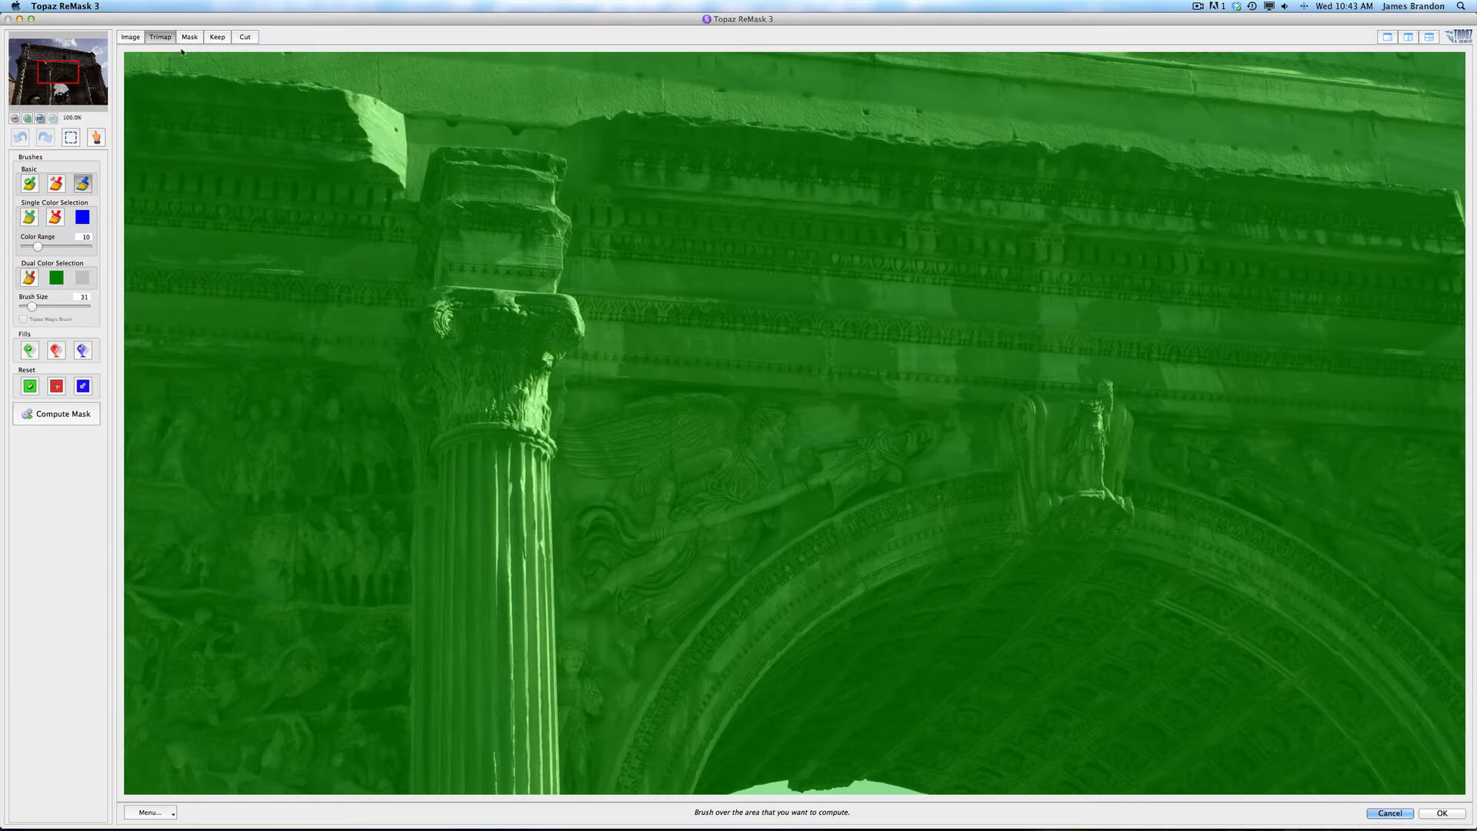
{"action": "key", "text": "space"}
{"action": "mouse_move", "coordinate": [413, 196]}
{"action": "left_mouse_down"}
{"action": "mouse_move", "coordinate": [626, 290]}
{"action": "mouse_move", "coordinate": [573, 303]}
{"action": "left_mouse_up"}
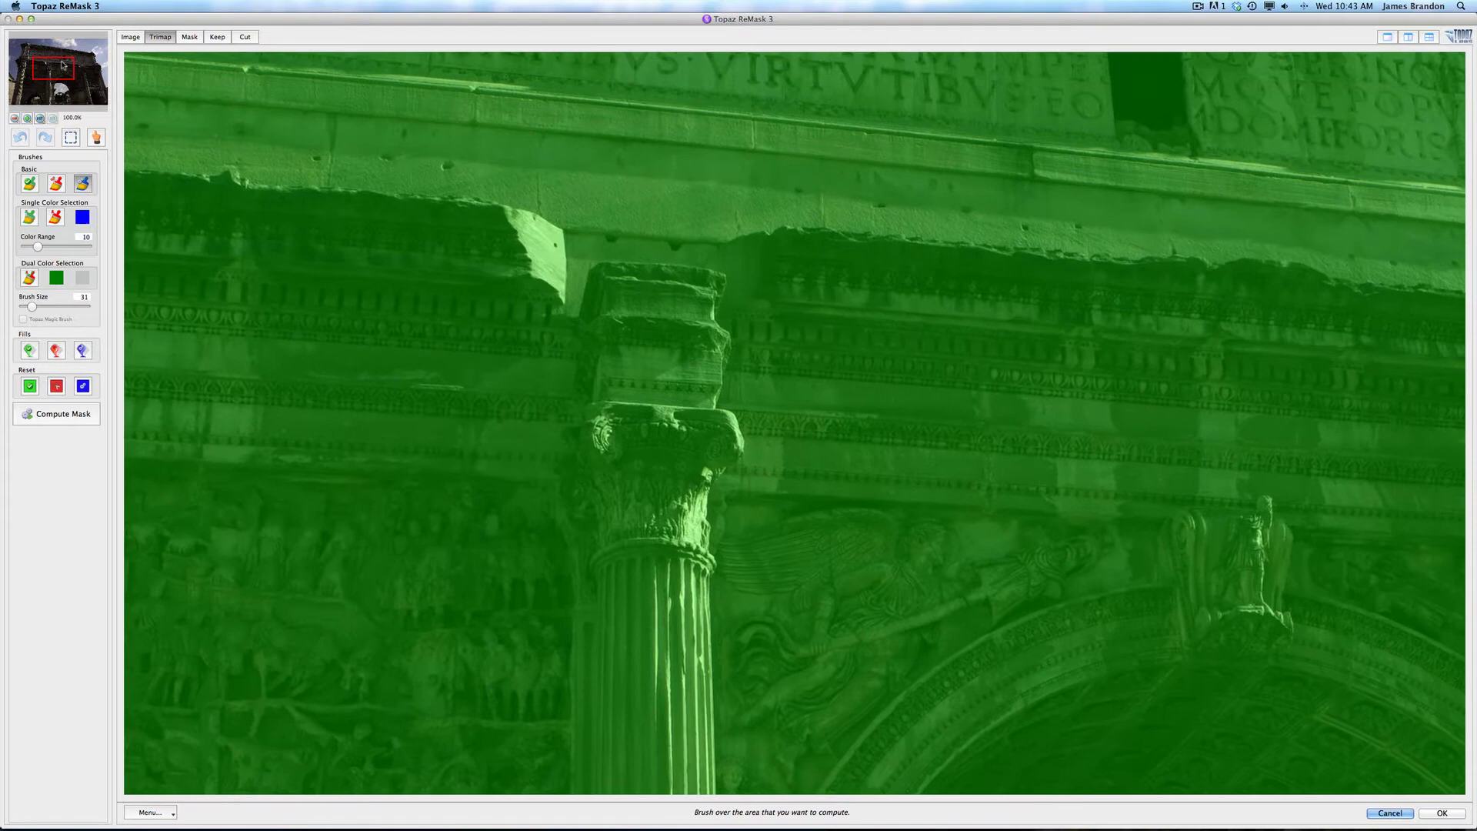
{"action": "left_click_drag", "start_coordinate": [54, 72], "coordinate": [30, 50]}
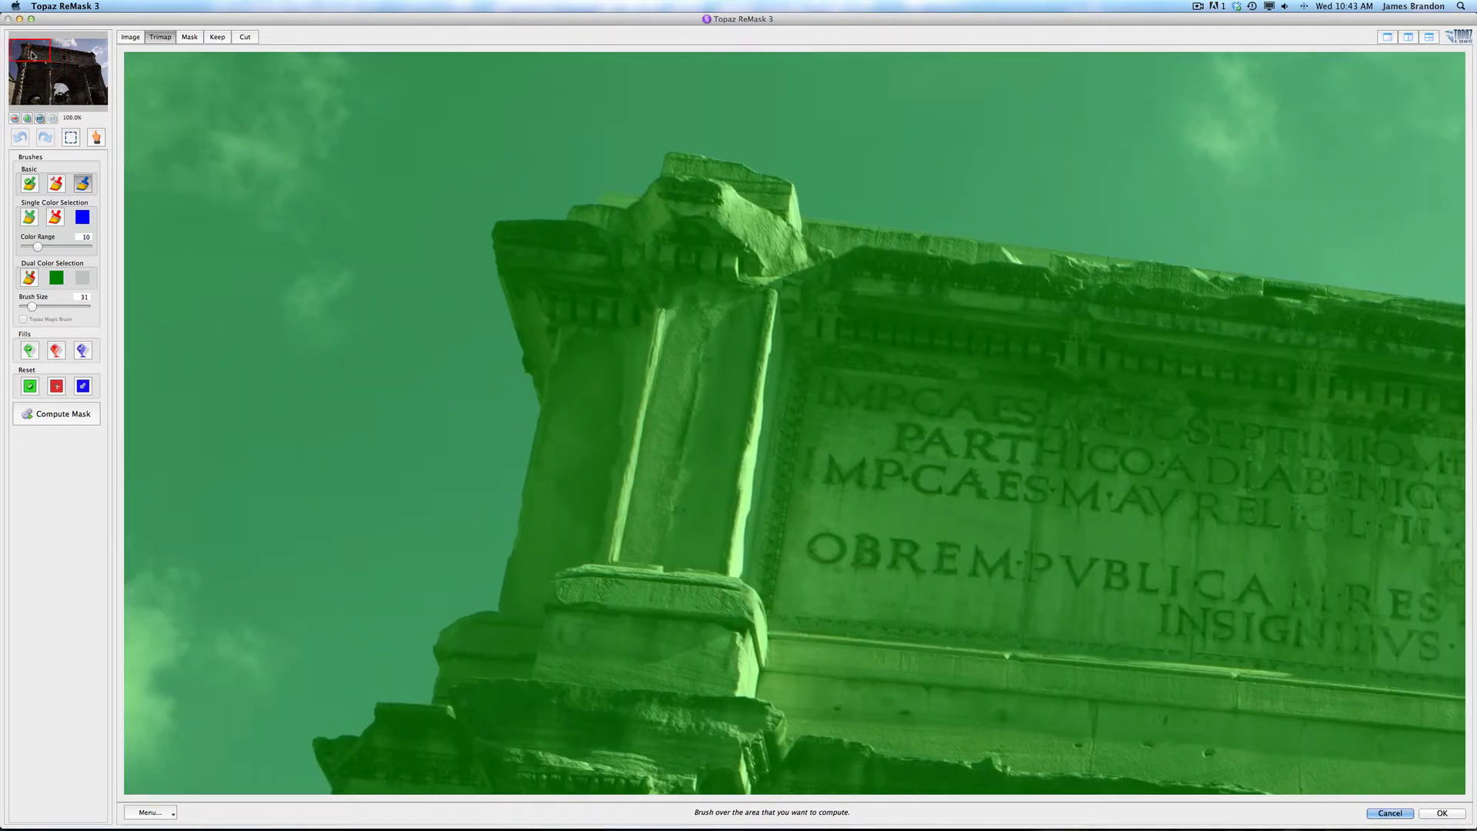
{"action": "left_click", "coordinate": [82, 186]}
{"action": "mouse_move", "coordinate": [502, 222]}
{"action": "left_mouse_down"}
{"action": "mouse_move", "coordinate": [633, 194]}
{"action": "mouse_move", "coordinate": [676, 153]}
{"action": "mouse_move", "coordinate": [760, 167]}
{"action": "mouse_move", "coordinate": [842, 223]}
{"action": "left_mouse_up"}
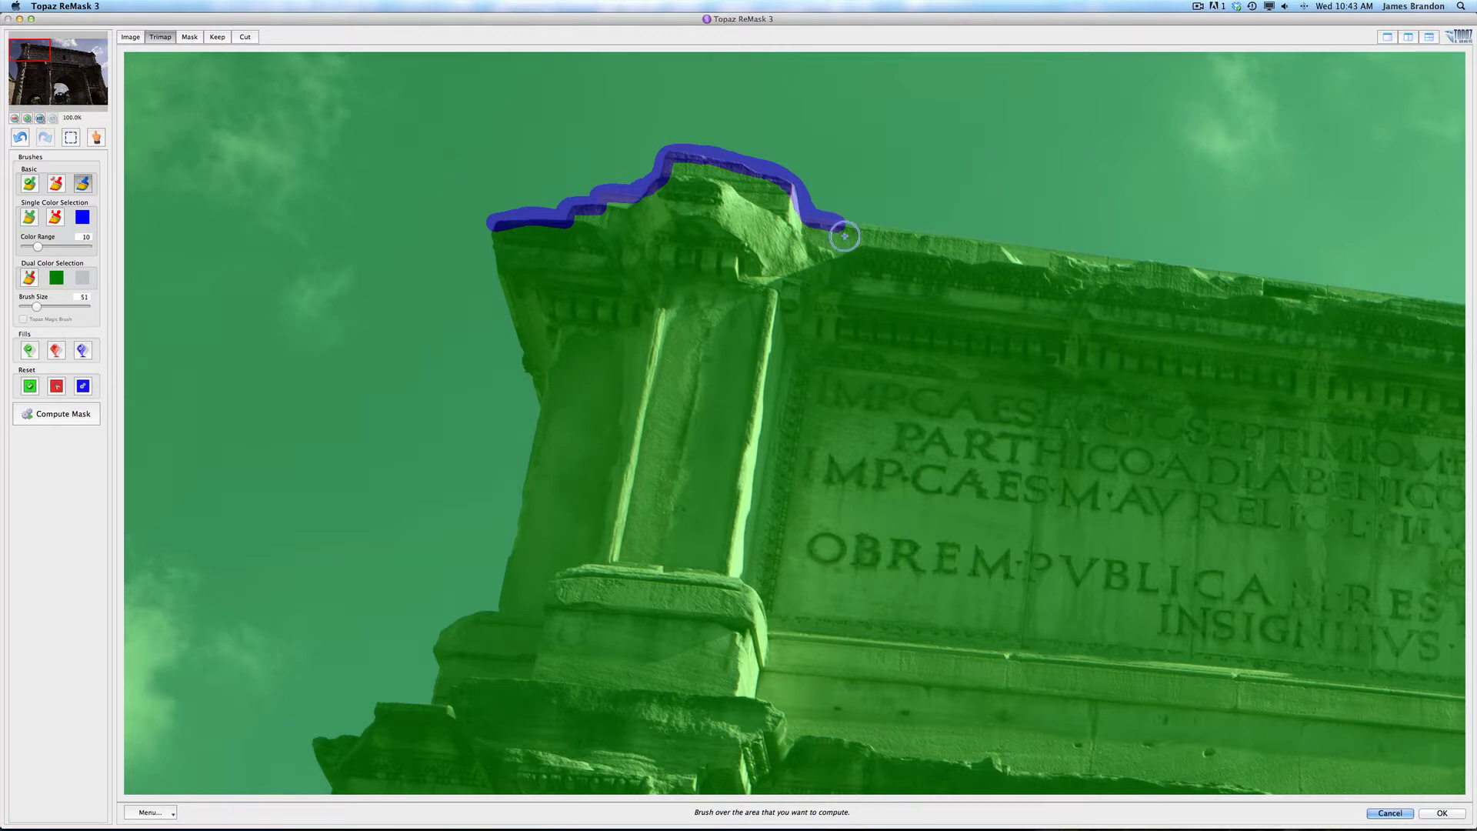
Enlarge the blue brush to 51 and extend the band along the cornice top to the right
{"action": "key", "text": "bracketright"}
{"action": "scroll", "coordinate": [841, 231], "scroll_direction": "right", "scroll_amount": 5}
{"action": "mouse_move", "coordinate": [625, 194]}
{"action": "left_mouse_down"}
{"action": "mouse_move", "coordinate": [932, 244]}
{"action": "mouse_move", "coordinate": [615, 212]}
{"action": "mouse_move", "coordinate": [673, 208]}
{"action": "mouse_move", "coordinate": [894, 254]}
{"action": "mouse_move", "coordinate": [524, 223]}
{"action": "mouse_move", "coordinate": [938, 277]}
{"action": "mouse_move", "coordinate": [479, 218]}
{"action": "mouse_move", "coordinate": [1008, 306]}
{"action": "mouse_move", "coordinate": [422, 235]}
{"action": "left_mouse_up"}
{"action": "key", "text": "space"}
{"action": "key", "text": "space"}
{"action": "key", "text": "space"}
{"action": "key", "text": "space"}
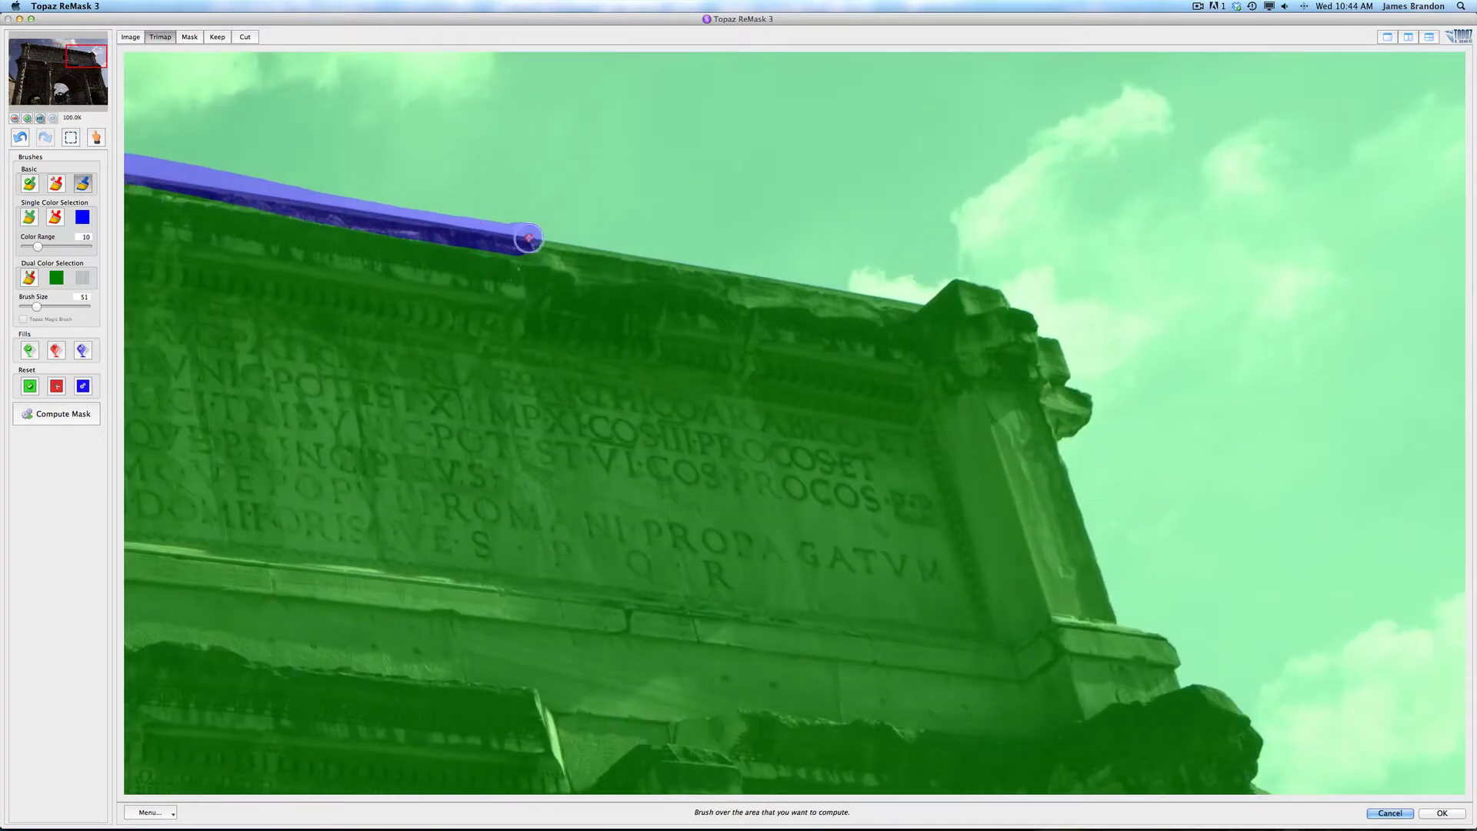
{"action": "mouse_move", "coordinate": [528, 240]}
{"action": "left_mouse_down"}
{"action": "mouse_move", "coordinate": [917, 306]}
{"action": "mouse_move", "coordinate": [963, 284]}
{"action": "mouse_move", "coordinate": [997, 296]}
{"action": "mouse_move", "coordinate": [1005, 171]}
{"action": "mouse_move", "coordinate": [1041, 198]}
{"action": "mouse_move", "coordinate": [1070, 265]}
{"action": "mouse_move", "coordinate": [1043, 305]}
{"action": "mouse_move", "coordinate": [1061, 373]}
{"action": "mouse_move", "coordinate": [919, 311]}
{"action": "mouse_move", "coordinate": [800, 188]}
{"action": "mouse_move", "coordinate": [938, 218]}
{"action": "mouse_move", "coordinate": [1077, 224]}
{"action": "mouse_move", "coordinate": [1100, 276]}
{"action": "mouse_move", "coordinate": [1226, 386]}
{"action": "mouse_move", "coordinate": [917, 230]}
{"action": "mouse_move", "coordinate": [1230, 235]}
{"action": "mouse_move", "coordinate": [1249, 310]}
{"action": "mouse_move", "coordinate": [1245, 449]}
{"action": "mouse_move", "coordinate": [1288, 610]}
{"action": "left_mouse_up"}
{"action": "key", "text": "space"}
{"action": "key", "text": "space"}
{"action": "key", "text": "space"}
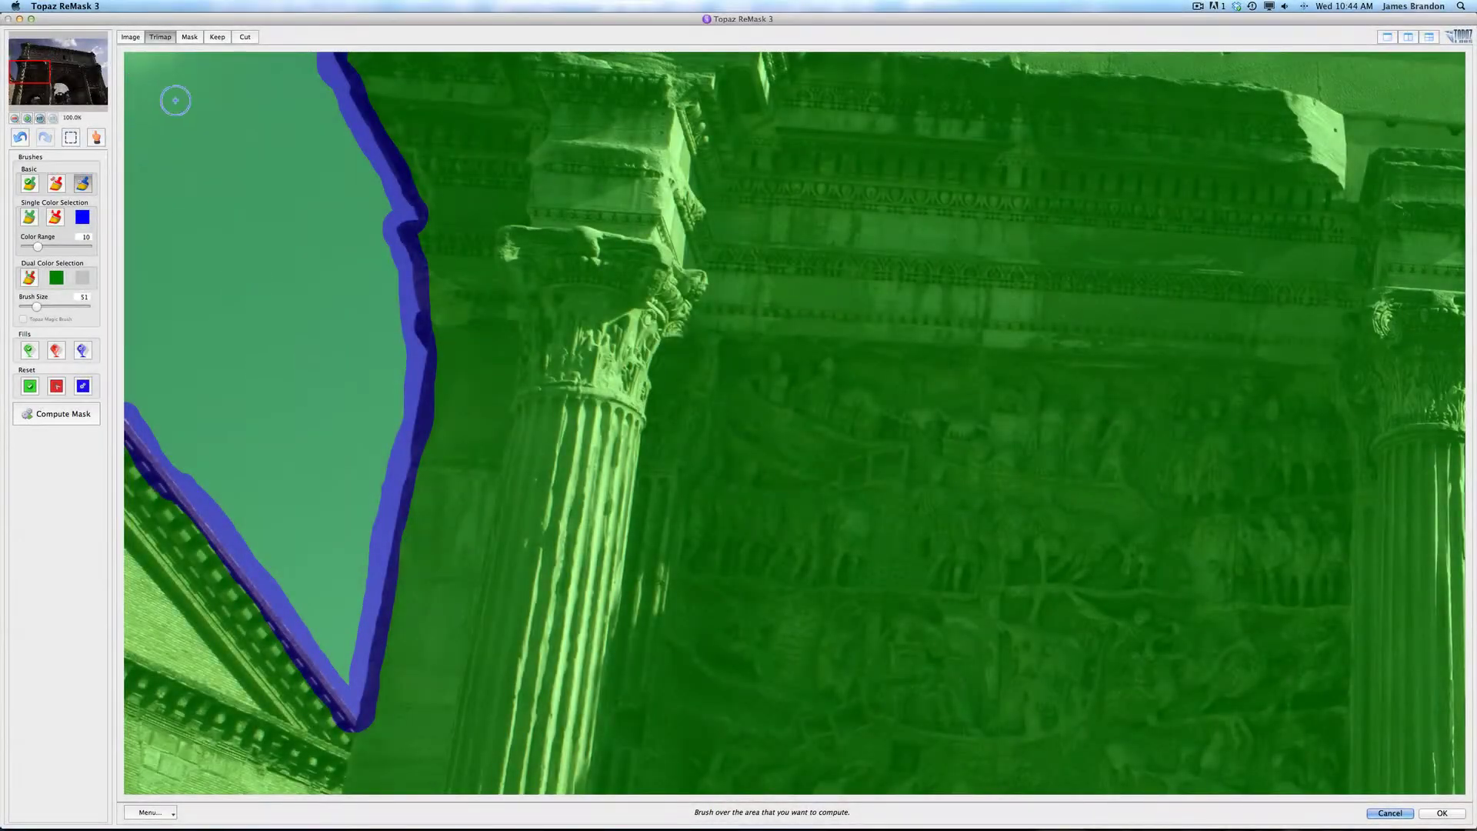
Trace a blue band around the central archway's sky and paint over the umbrella pine
{"action": "left_click_drag", "start_coordinate": [31, 72], "coordinate": [59, 87]}
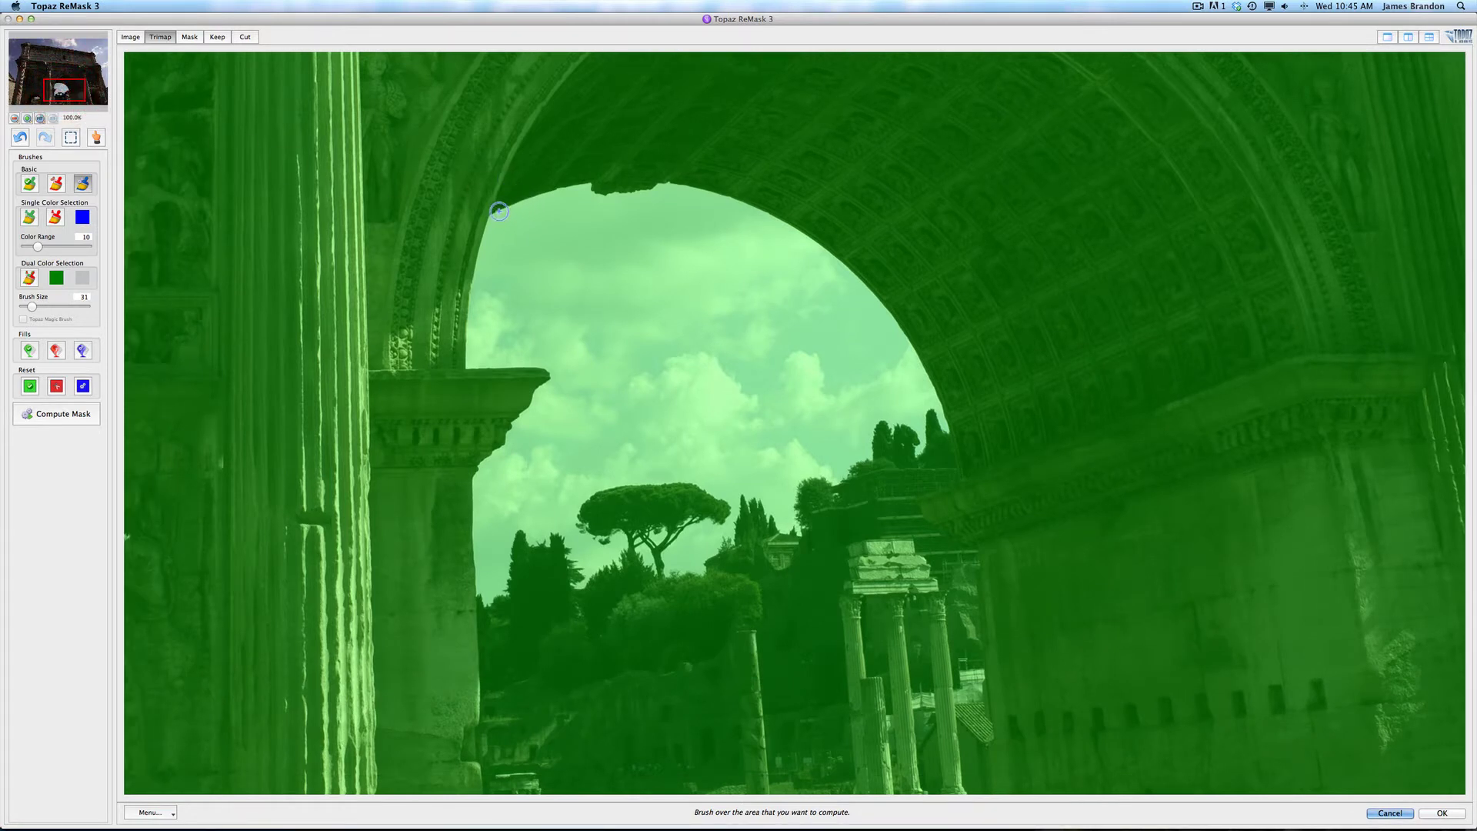
{"action": "mouse_move", "coordinate": [489, 216]}
{"action": "left_mouse_down"}
{"action": "mouse_move", "coordinate": [585, 185]}
{"action": "mouse_move", "coordinate": [656, 185]}
{"action": "mouse_move", "coordinate": [768, 218]}
{"action": "mouse_move", "coordinate": [908, 337]}
{"action": "mouse_move", "coordinate": [946, 429]}
{"action": "mouse_move", "coordinate": [932, 410]}
{"action": "mouse_move", "coordinate": [916, 452]}
{"action": "mouse_move", "coordinate": [907, 426]}
{"action": "mouse_move", "coordinate": [878, 425]}
{"action": "mouse_move", "coordinate": [869, 455]}
{"action": "mouse_move", "coordinate": [801, 487]}
{"action": "mouse_move", "coordinate": [787, 529]}
{"action": "mouse_move", "coordinate": [743, 502]}
{"action": "mouse_move", "coordinate": [692, 573]}
{"action": "mouse_move", "coordinate": [664, 571]}
{"action": "mouse_move", "coordinate": [668, 549]}
{"action": "mouse_move", "coordinate": [730, 509]}
{"action": "mouse_move", "coordinate": [677, 561]}
{"action": "mouse_move", "coordinate": [709, 540]}
{"action": "mouse_move", "coordinate": [733, 521]}
{"action": "mouse_move", "coordinate": [725, 501]}
{"action": "mouse_move", "coordinate": [620, 488]}
{"action": "mouse_move", "coordinate": [584, 506]}
{"action": "mouse_move", "coordinate": [580, 532]}
{"action": "mouse_move", "coordinate": [613, 530]}
{"action": "mouse_move", "coordinate": [607, 568]}
{"action": "mouse_move", "coordinate": [574, 584]}
{"action": "mouse_move", "coordinate": [565, 554]}
{"action": "mouse_move", "coordinate": [533, 540]}
{"action": "mouse_move", "coordinate": [489, 597]}
{"action": "mouse_move", "coordinate": [472, 475]}
{"action": "mouse_move", "coordinate": [544, 382]}
{"action": "mouse_move", "coordinate": [459, 369]}
{"action": "left_mouse_up"}
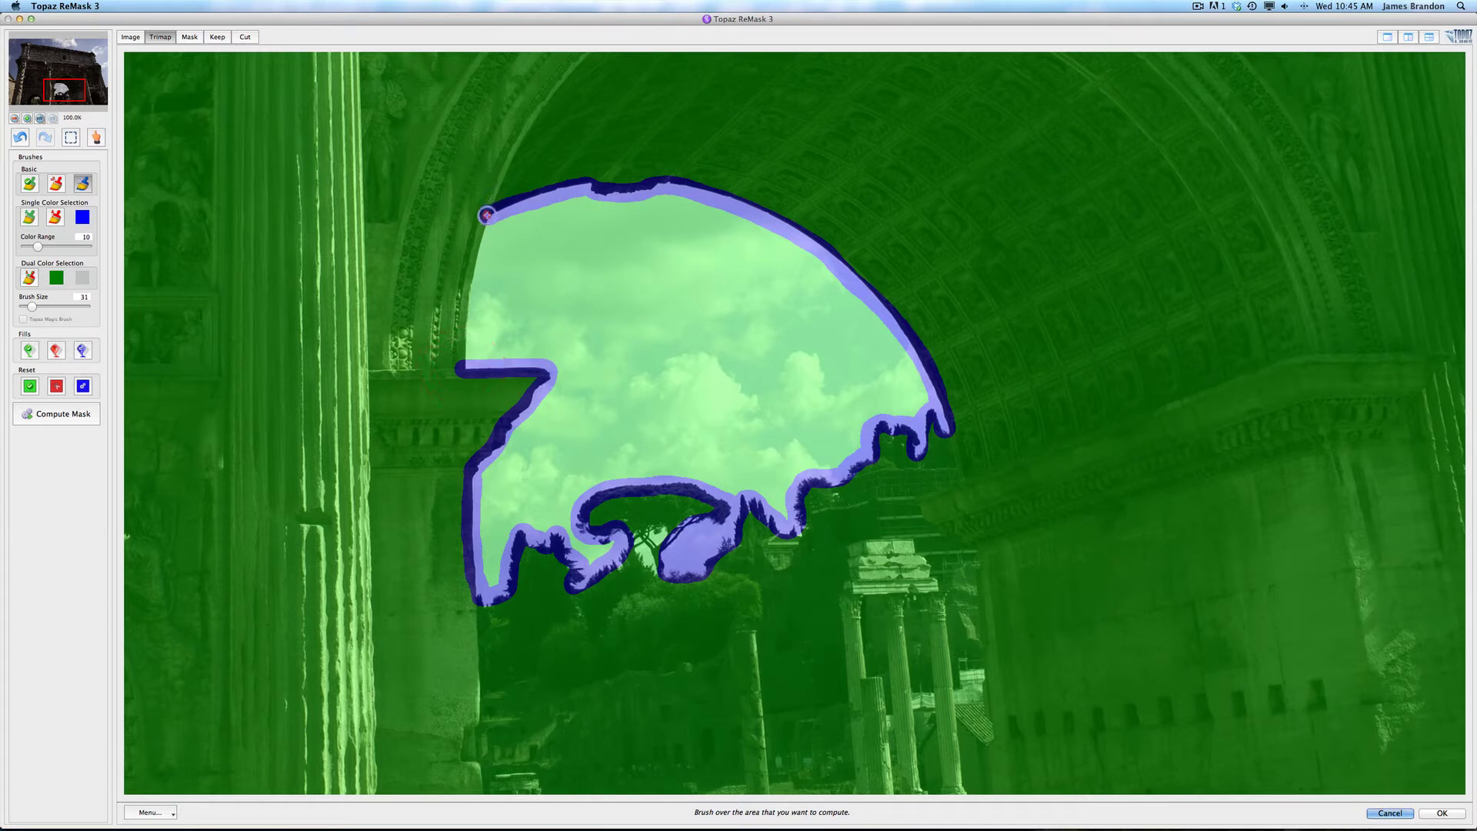
{"action": "left_click_drag", "start_coordinate": [486, 215], "coordinate": [465, 347]}
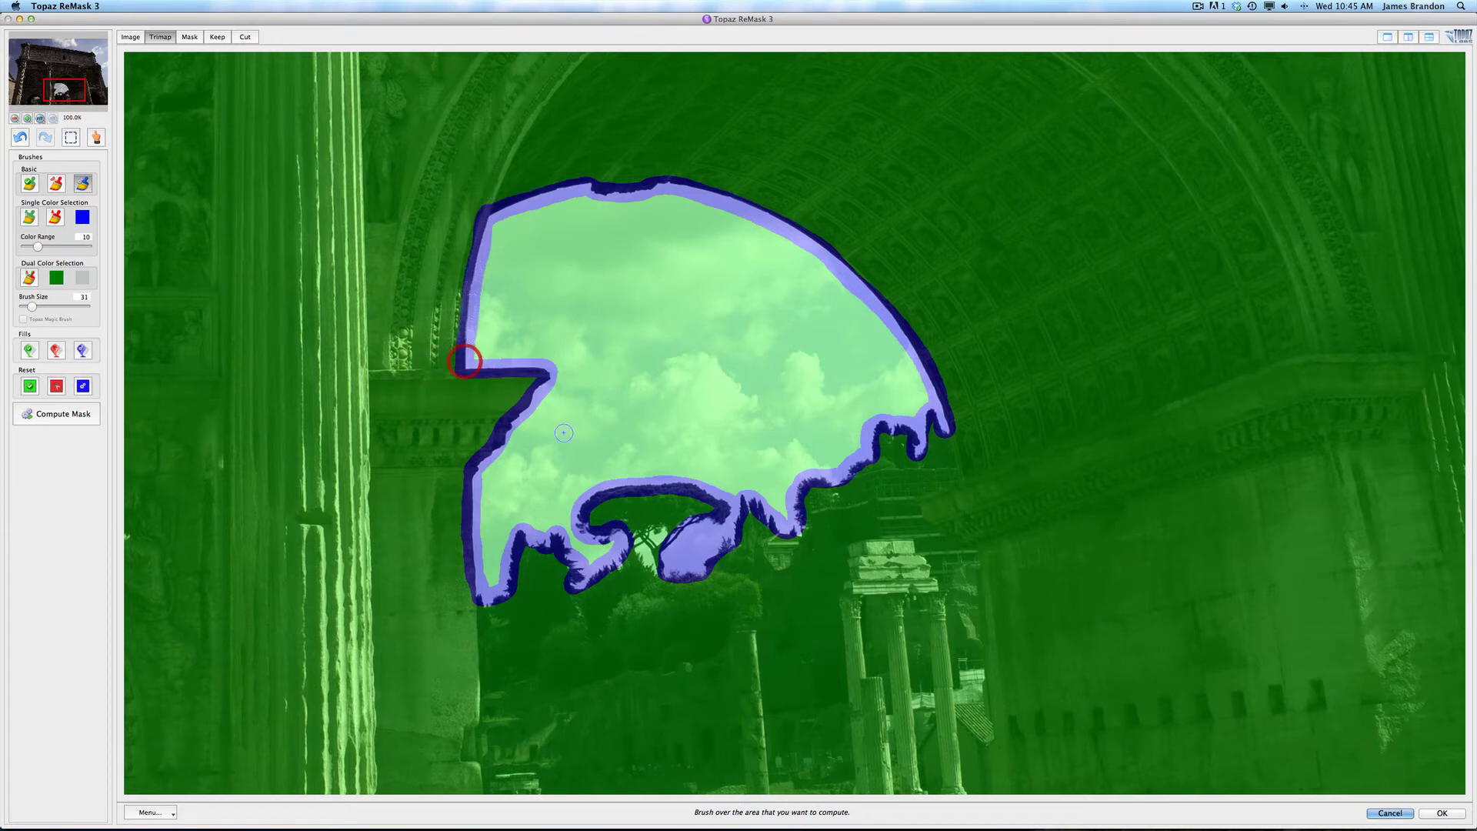
{"action": "mouse_move", "coordinate": [625, 556]}
{"action": "left_mouse_down"}
{"action": "mouse_move", "coordinate": [650, 558]}
{"action": "mouse_move", "coordinate": [652, 519]}
{"action": "mouse_move", "coordinate": [593, 509]}
{"action": "mouse_move", "coordinate": [701, 511]}
{"action": "left_mouse_up"}
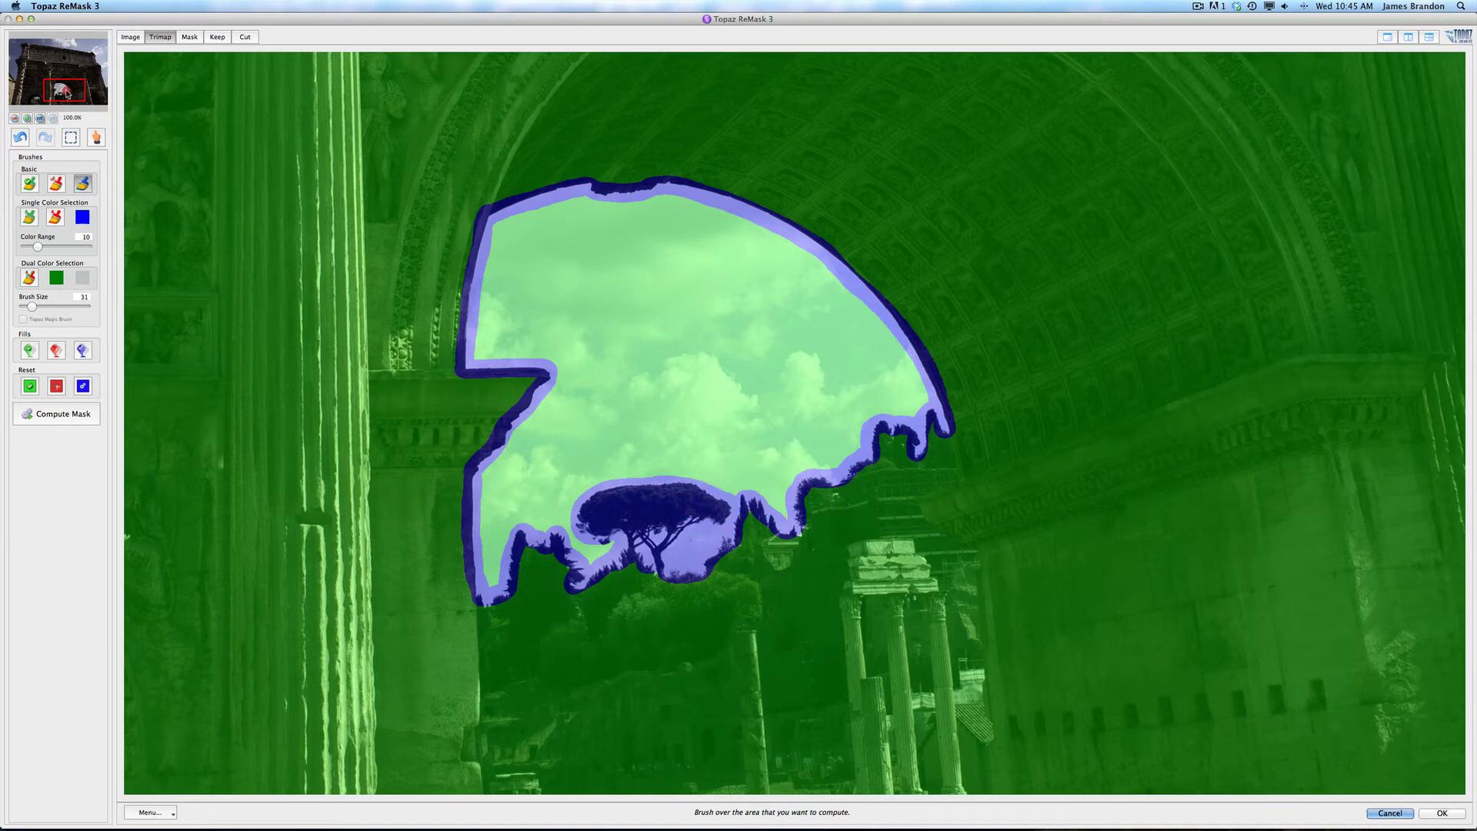
{"action": "left_click_drag", "start_coordinate": [66, 94], "coordinate": [41, 96]}
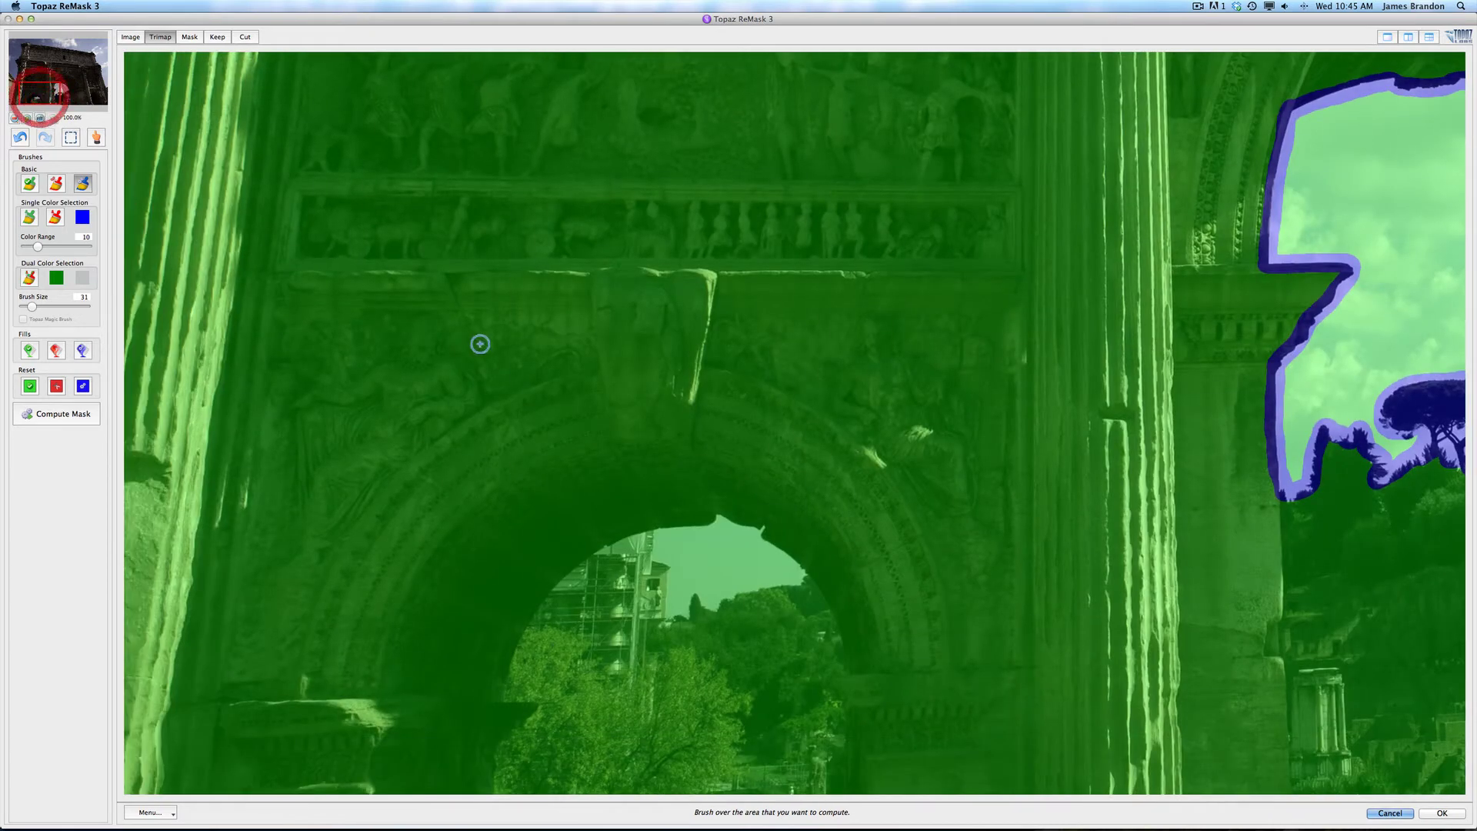
Outline the sky in the small left archway with the blue brush
{"action": "mouse_move", "coordinate": [650, 531]}
{"action": "left_mouse_down"}
{"action": "mouse_move", "coordinate": [740, 518]}
{"action": "mouse_move", "coordinate": [798, 577]}
{"action": "mouse_move", "coordinate": [669, 616]}
{"action": "mouse_move", "coordinate": [669, 570]}
{"action": "mouse_move", "coordinate": [650, 536]}
{"action": "left_mouse_up"}
{"action": "left_click_drag", "start_coordinate": [41, 98], "coordinate": [2, 123]}
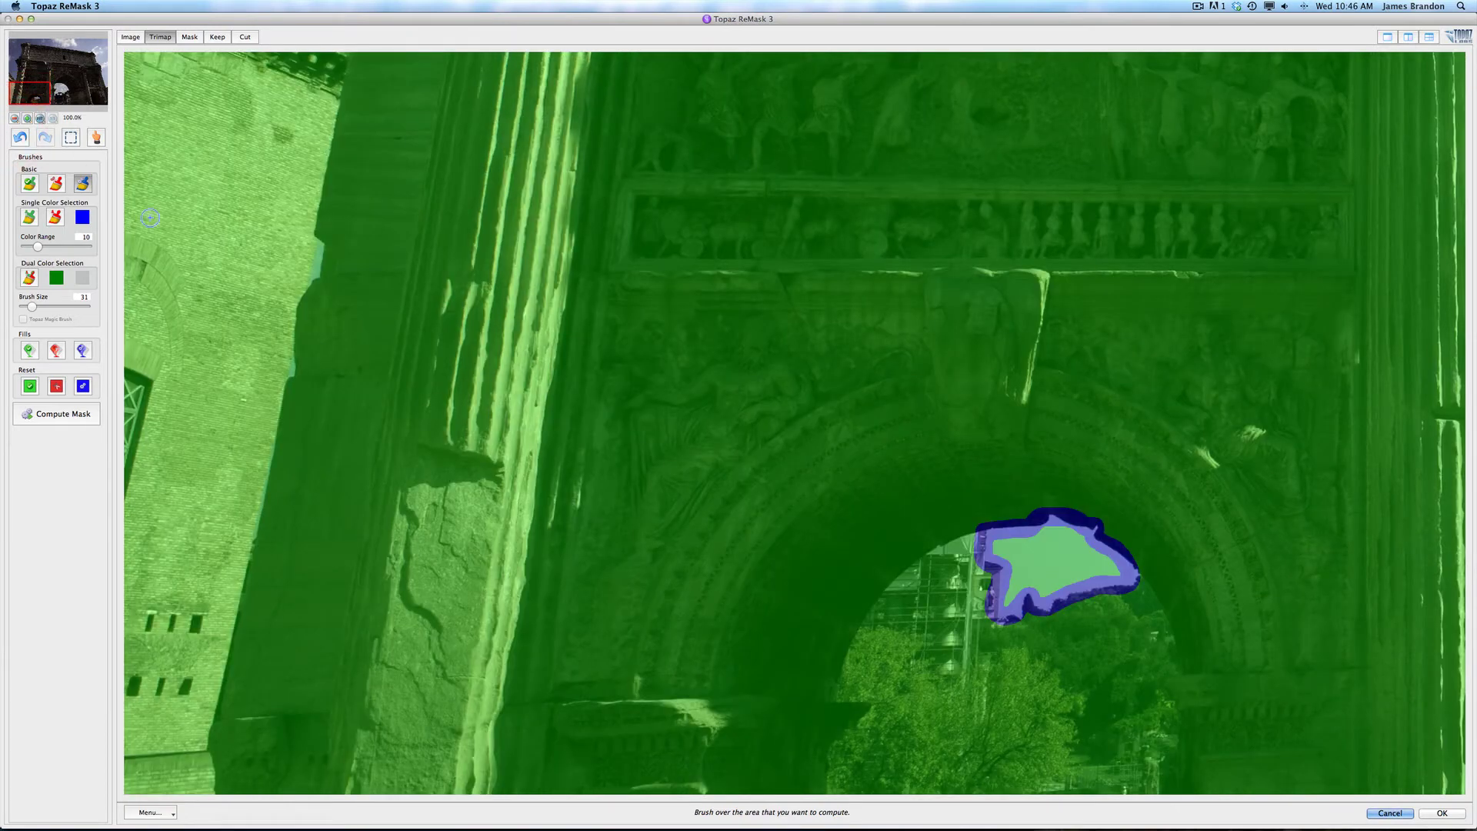
{"action": "key", "text": "super+0"}
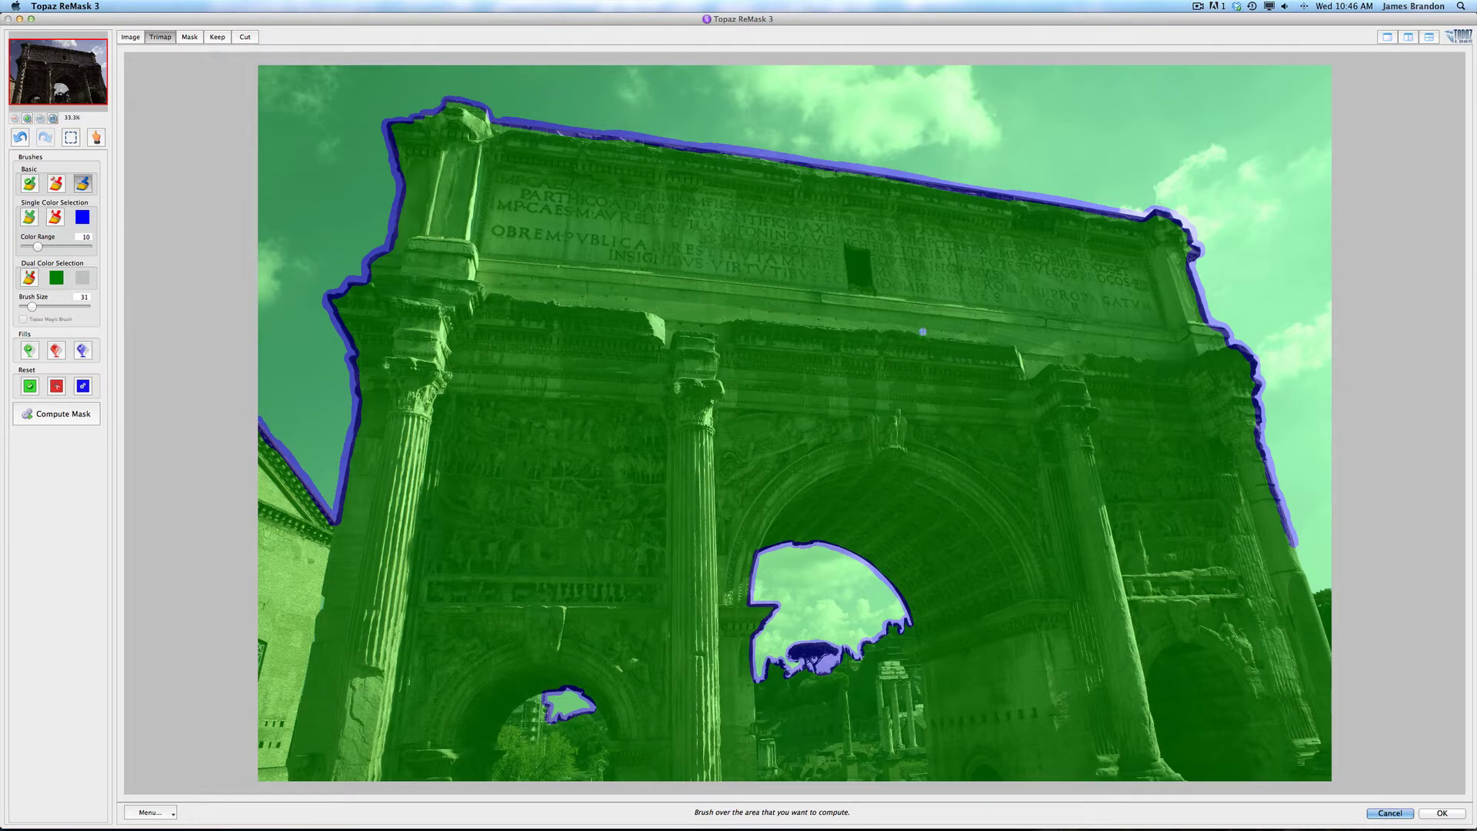
{"action": "scroll", "coordinate": [1054, 418], "scroll_direction": "up", "scroll_amount": 3}
Extend the blue edge band down the arch's right side, then fit the whole photo in view
{"action": "key", "text": "space"}
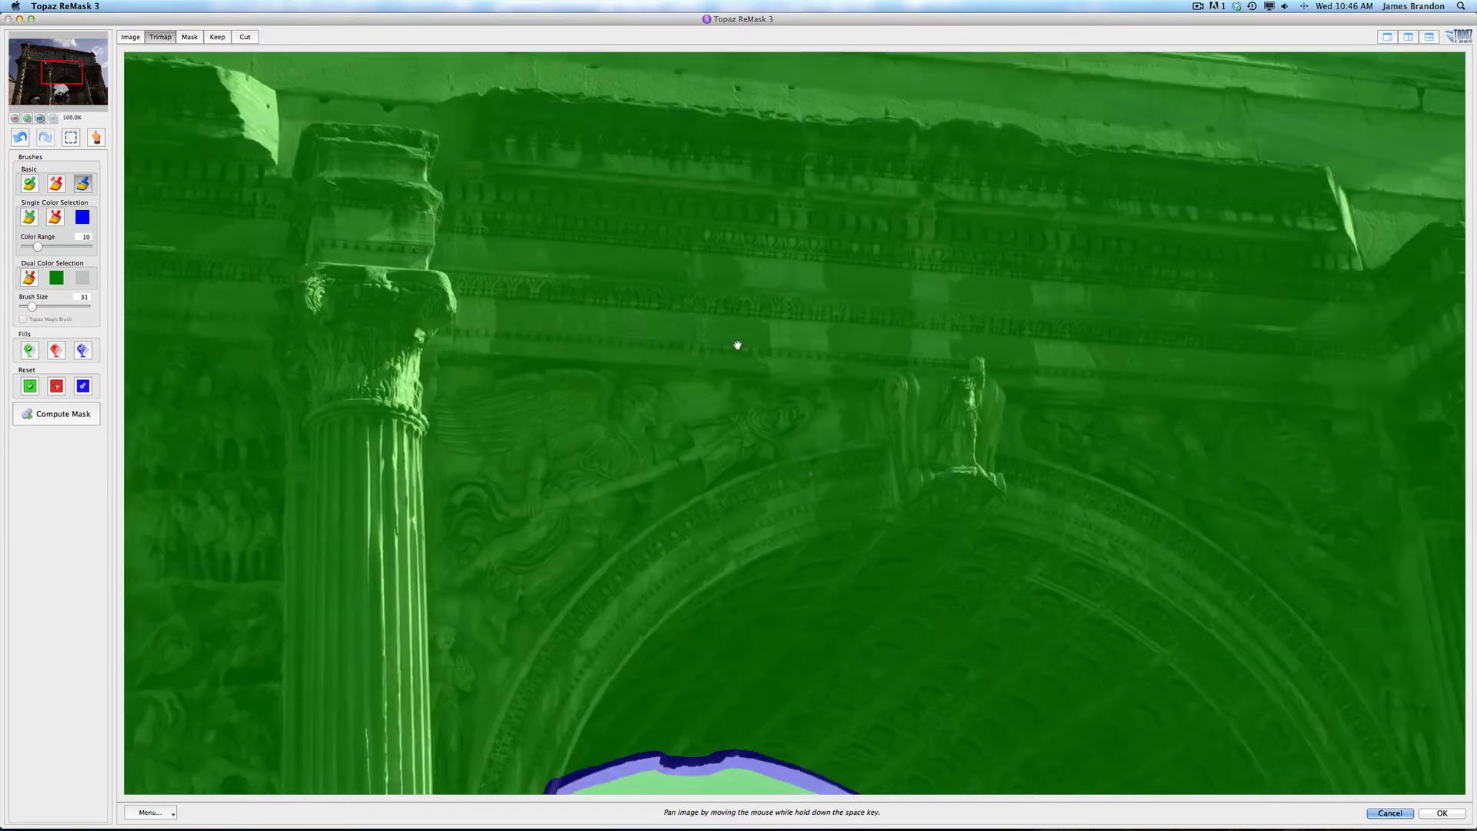
{"action": "mouse_move", "coordinate": [163, 246]}
{"action": "left_mouse_down"}
{"action": "mouse_move", "coordinate": [729, 369]}
{"action": "mouse_move", "coordinate": [866, 349]}
{"action": "mouse_move", "coordinate": [1048, 284]}
{"action": "left_mouse_up"}
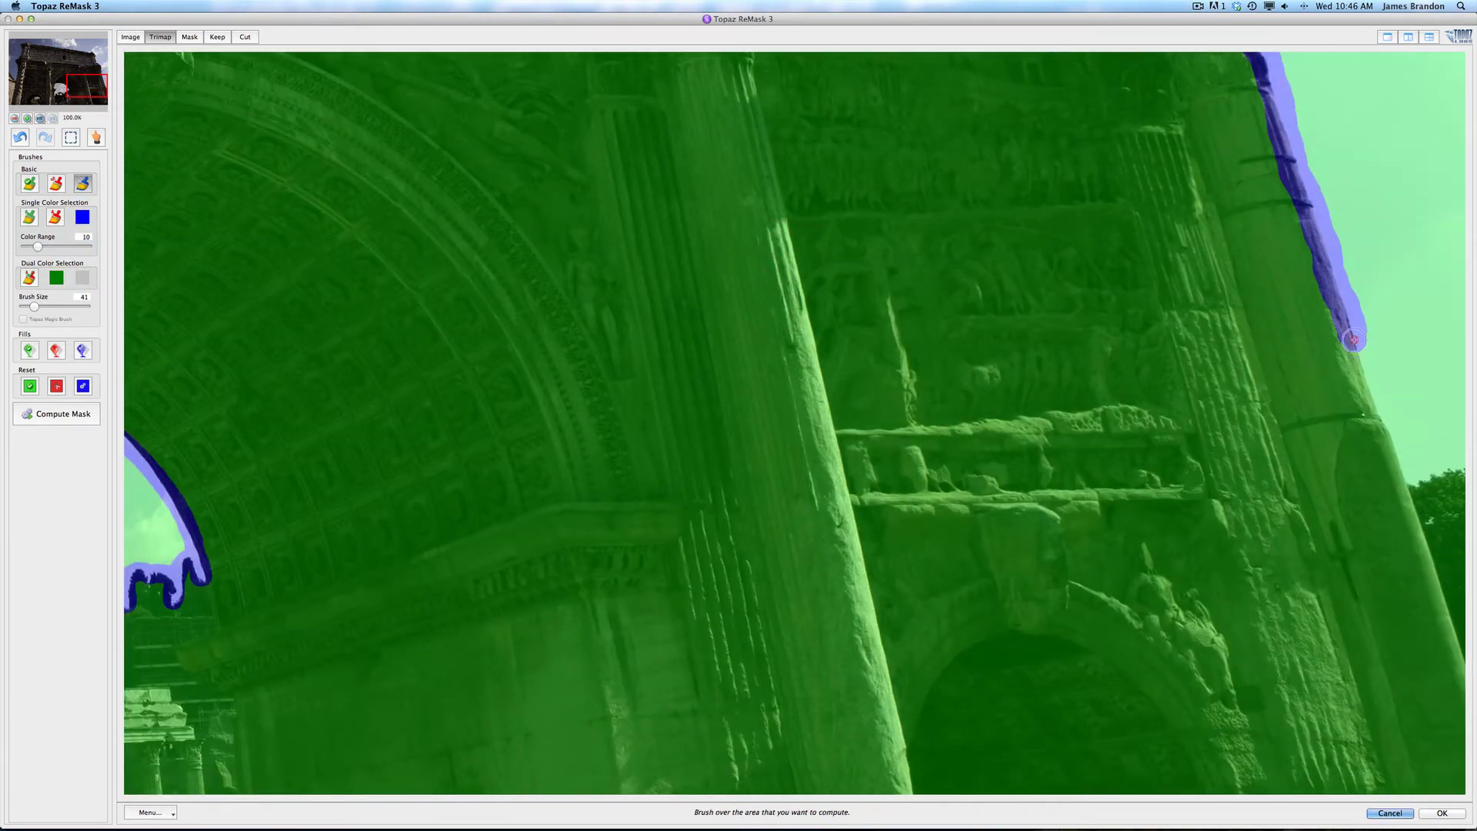
{"action": "mouse_move", "coordinate": [1353, 339]}
{"action": "left_mouse_down"}
{"action": "mouse_move", "coordinate": [1402, 477]}
{"action": "mouse_move", "coordinate": [1463, 466]}
{"action": "left_mouse_up"}
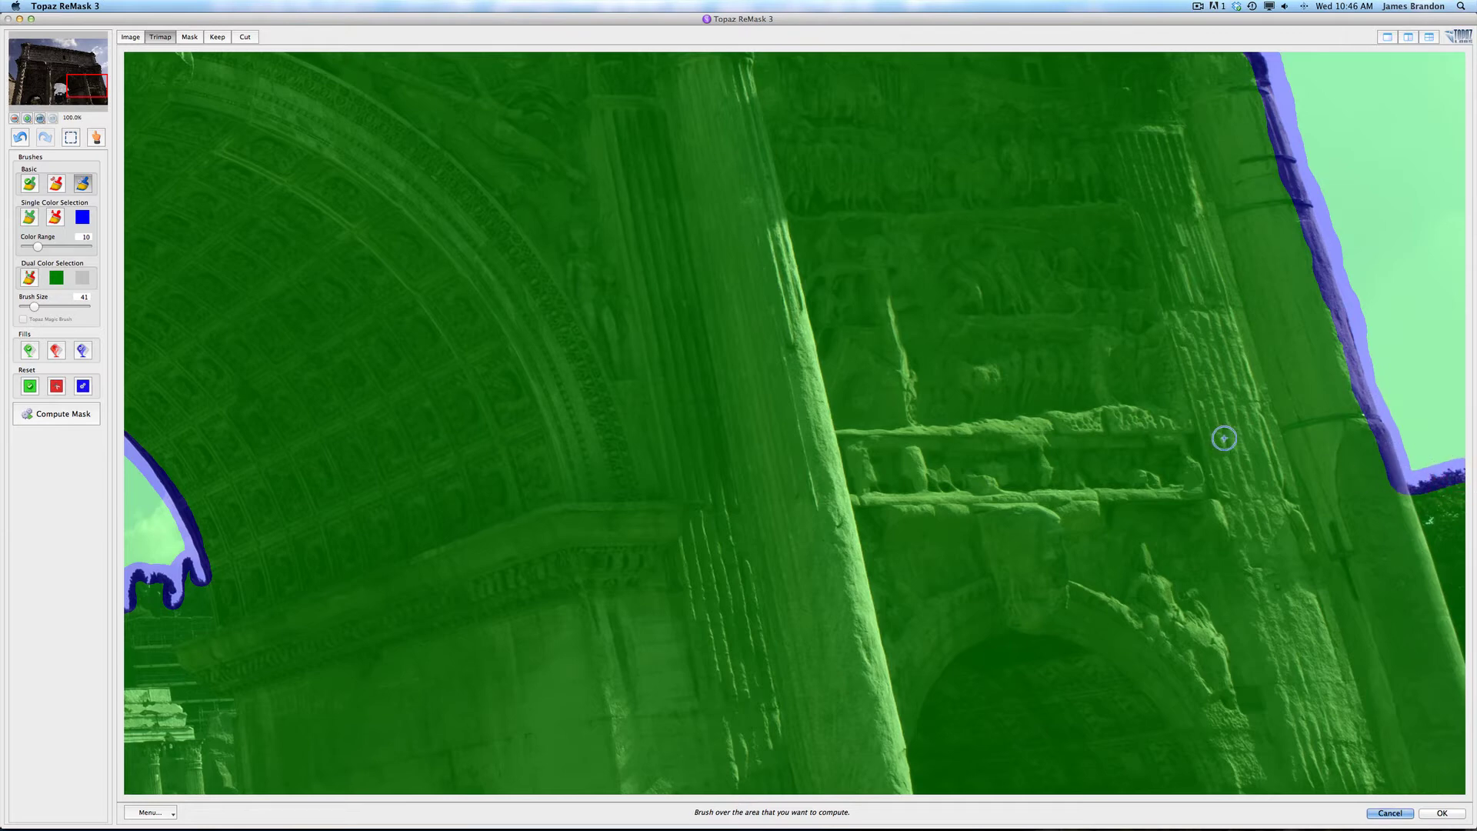
{"action": "key", "text": "super+0"}
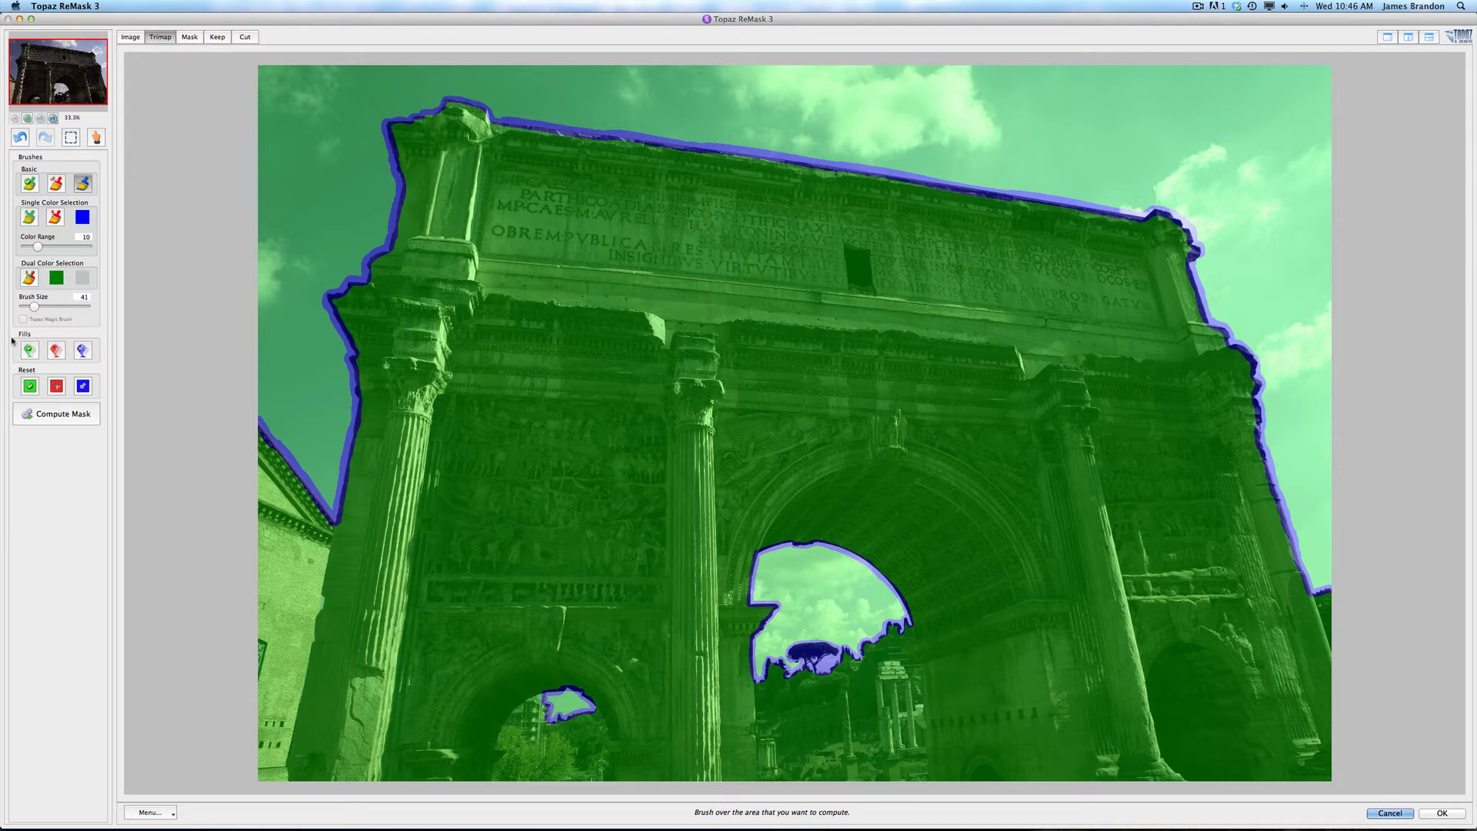
Fill the arch and left building red as the cut region with the Fill tool
{"action": "left_click", "coordinate": [56, 351]}
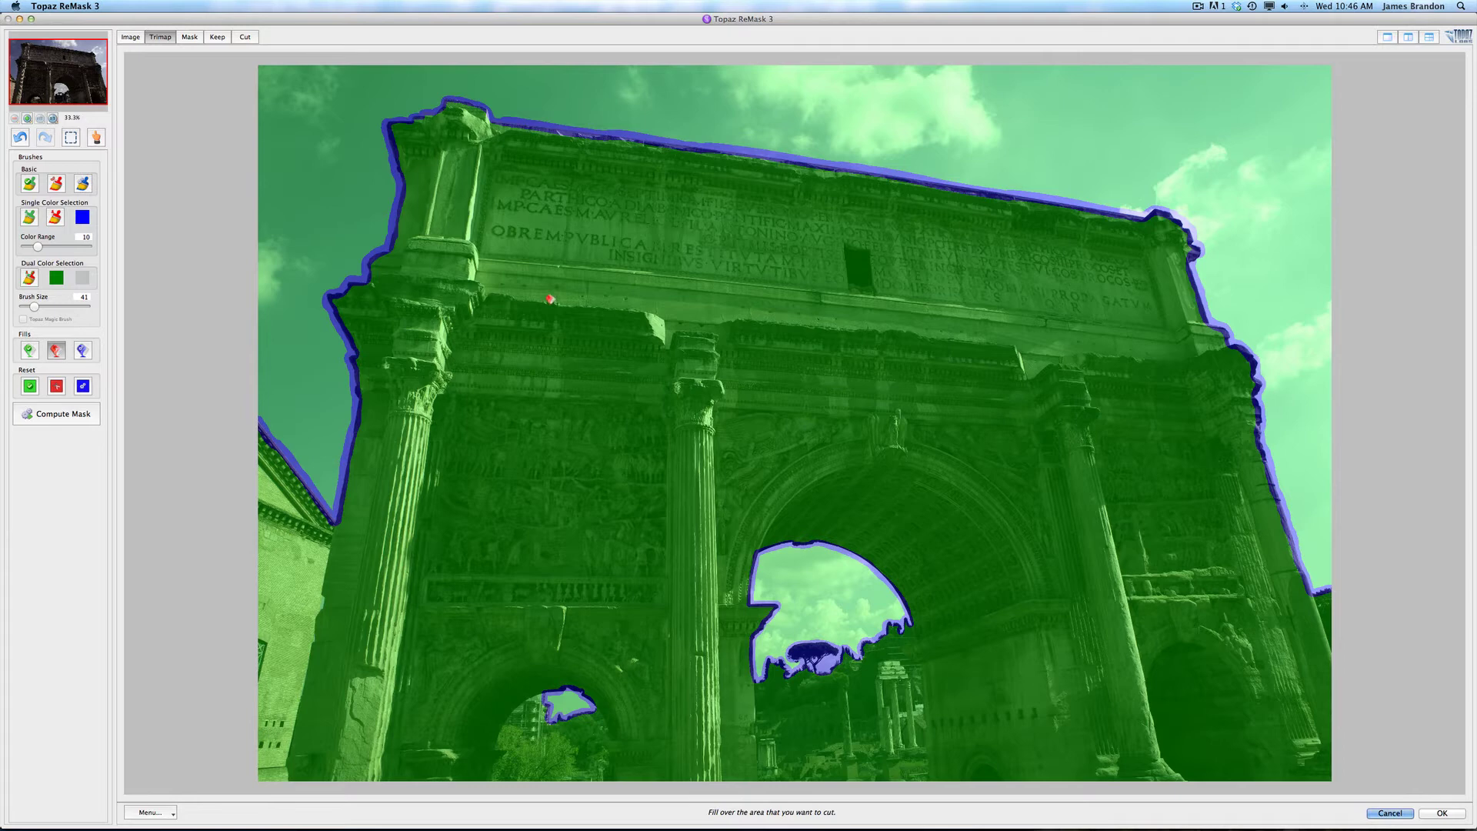
{"action": "left_click", "coordinate": [760, 245]}
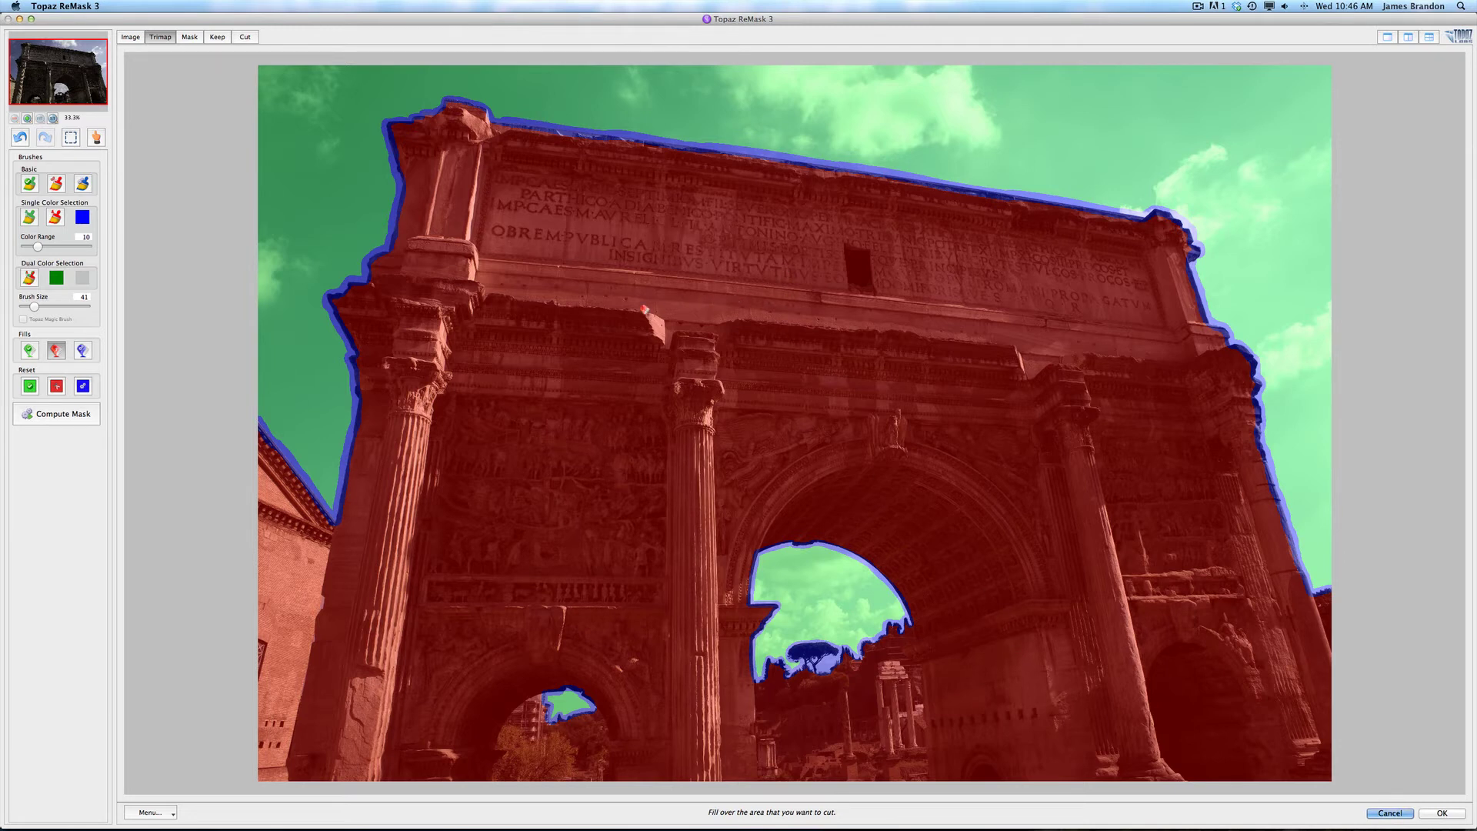
Compute the mask from the trimap, producing a solid black arch against white sky
{"action": "left_click", "coordinate": [63, 415]}
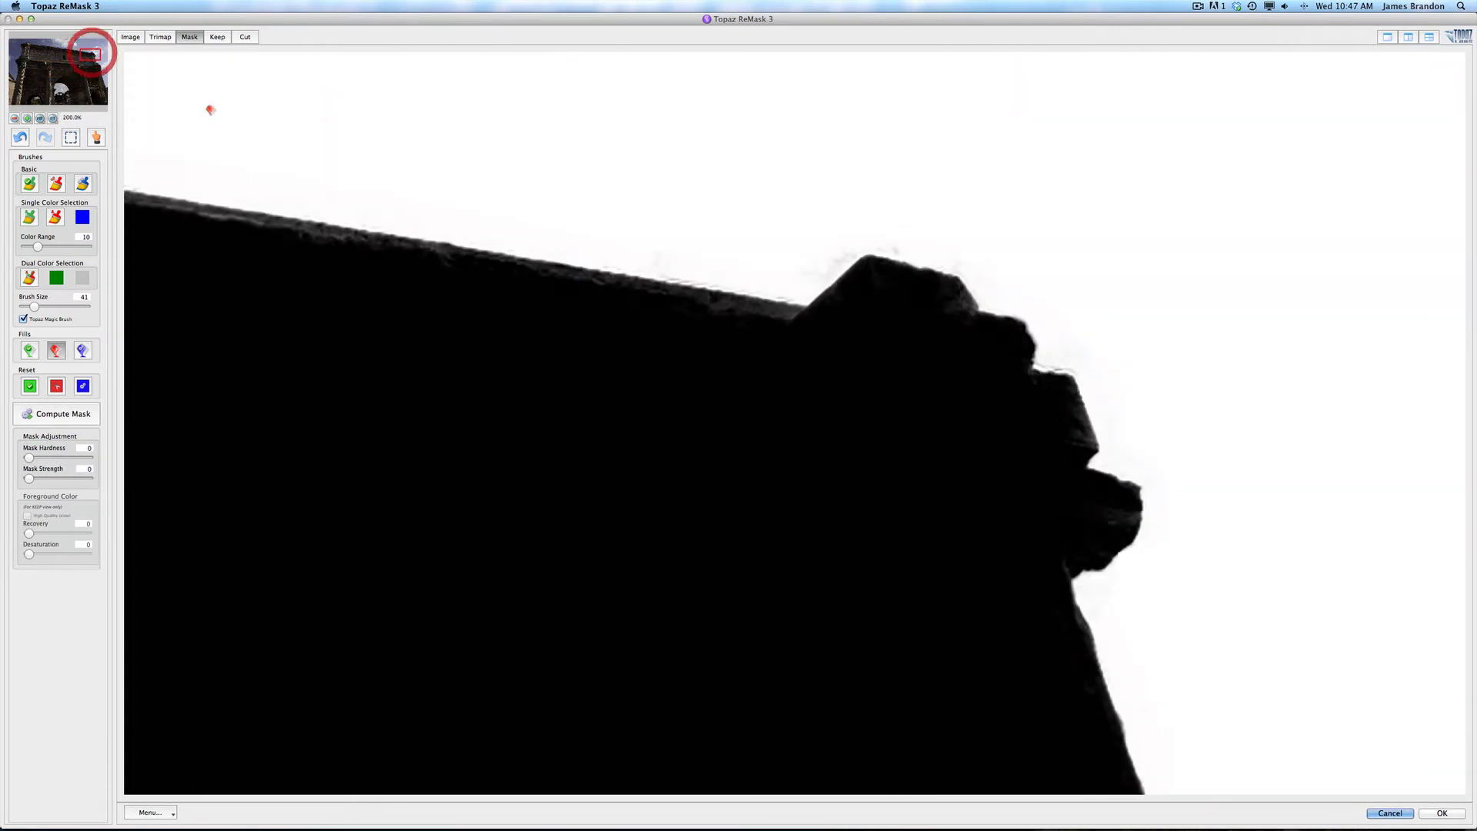
With the Basic Keep brush at size 21, clean grey specks along the cornice and projecting block
{"action": "left_click", "coordinate": [33, 218]}
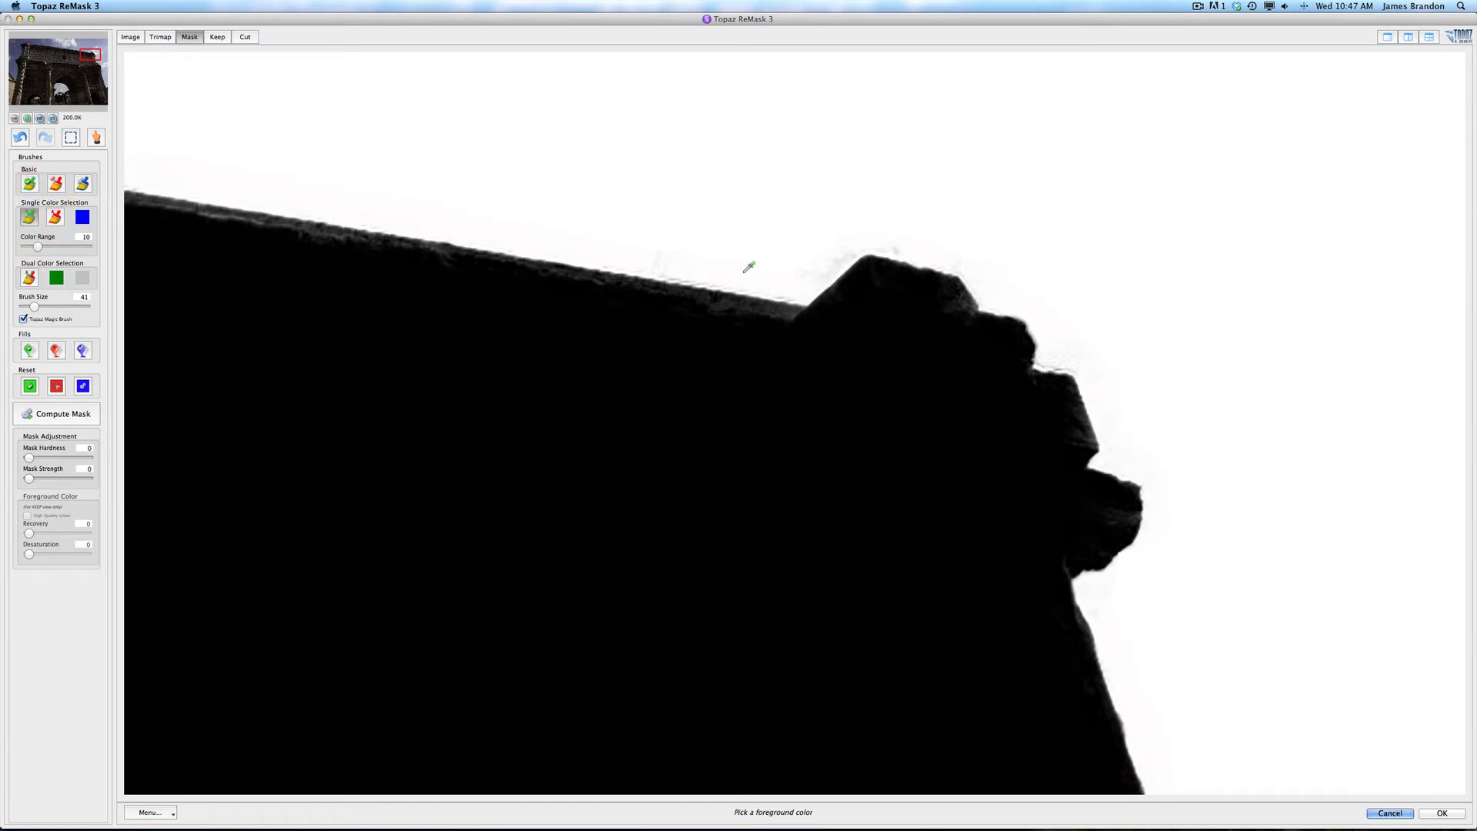
{"action": "left_click", "coordinate": [29, 183]}
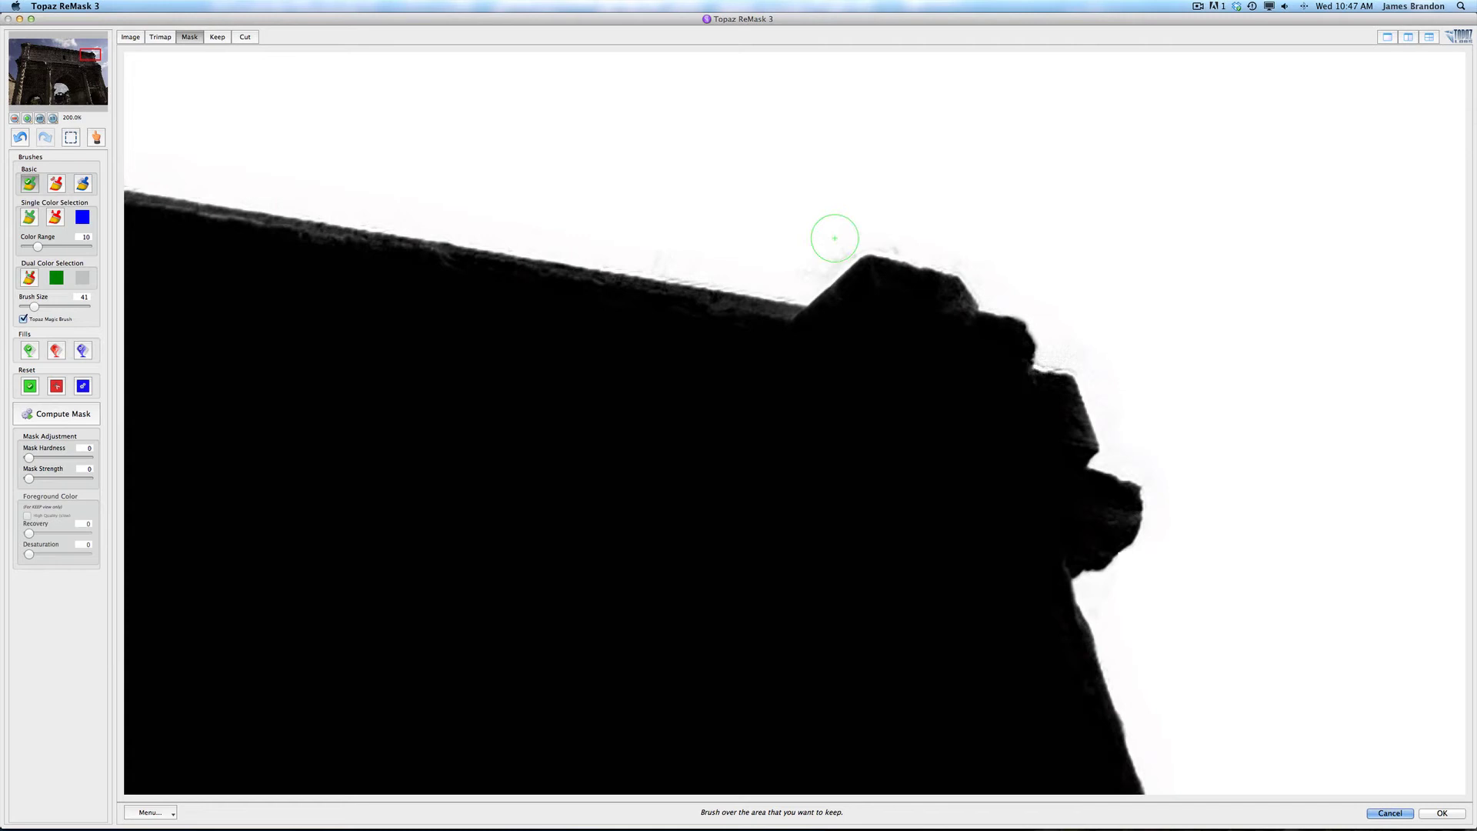
{"action": "key", "text": "bracketleft"}
{"action": "key", "text": "bracketleft"}
{"action": "key", "text": "bracketleft"}
{"action": "key", "text": "bracketleft"}
{"action": "left_click", "coordinate": [829, 248]}
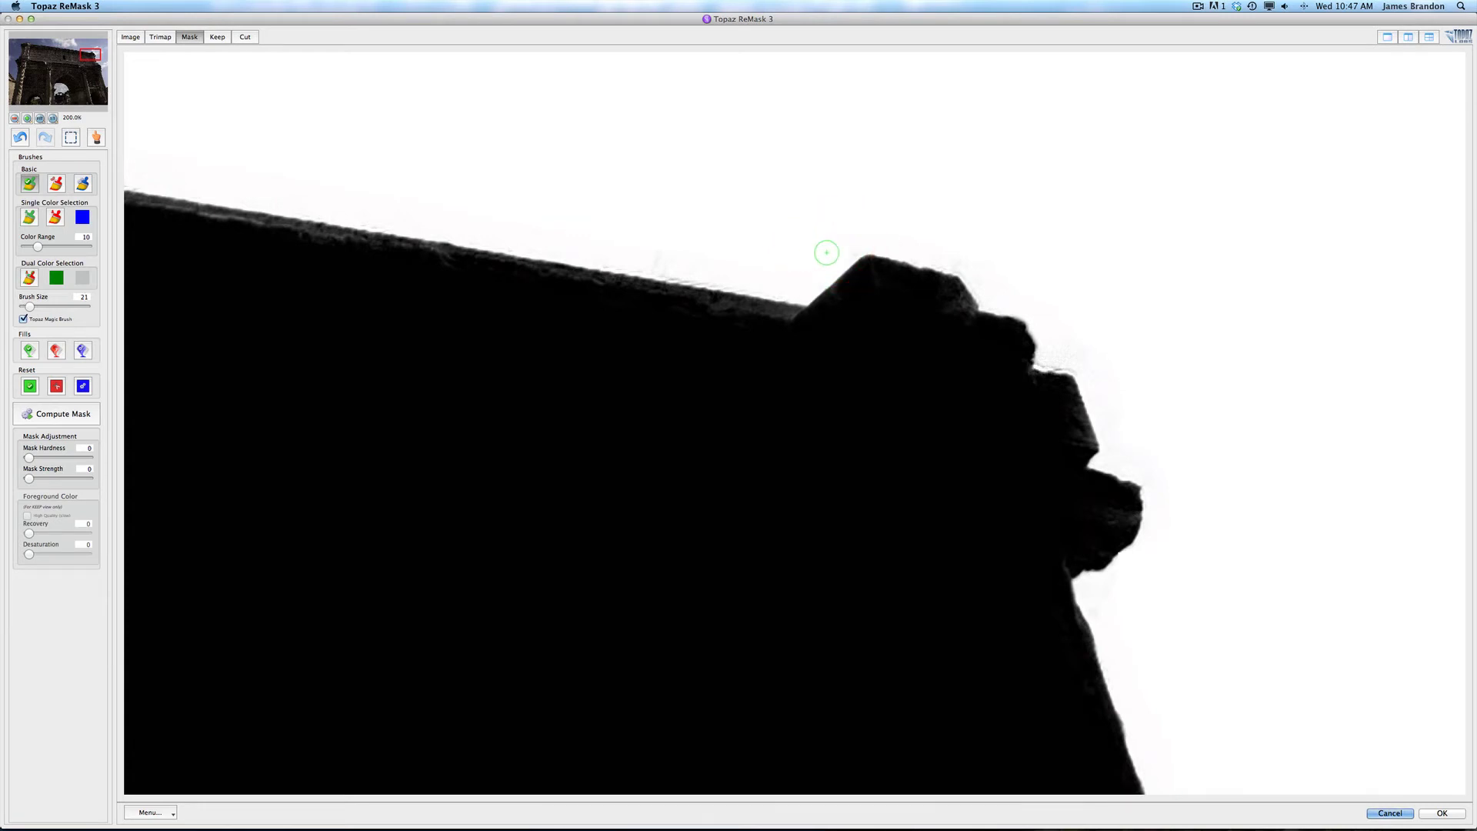
{"action": "left_click", "coordinate": [849, 238]}
{"action": "left_click", "coordinate": [620, 247]}
{"action": "left_click", "coordinate": [633, 244]}
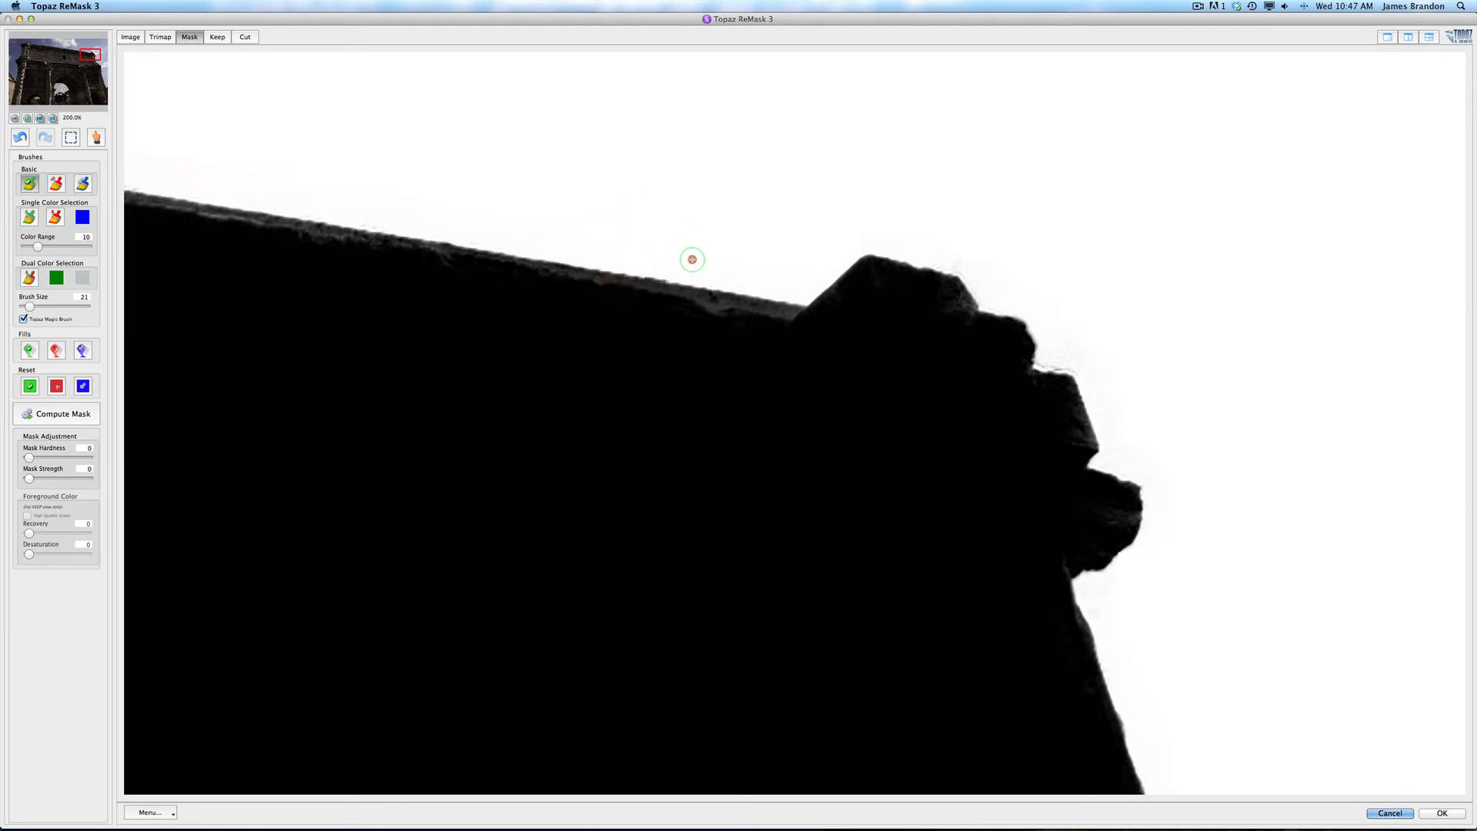
{"action": "left_click", "coordinate": [696, 259]}
{"action": "left_click", "coordinate": [992, 278]}
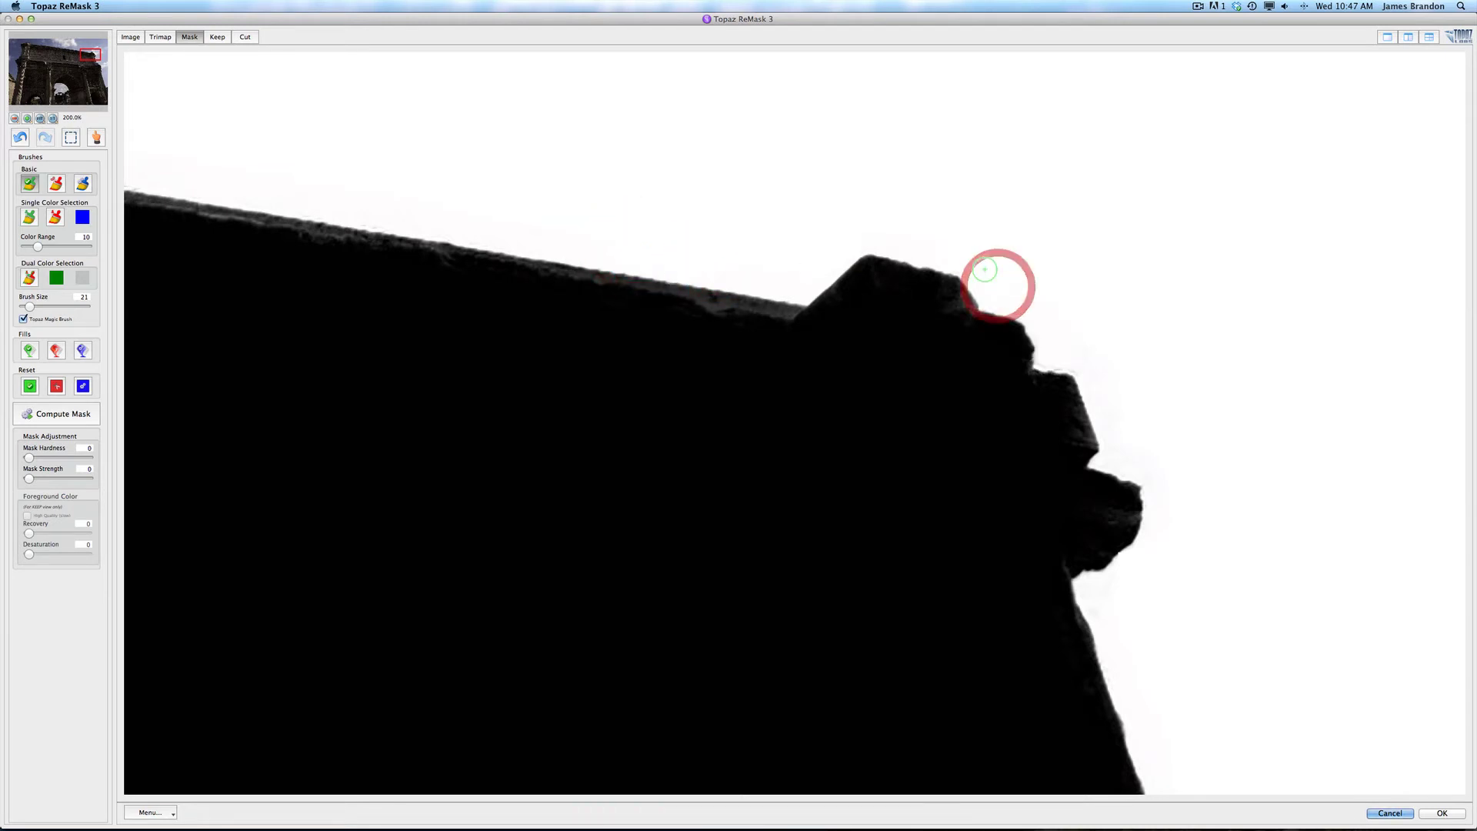
{"action": "left_click", "coordinate": [988, 281]}
{"action": "left_click", "coordinate": [1104, 376]}
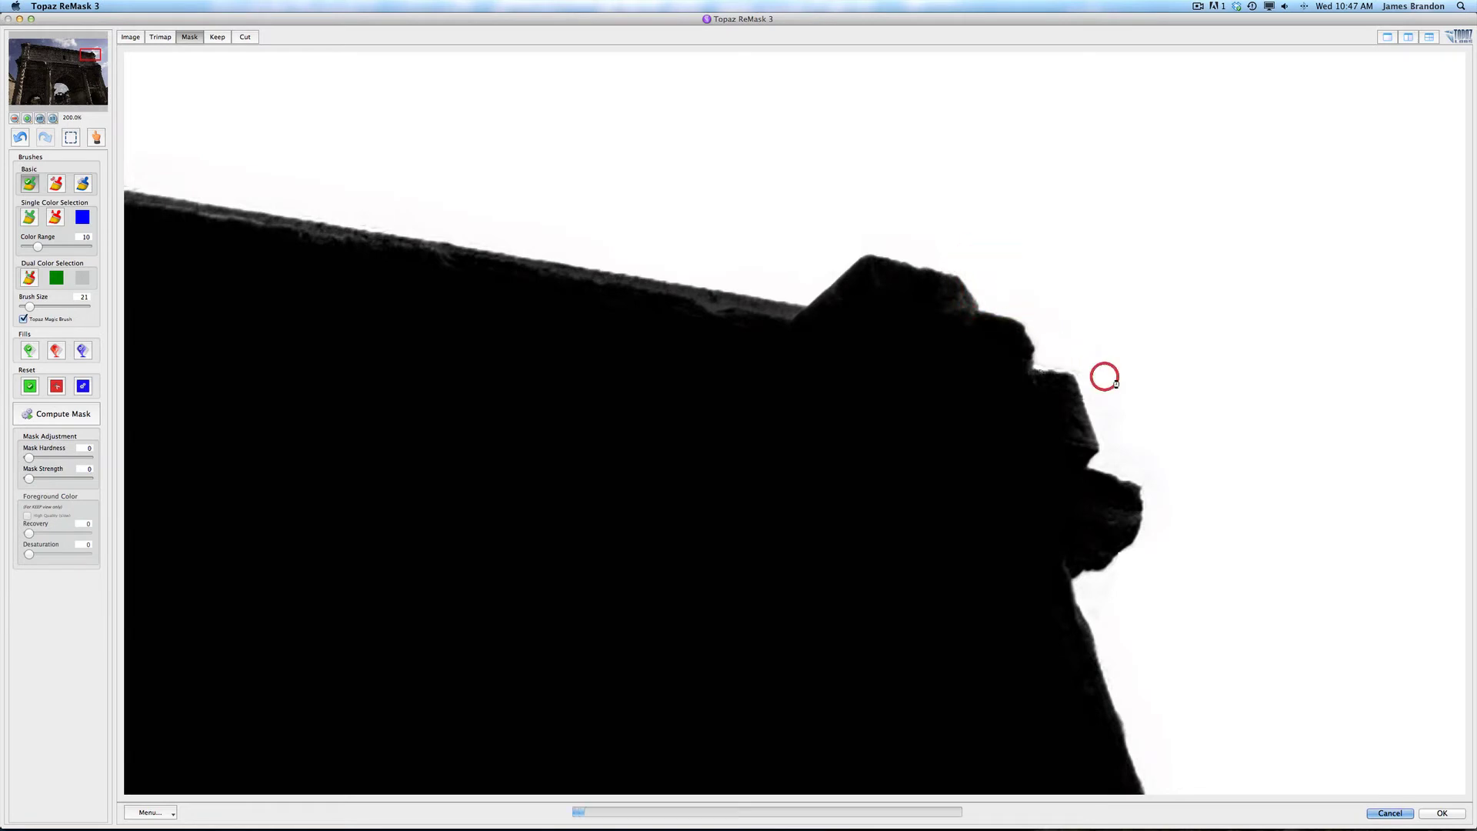
{"action": "left_click", "coordinate": [1113, 402]}
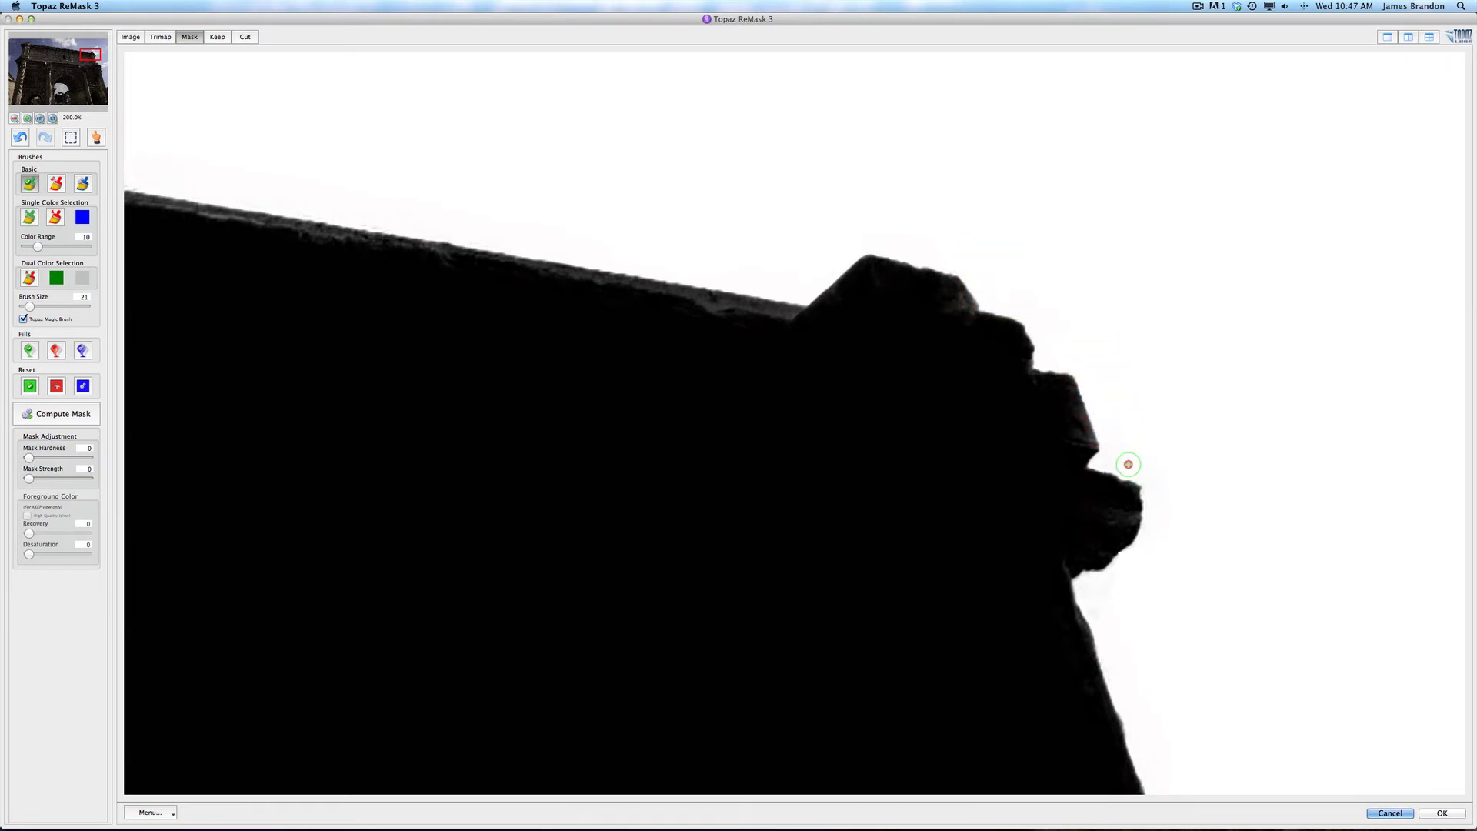
{"action": "left_click", "coordinate": [1127, 464]}
Paint the rough grey roof edge solid black with the Cut brush
{"action": "mouse_move", "coordinate": [996, 467]}
{"action": "left_mouse_down"}
{"action": "mouse_move", "coordinate": [846, 269]}
{"action": "mouse_move", "coordinate": [685, 320]}
{"action": "mouse_move", "coordinate": [762, 383]}
{"action": "mouse_move", "coordinate": [791, 332]}
{"action": "left_mouse_up"}
{"action": "left_click", "coordinate": [982, 405]}
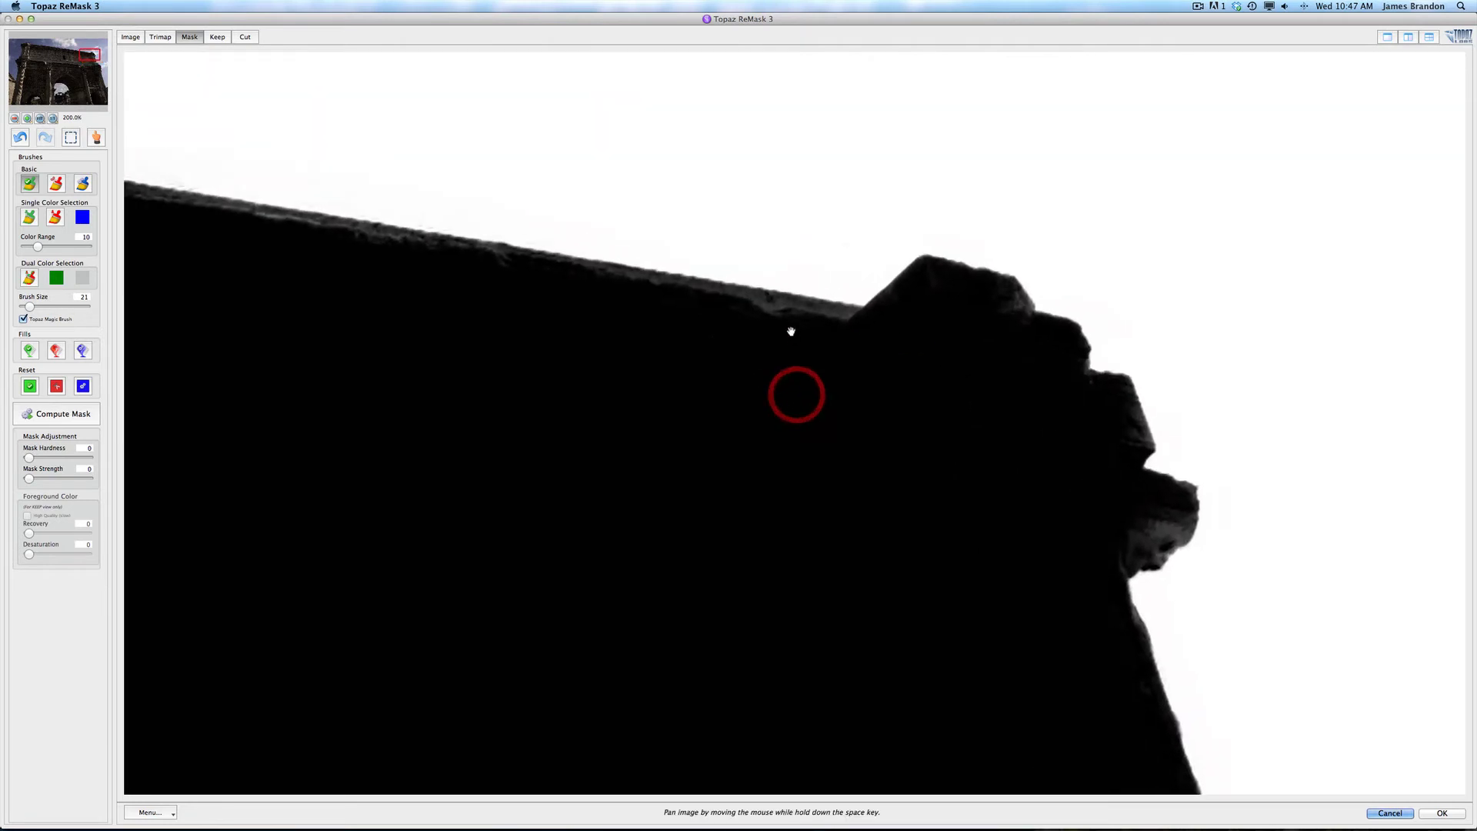
{"action": "left_click_drag", "start_coordinate": [528, 297], "coordinate": [478, 278]}
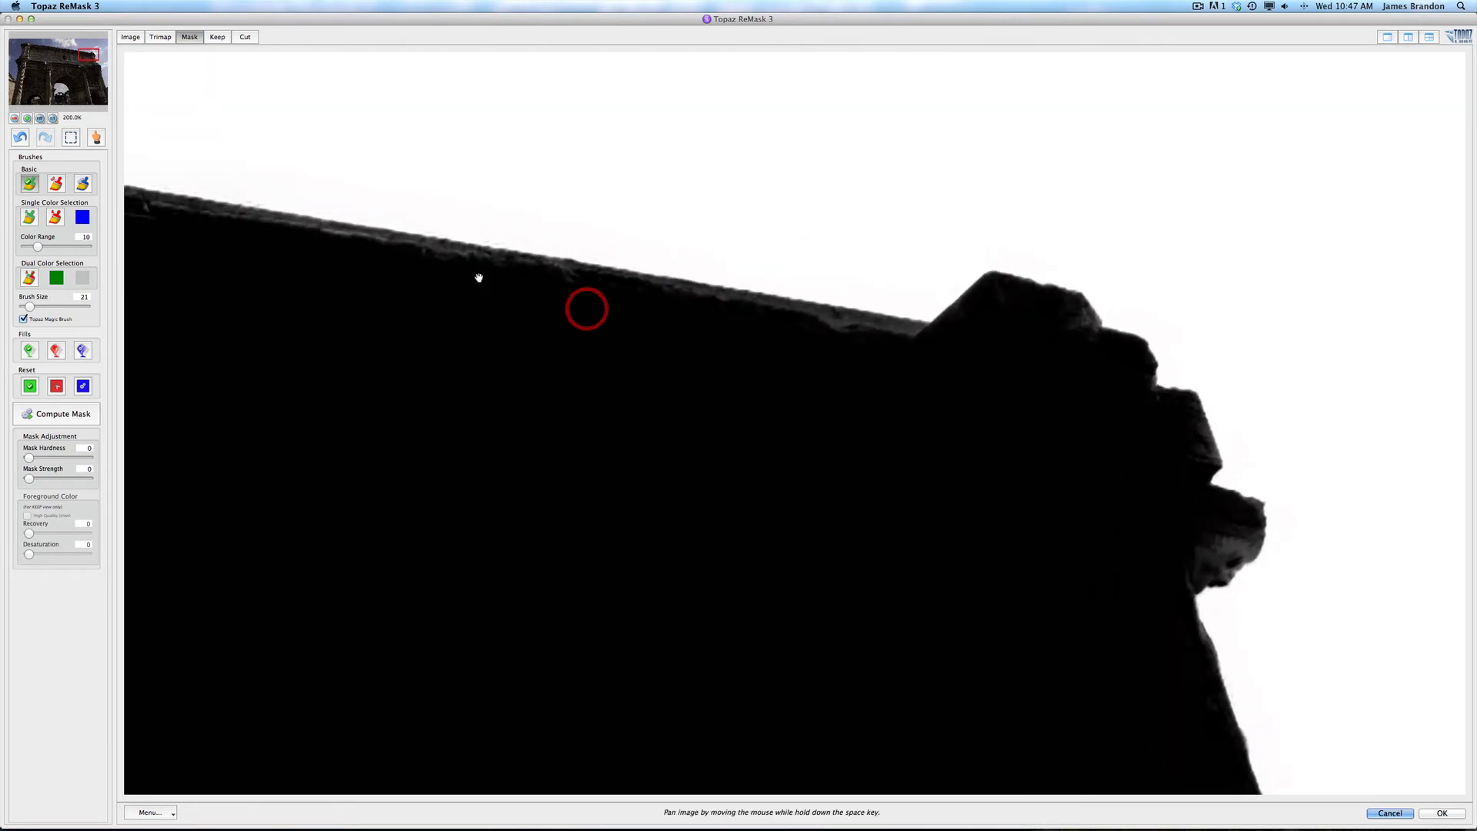
{"action": "left_click", "coordinate": [56, 183]}
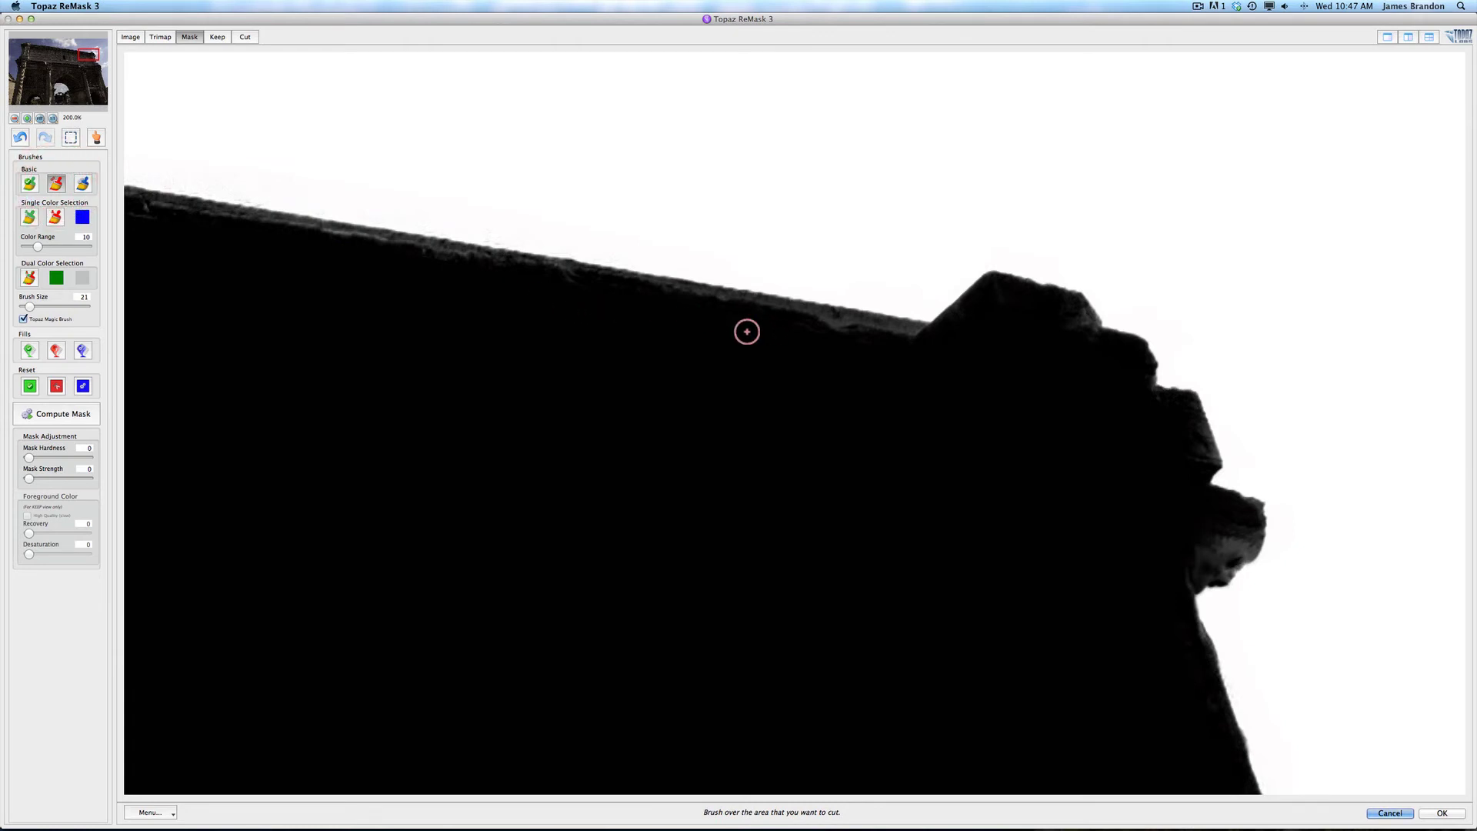
{"action": "left_click_drag", "start_coordinate": [876, 333], "coordinate": [815, 321]}
{"action": "left_click_drag", "start_coordinate": [695, 300], "coordinate": [682, 298]}
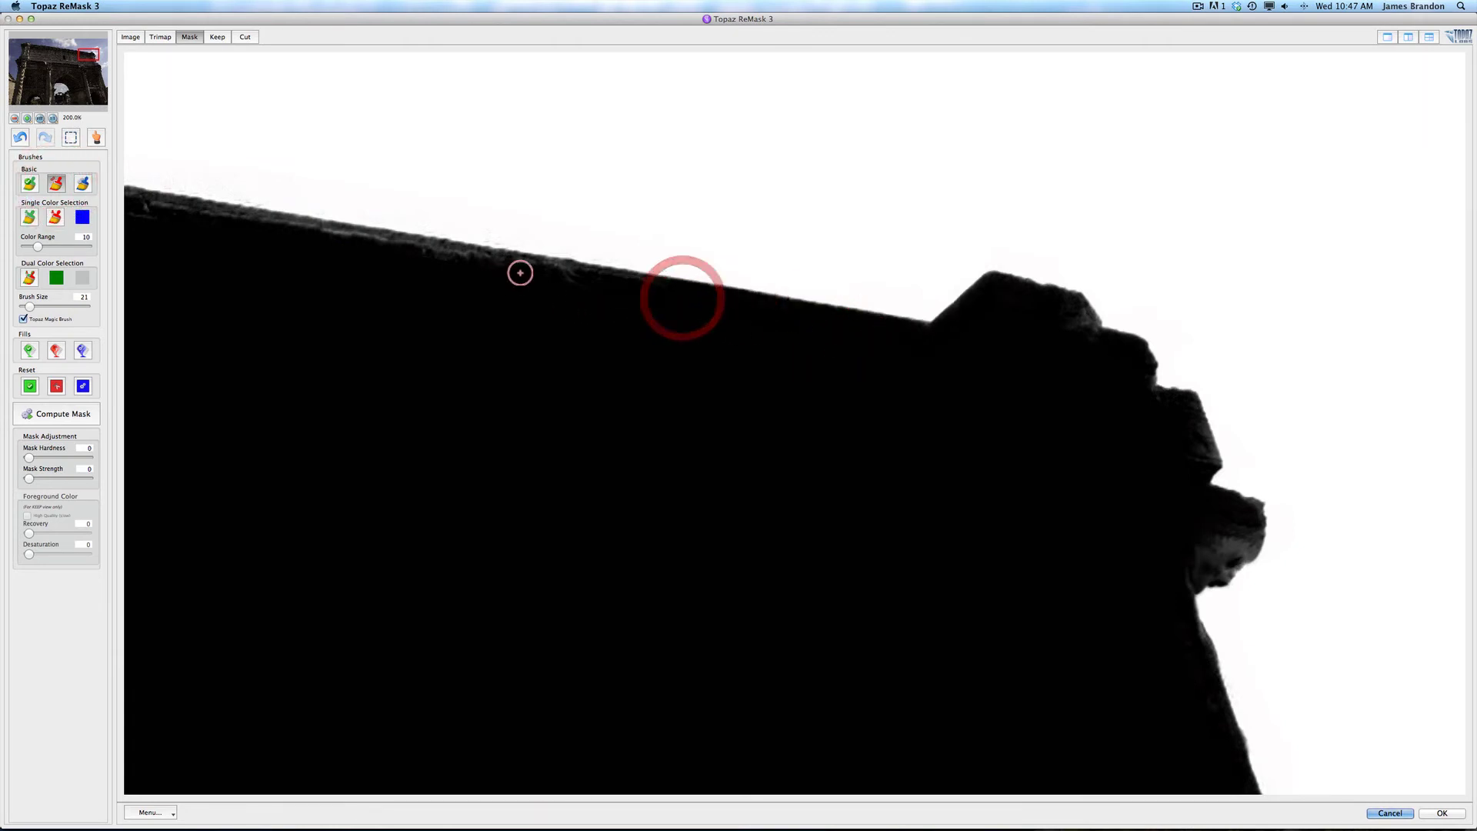
{"action": "mouse_move", "coordinate": [519, 272]}
{"action": "left_mouse_down"}
{"action": "mouse_move", "coordinate": [355, 243]}
{"action": "mouse_move", "coordinate": [659, 339]}
{"action": "left_mouse_up"}
{"action": "mouse_move", "coordinate": [570, 293]}
{"action": "left_mouse_down"}
{"action": "mouse_move", "coordinate": [408, 281]}
{"action": "mouse_move", "coordinate": [716, 347]}
{"action": "mouse_move", "coordinate": [350, 290]}
{"action": "mouse_move", "coordinate": [531, 322]}
{"action": "mouse_move", "coordinate": [490, 309]}
{"action": "left_mouse_up"}
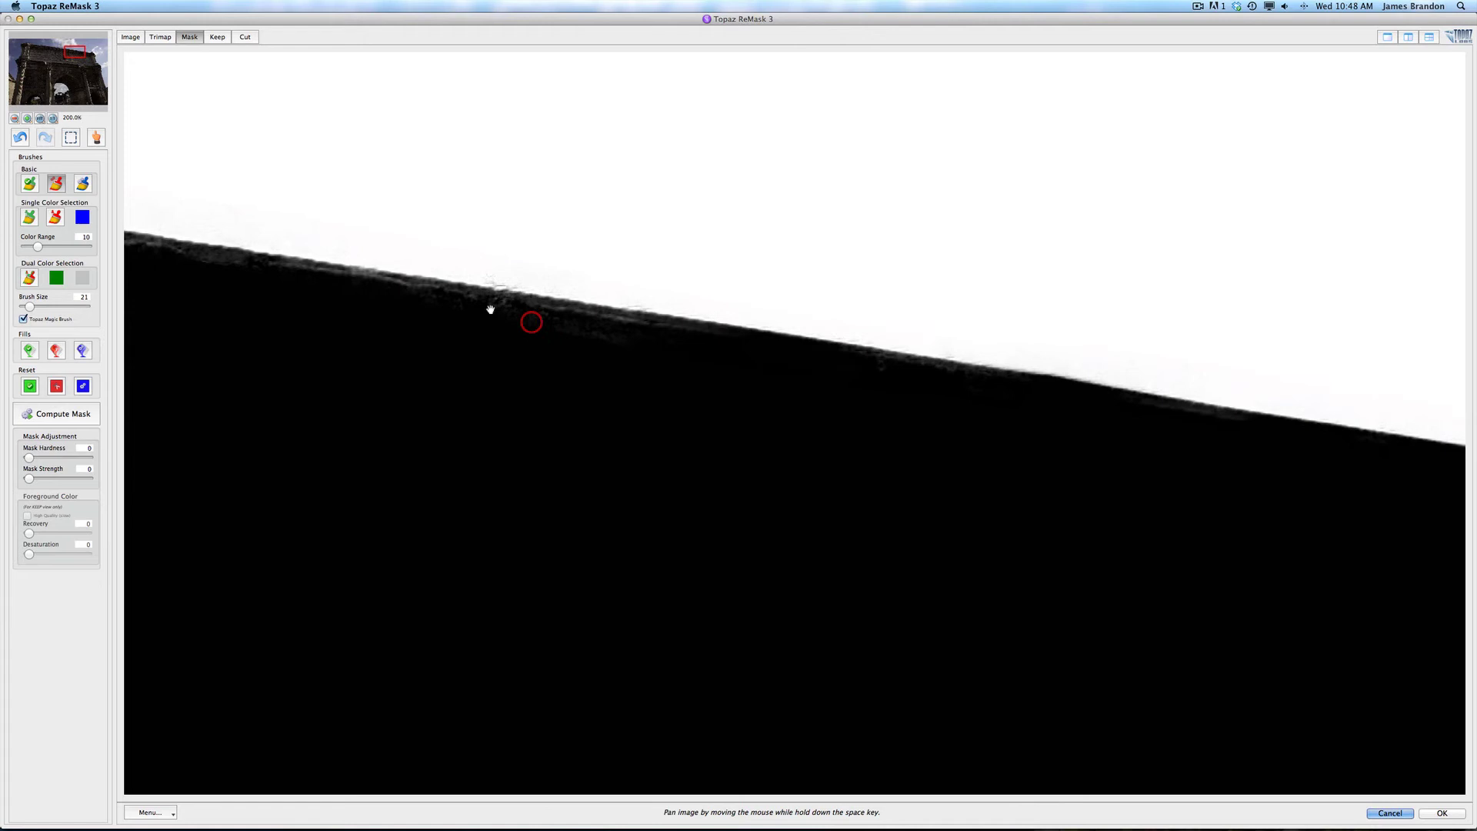
Refine the roof-line edge with the Keep brush, then bring the tree and archway into view
{"action": "left_click", "coordinate": [29, 183]}
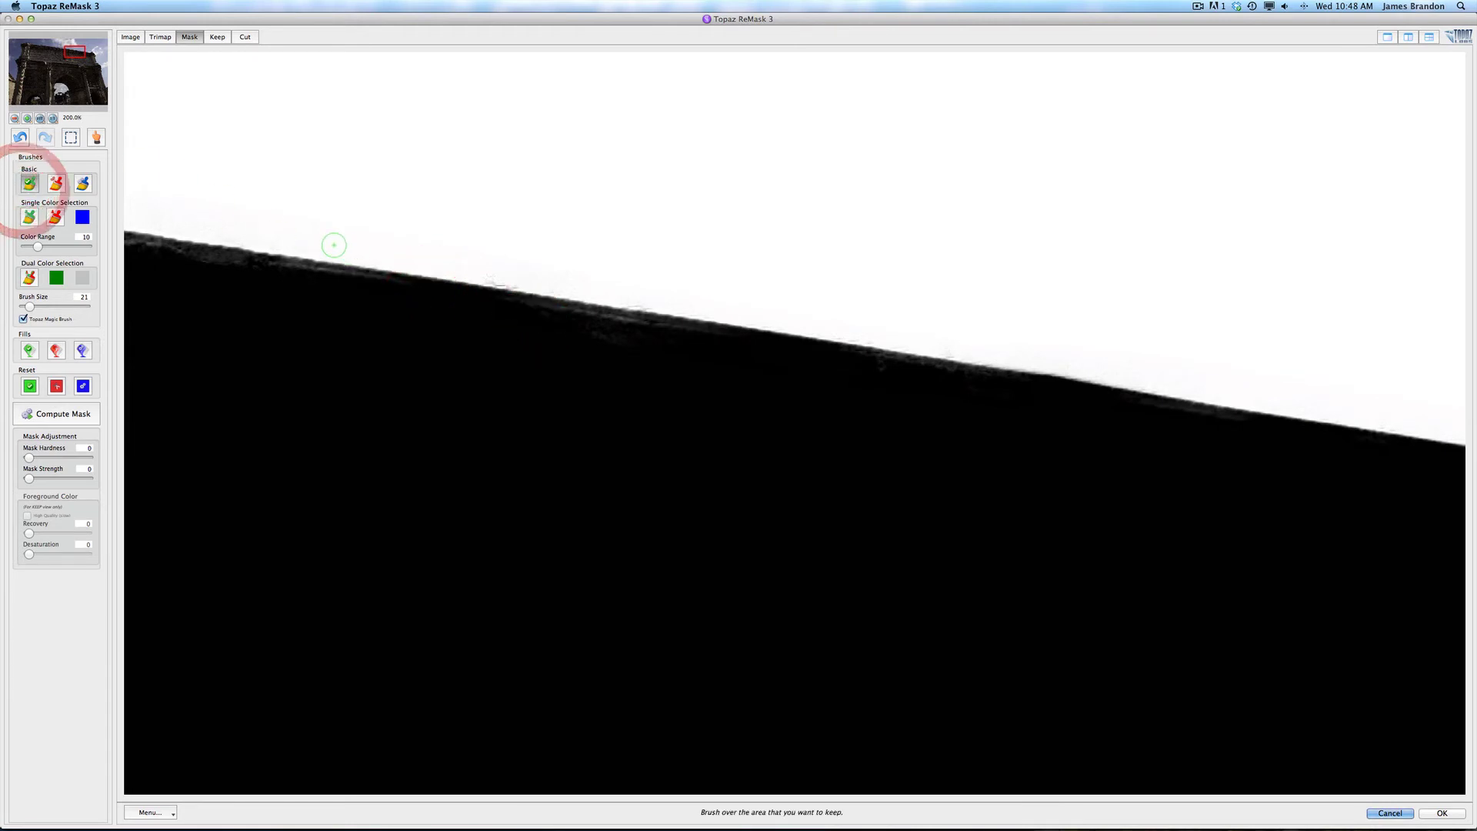
{"action": "left_click_drag", "start_coordinate": [334, 245], "coordinate": [421, 257]}
{"action": "left_click_drag", "start_coordinate": [680, 295], "coordinate": [332, 261]}
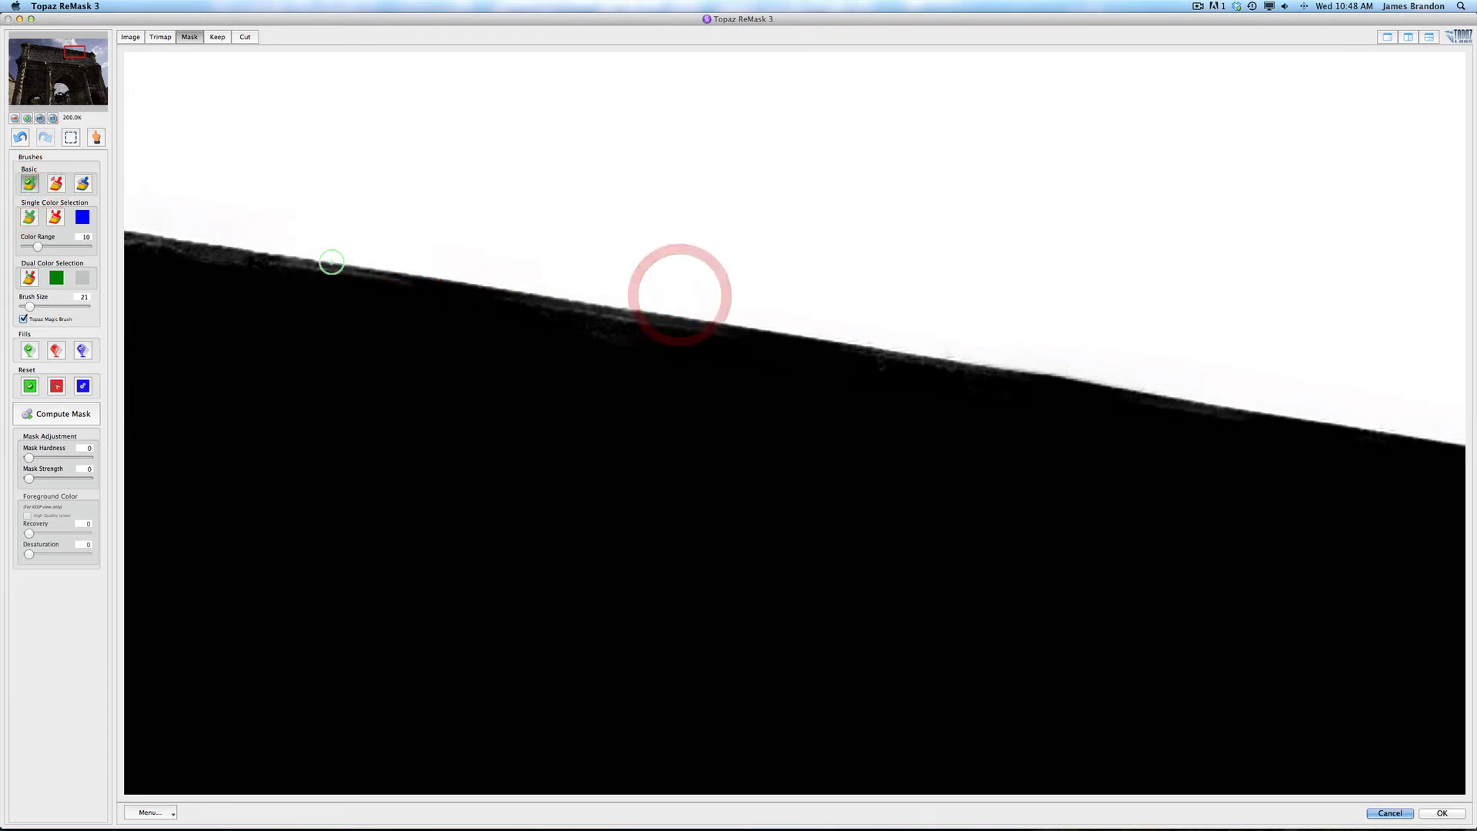
{"action": "left_click_drag", "start_coordinate": [75, 53], "coordinate": [62, 92]}
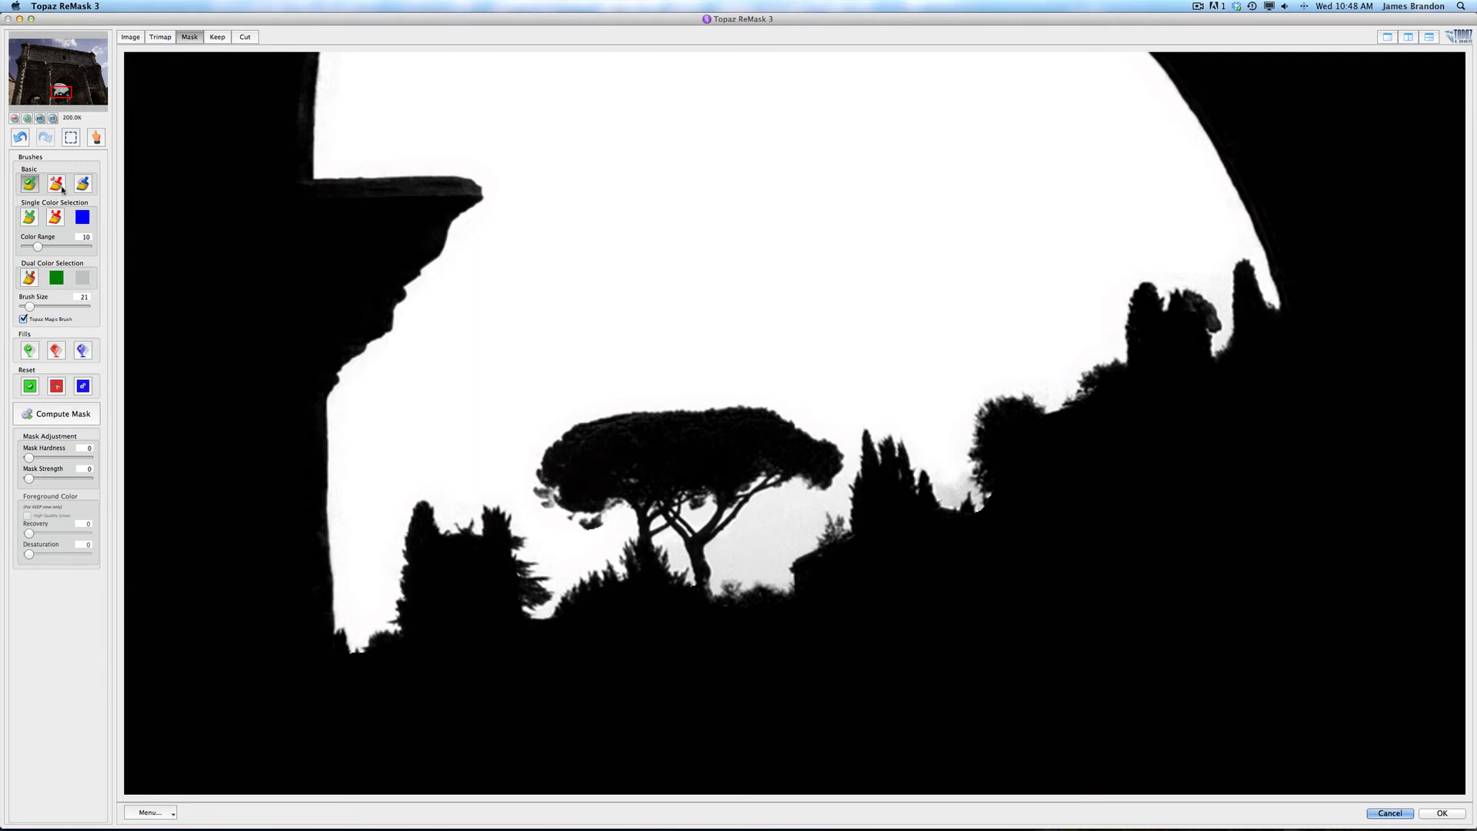
With a size-11 Keep brush, mark the sky beside the pine and right-hand trees as kept
{"action": "left_click", "coordinate": [29, 184]}
{"action": "key", "text": "bracketleft"}
{"action": "key", "text": "bracketleft"}
{"action": "left_click", "coordinate": [742, 552]}
{"action": "left_click", "coordinate": [781, 521]}
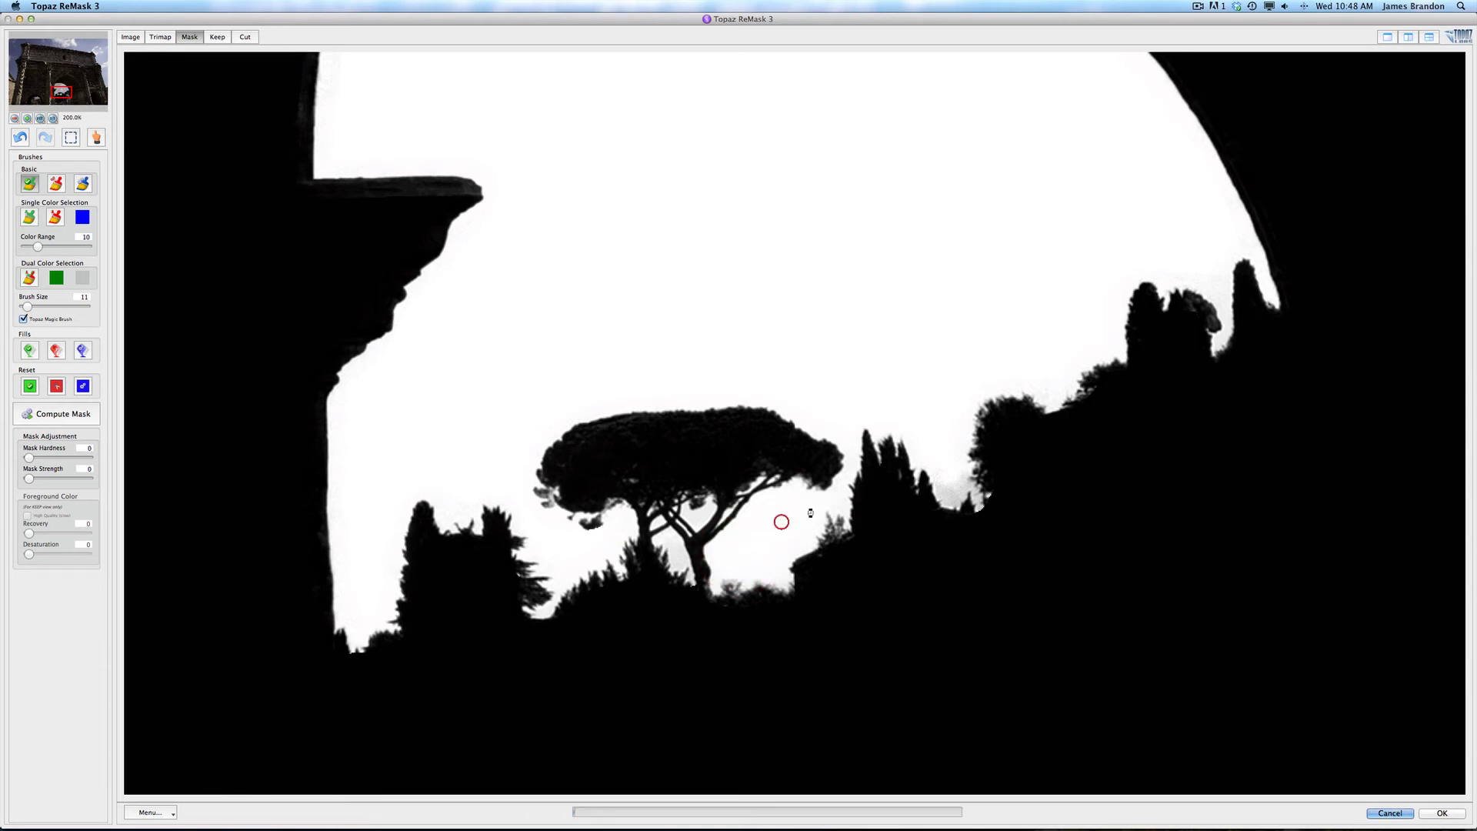
{"action": "left_click", "coordinate": [951, 493]}
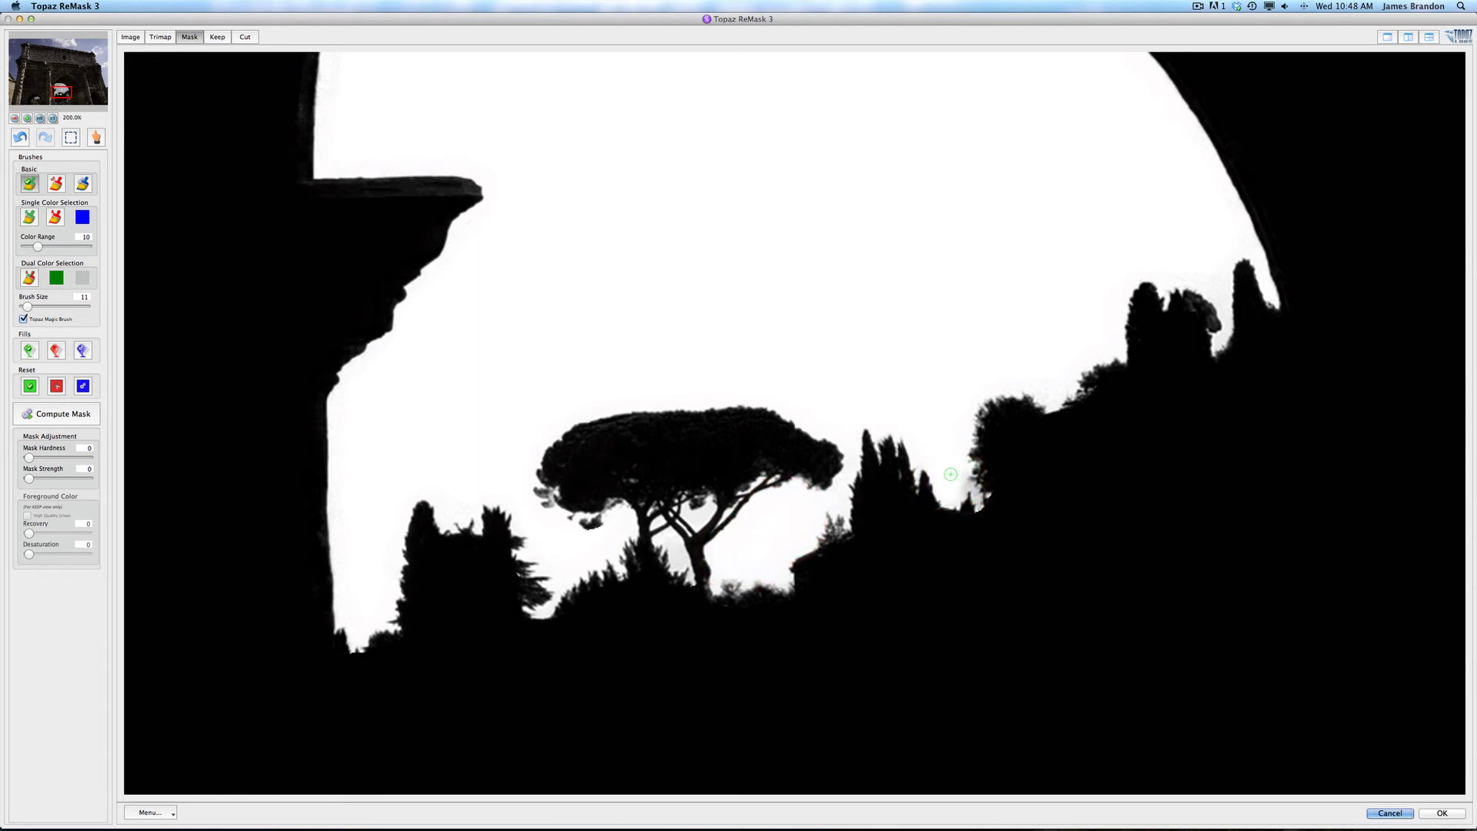
{"action": "left_click", "coordinate": [959, 485]}
{"action": "left_click", "coordinate": [936, 438]}
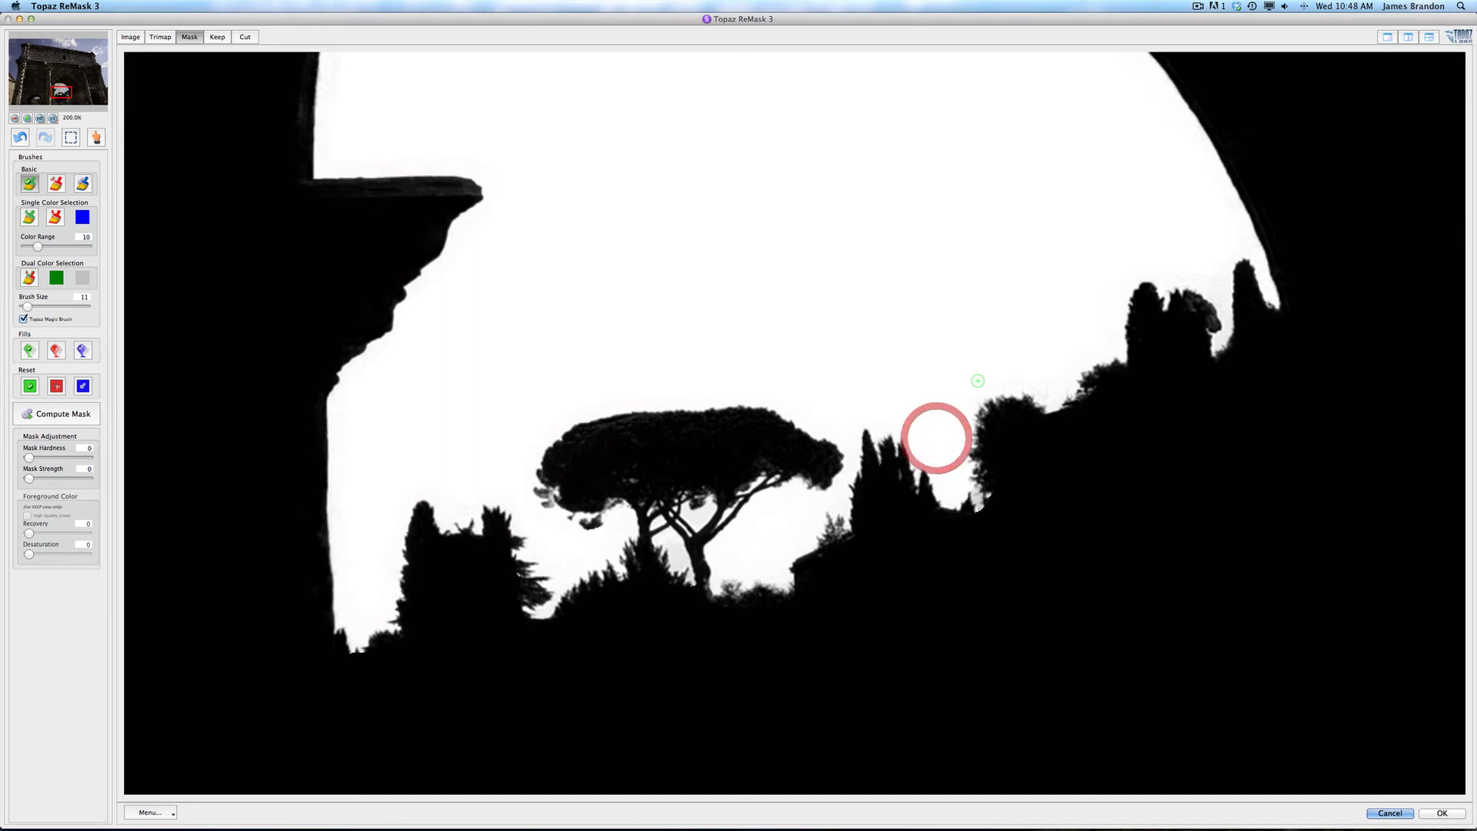
{"action": "left_click", "coordinate": [1027, 382]}
{"action": "left_click", "coordinate": [1056, 382]}
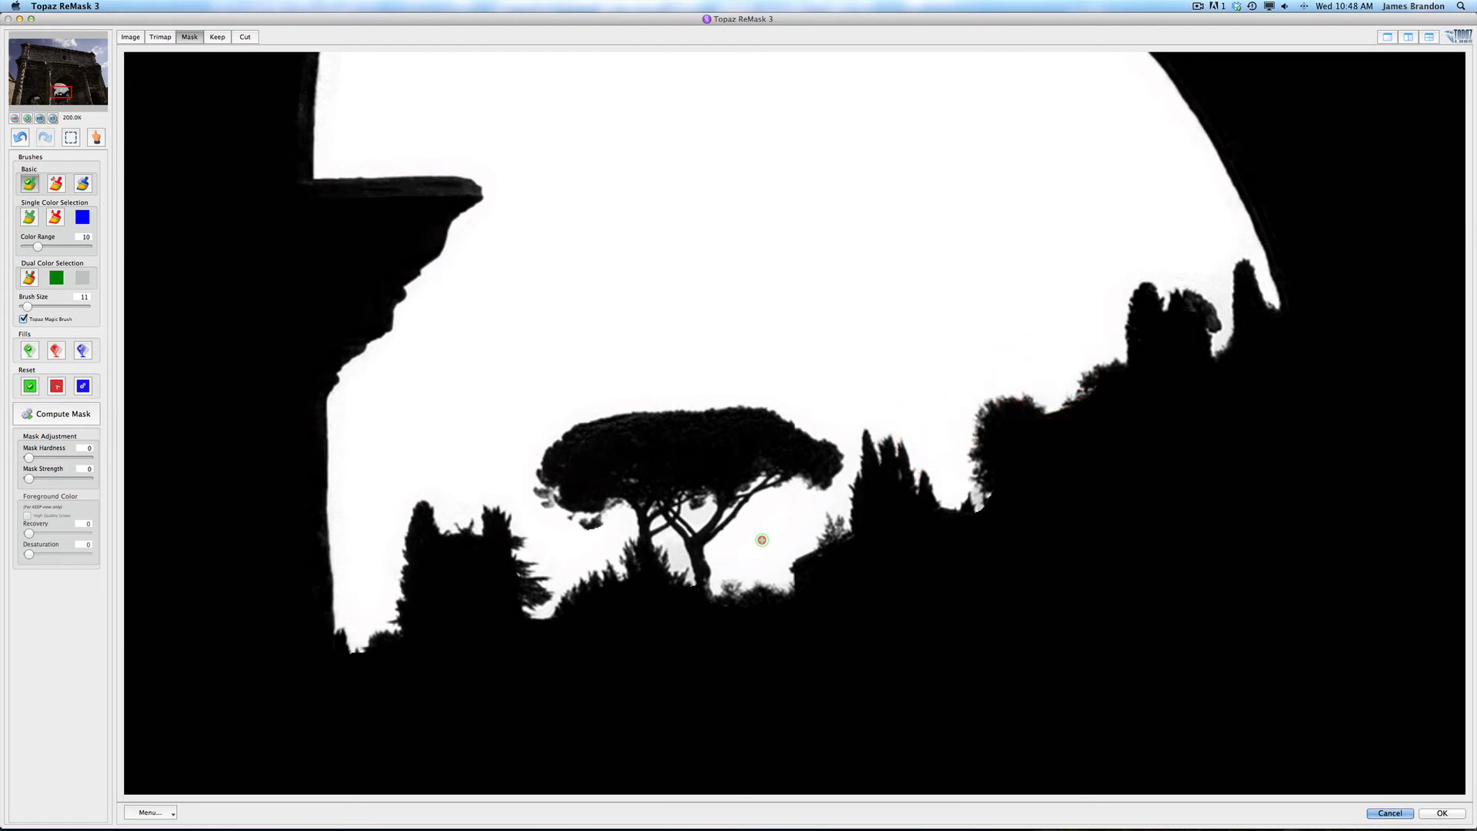
Touch up the mask around the pine tree and left canopy, then fit the whole mask in view
{"action": "left_click", "coordinate": [761, 539]}
{"action": "left_click", "coordinate": [675, 547]}
{"action": "left_click", "coordinate": [591, 555]}
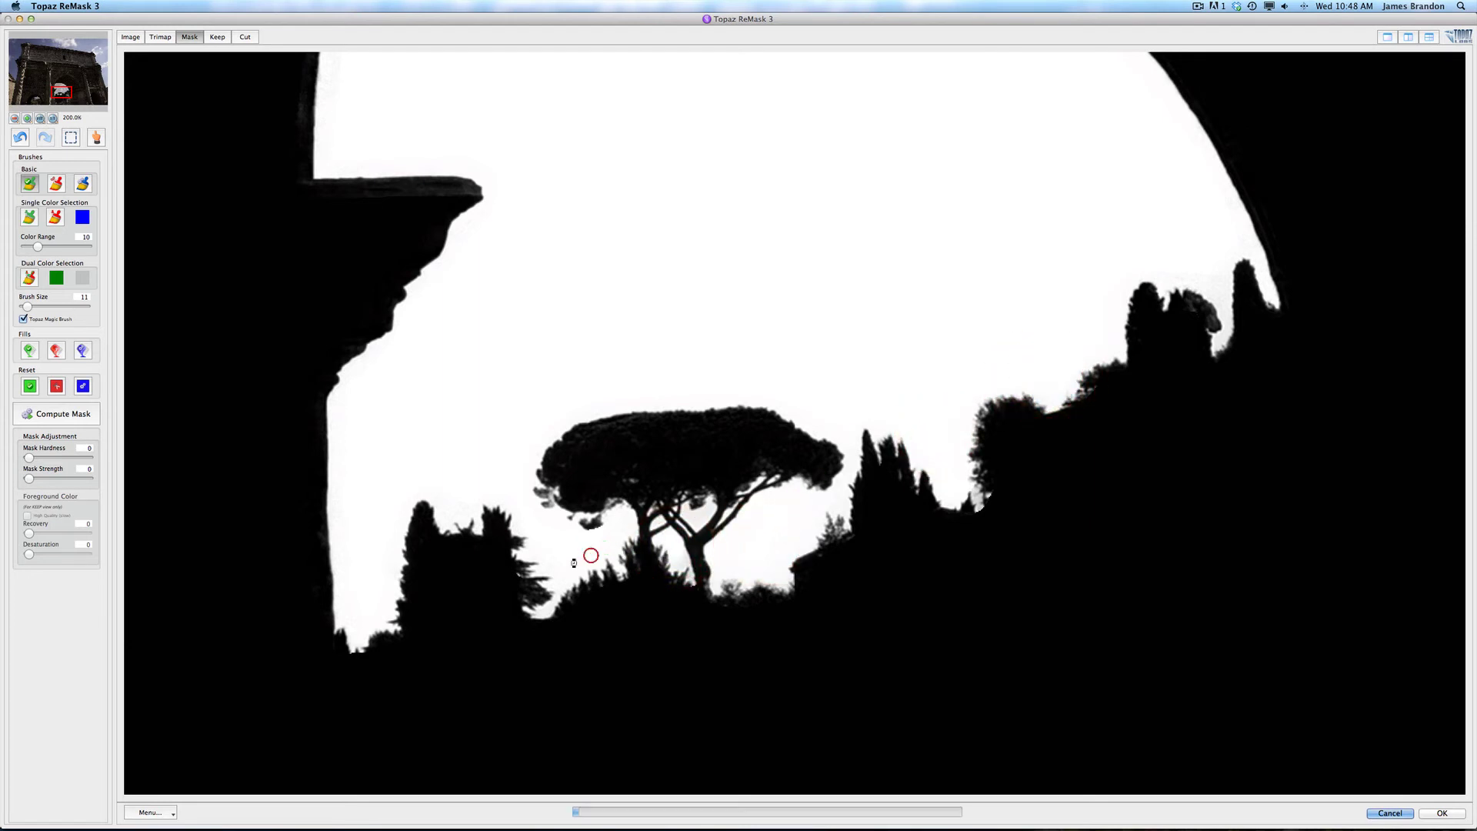
{"action": "left_click", "coordinate": [561, 565]}
{"action": "left_click", "coordinate": [604, 530]}
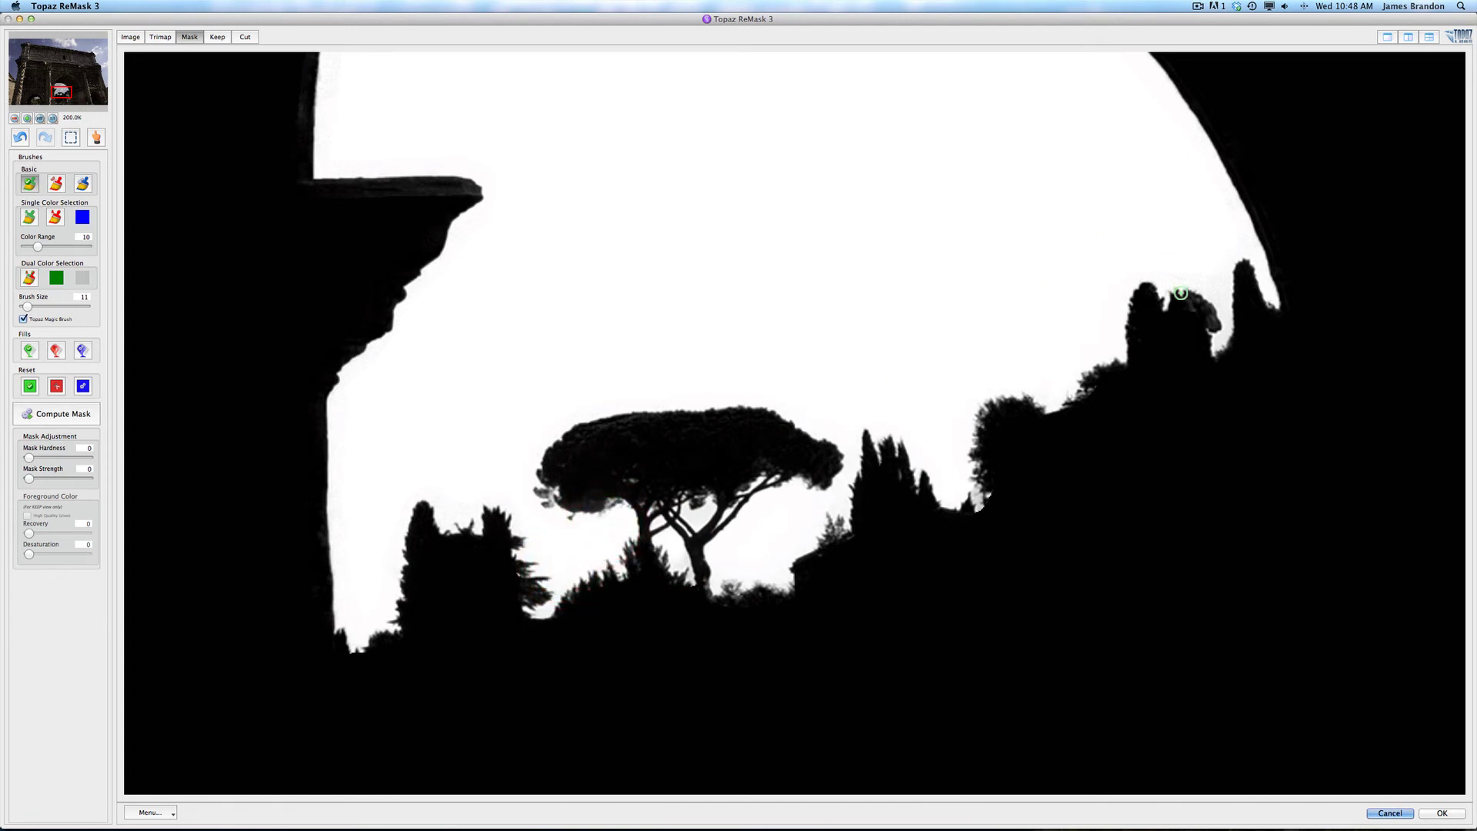
{"action": "left_click", "coordinate": [1221, 263]}
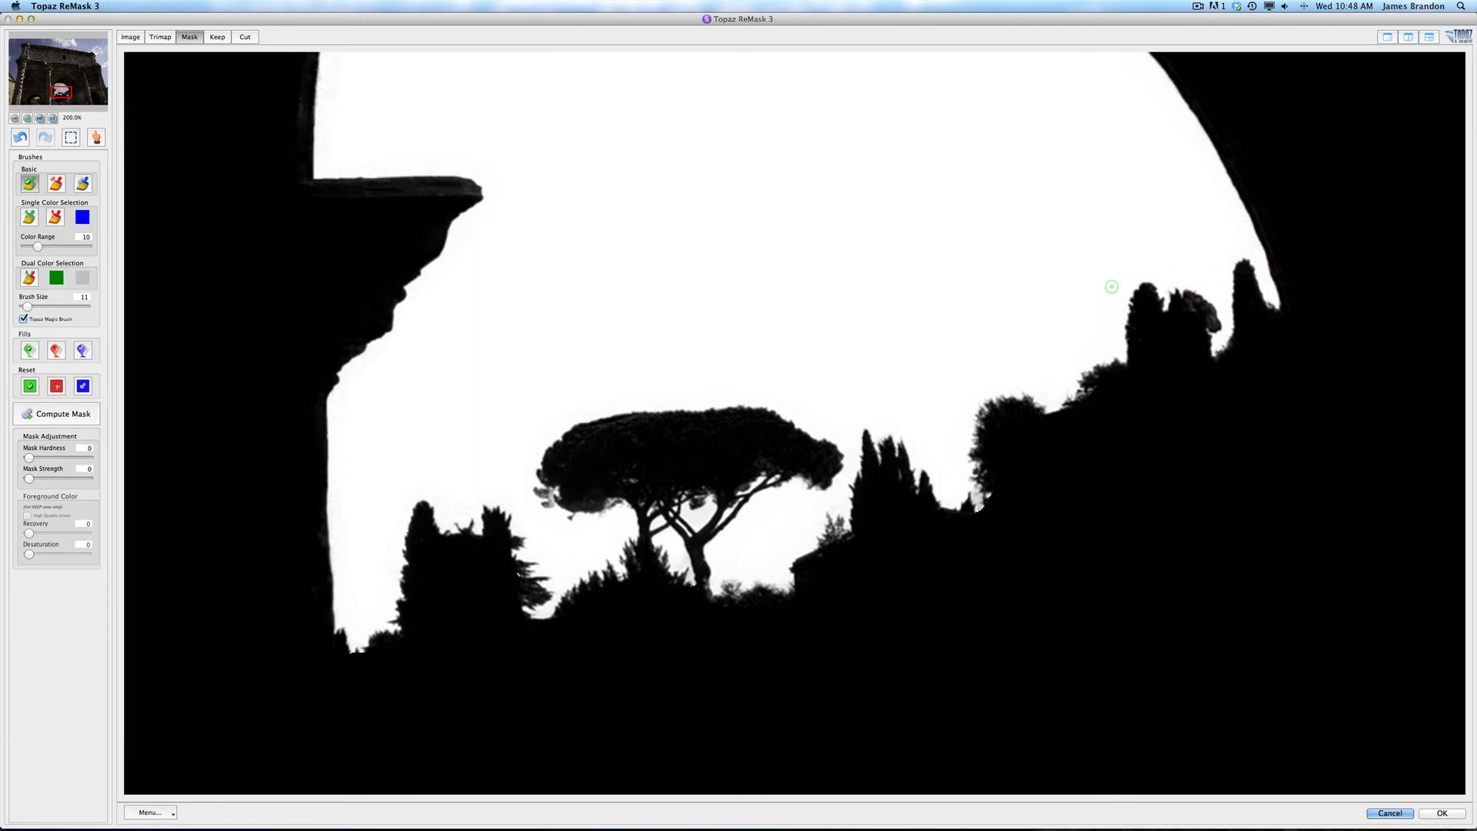
{"action": "key", "text": "super+0"}
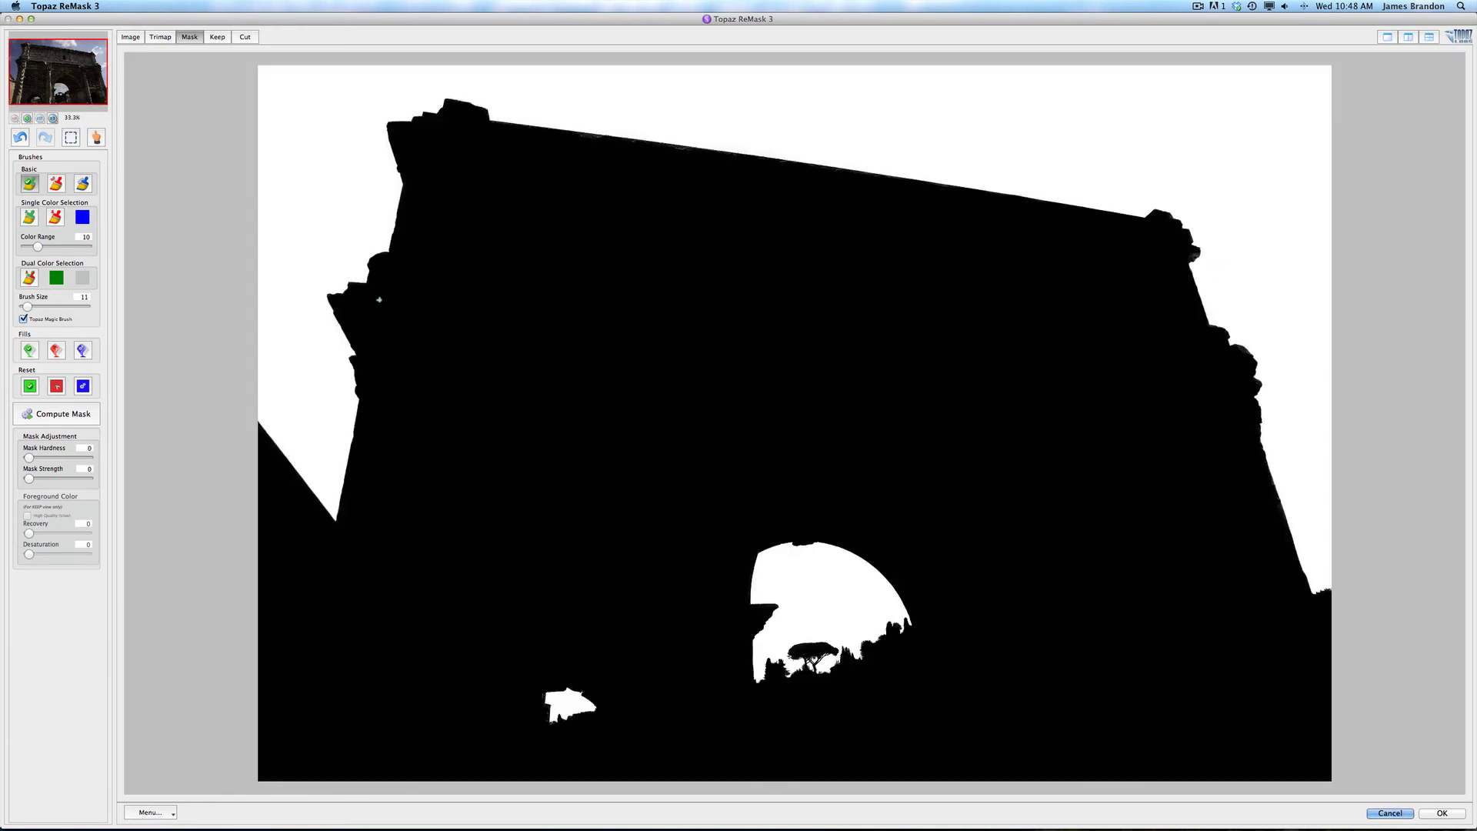
Apply the ReMask result and compare by disabling then re-enabling the 1DS_3711.dng layer mask
{"action": "left_click", "coordinate": [1441, 813]}
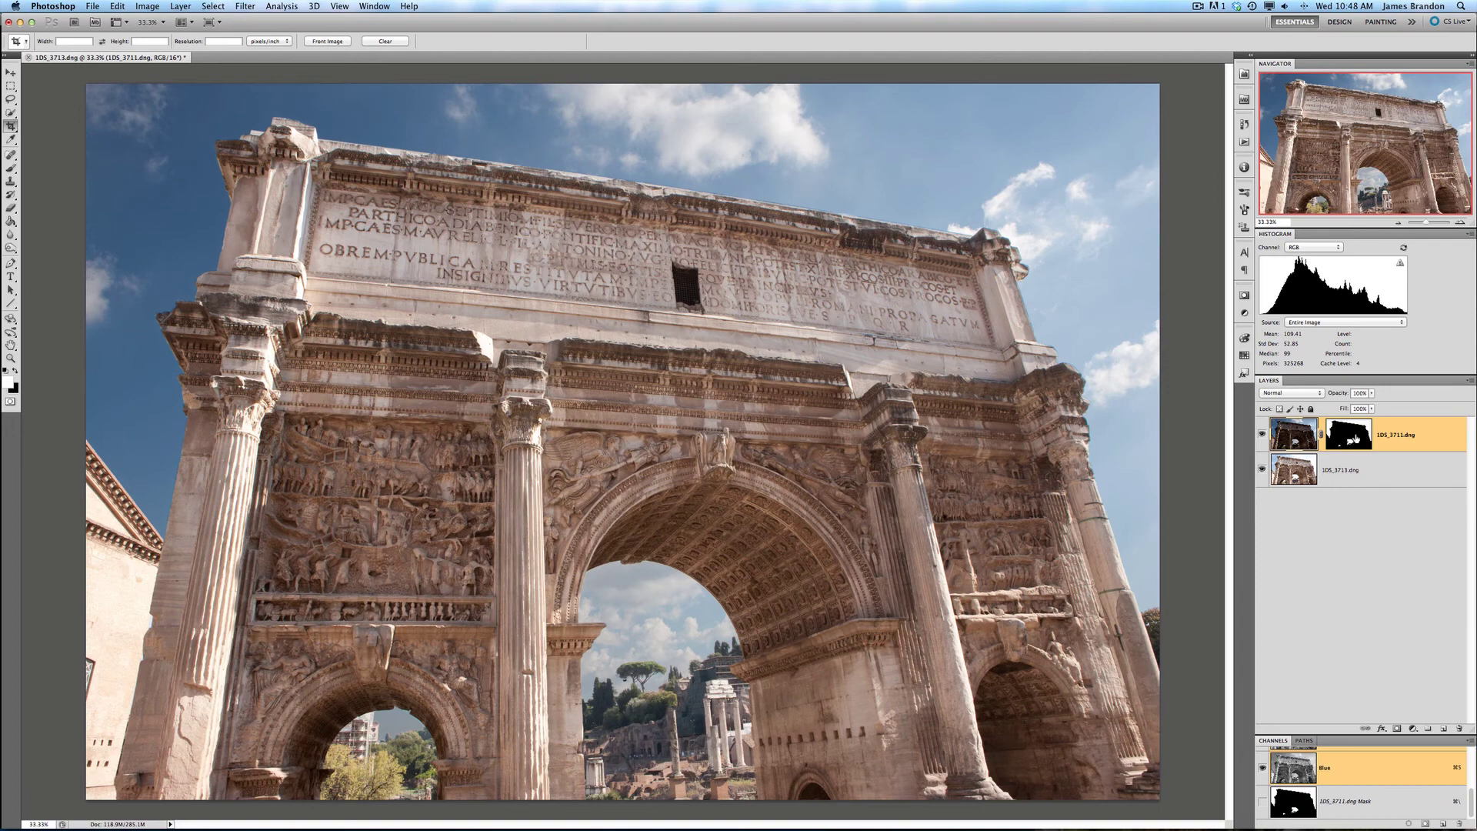
{"action": "right_click", "coordinate": [1352, 436]}
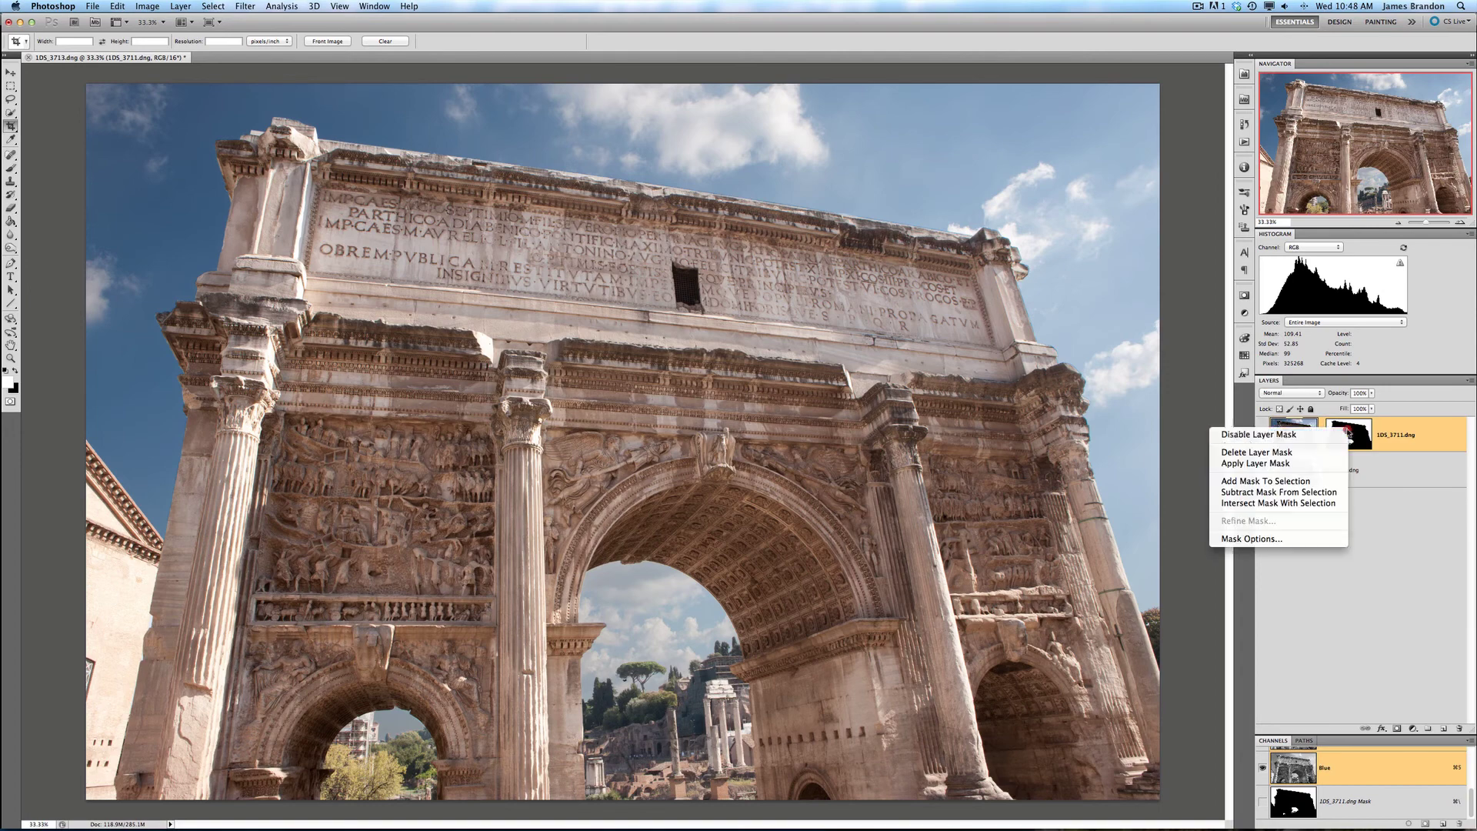
{"action": "left_click", "coordinate": [1305, 436]}
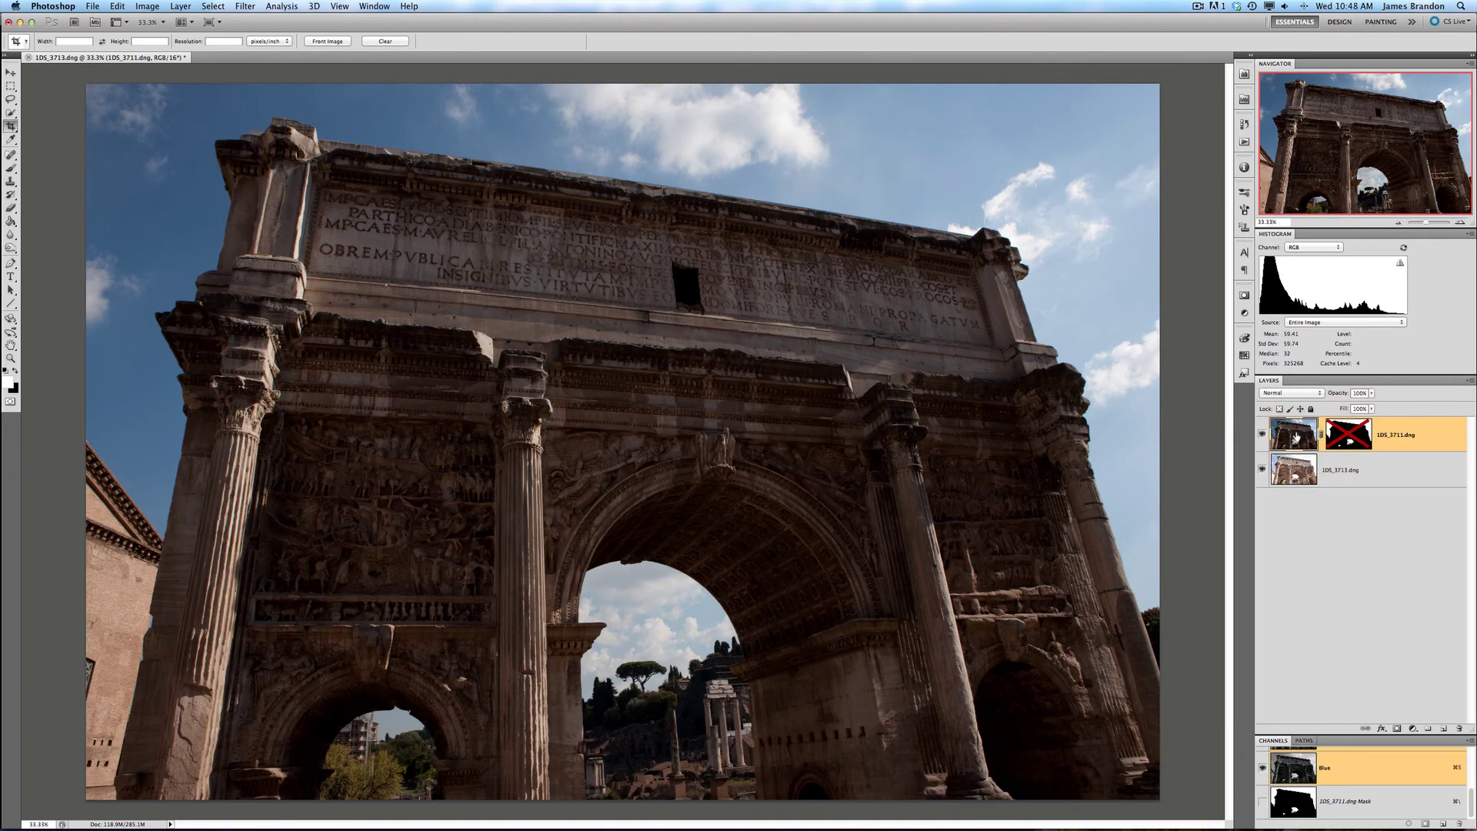
{"action": "right_click", "coordinate": [1347, 439]}
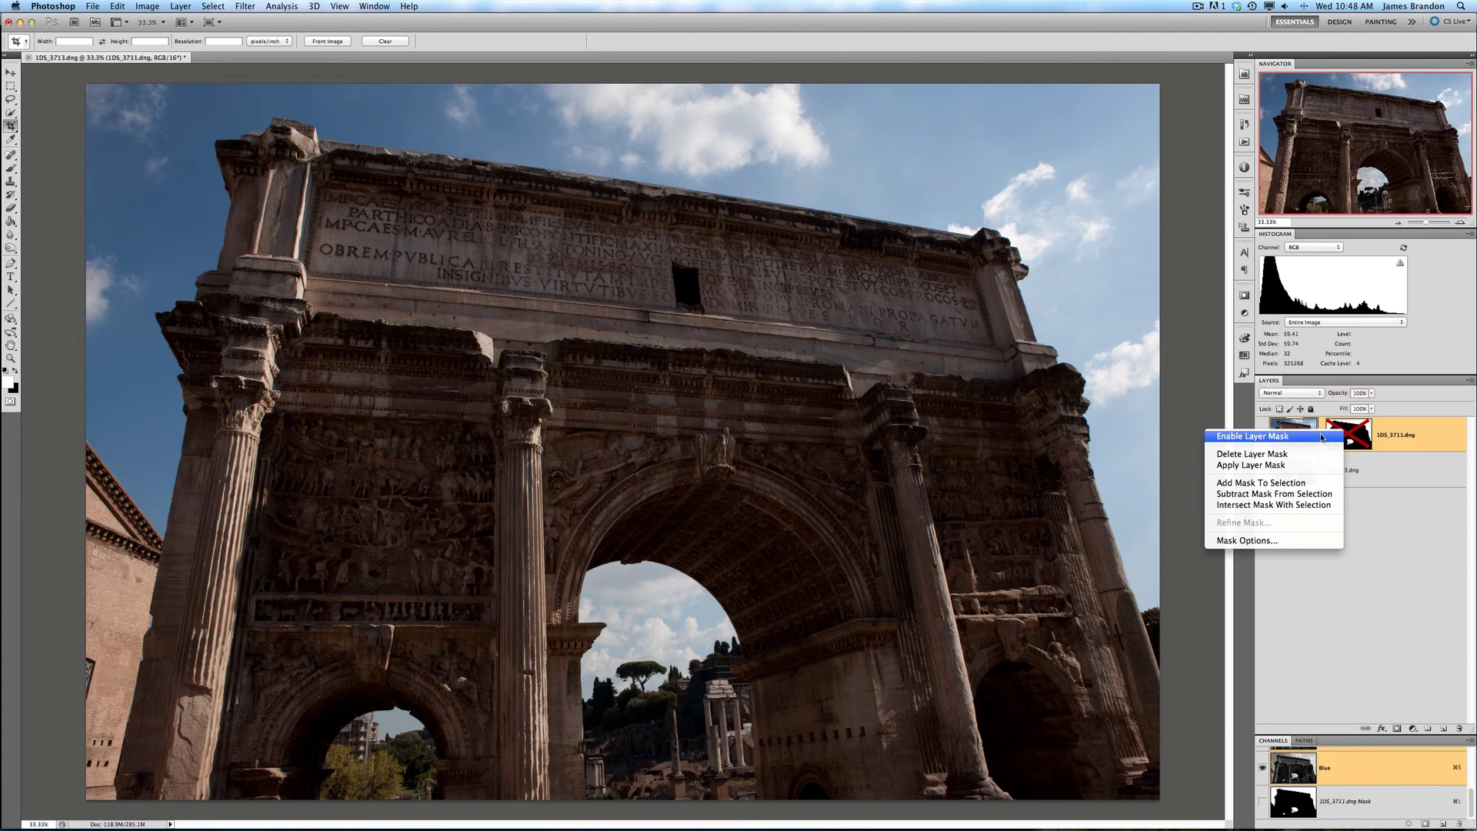
{"action": "left_click", "coordinate": [1321, 436]}
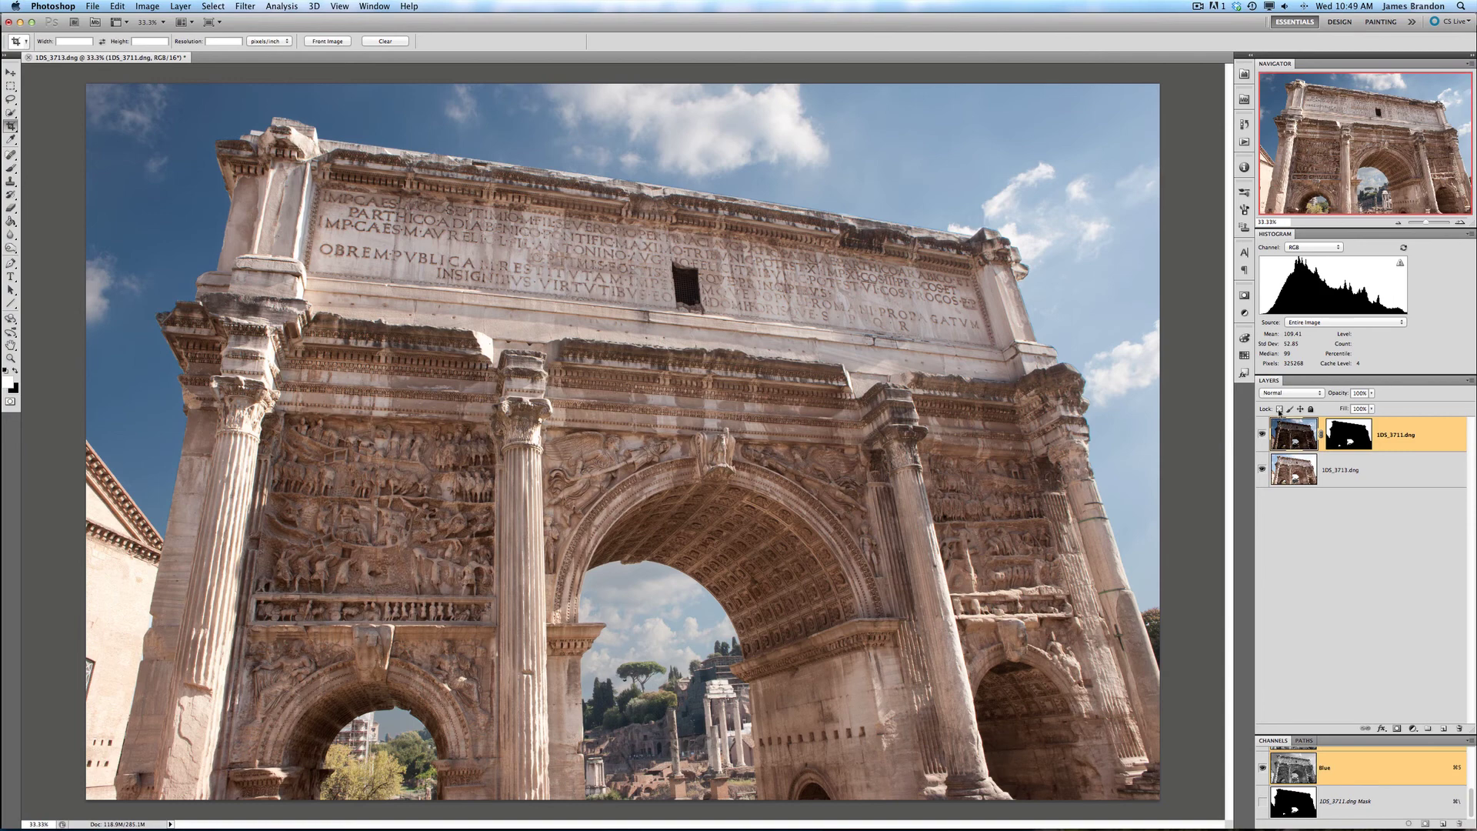
Duplicate the masked 1DS_3711.dng layer, invert the copy's mask, and set its opacity to 32%
{"action": "key", "text": "super+backslash"}
{"action": "key", "text": "super+j"}
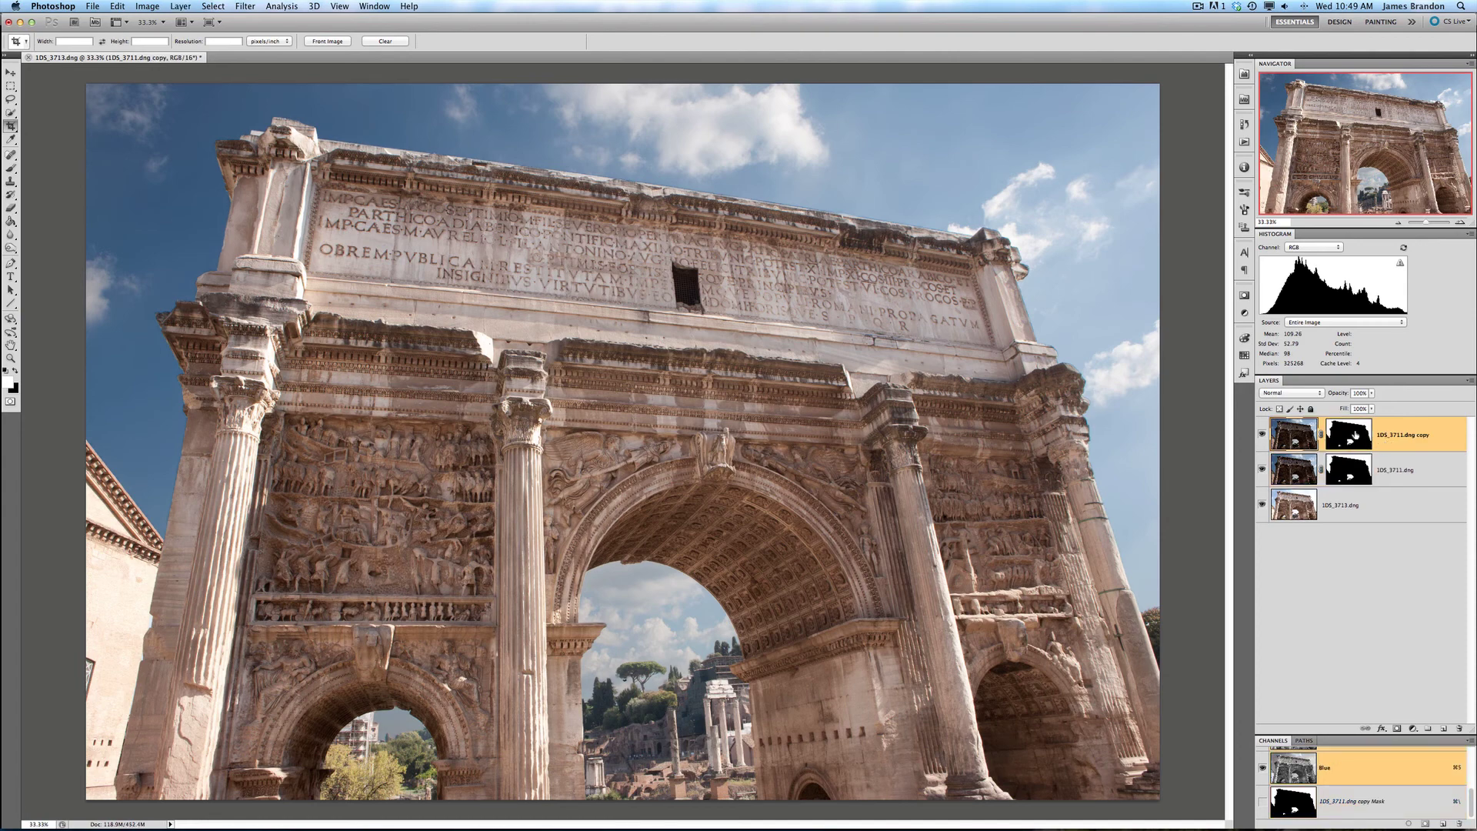
{"action": "left_click", "coordinate": [1352, 436]}
{"action": "key", "text": "super+i"}
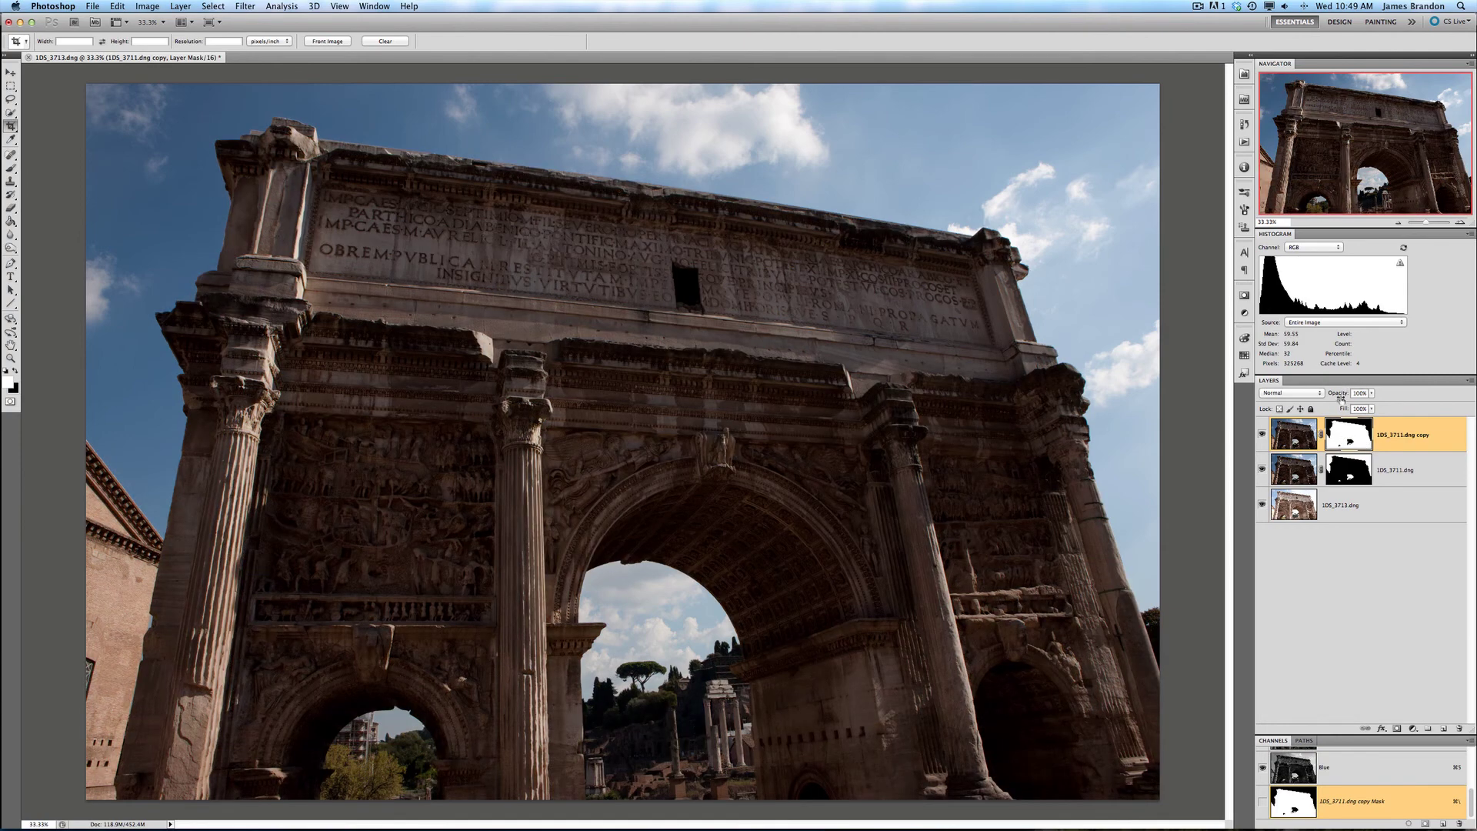
{"action": "left_click_drag", "start_coordinate": [1339, 390], "coordinate": [1296, 392]}
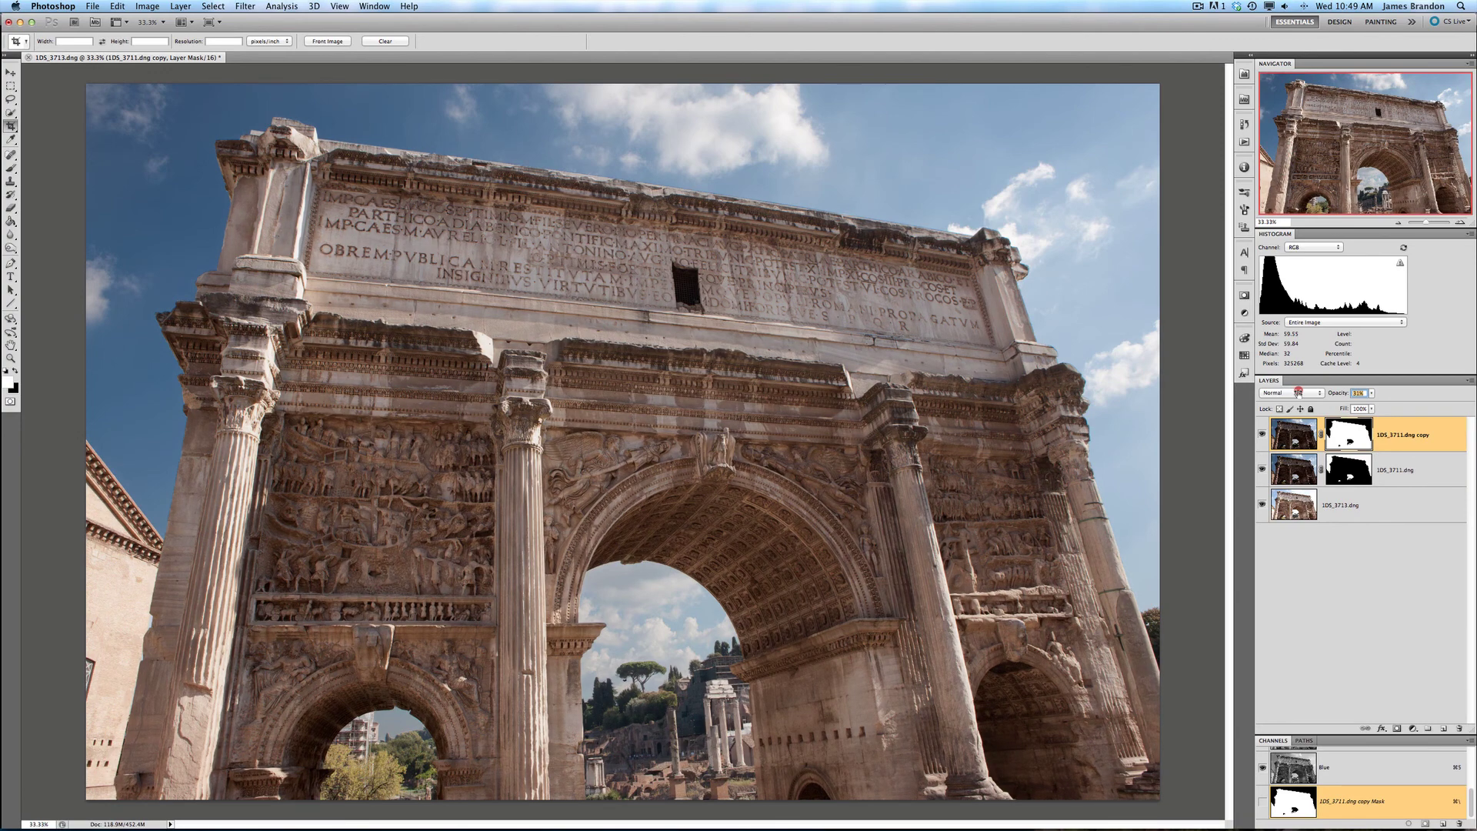
{"action": "left_click_drag", "start_coordinate": [1299, 391], "coordinate": [1298, 392]}
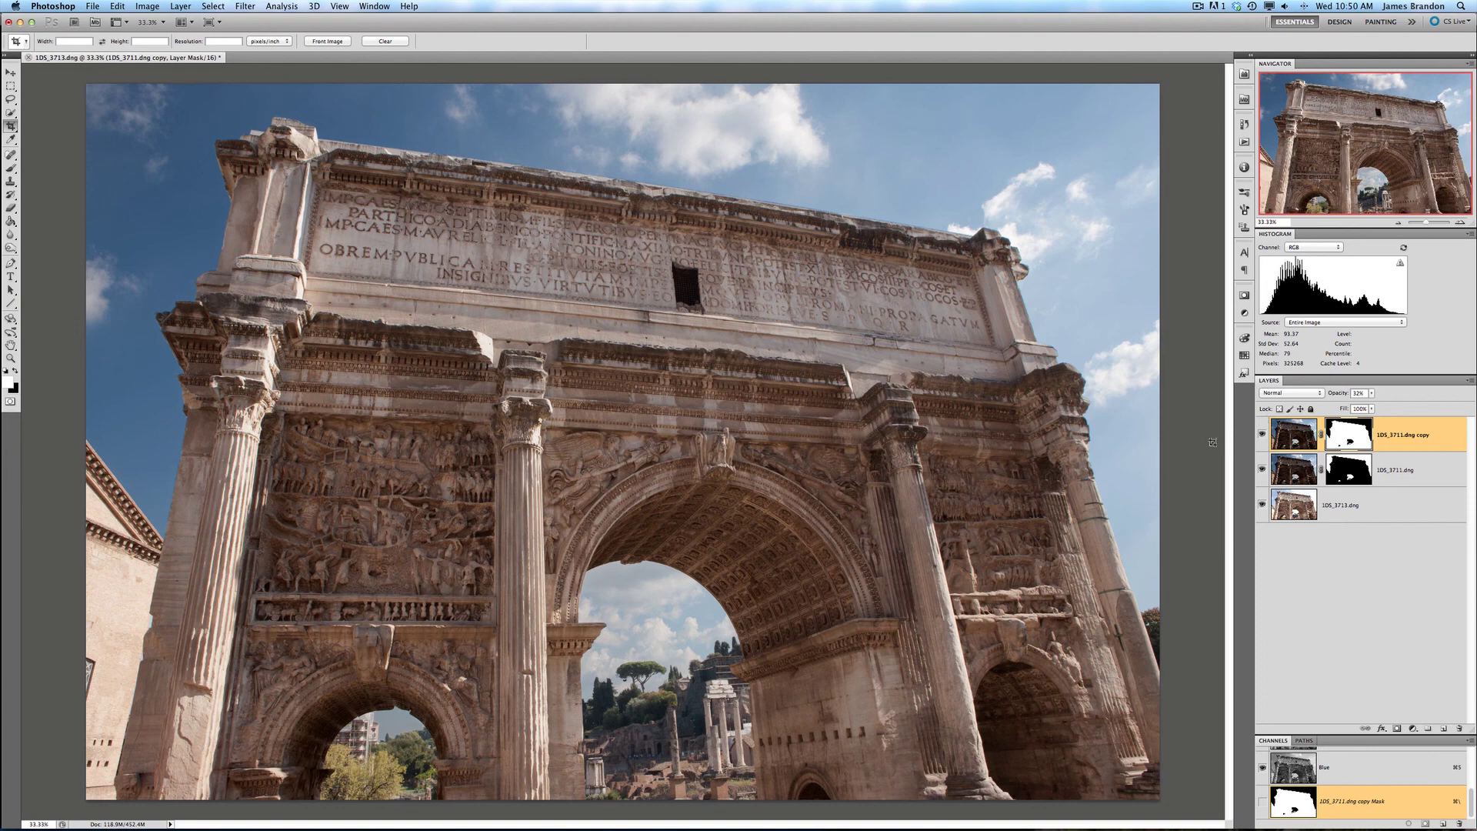
{"action": "left_click", "coordinate": [1262, 506], "text": "alt"}
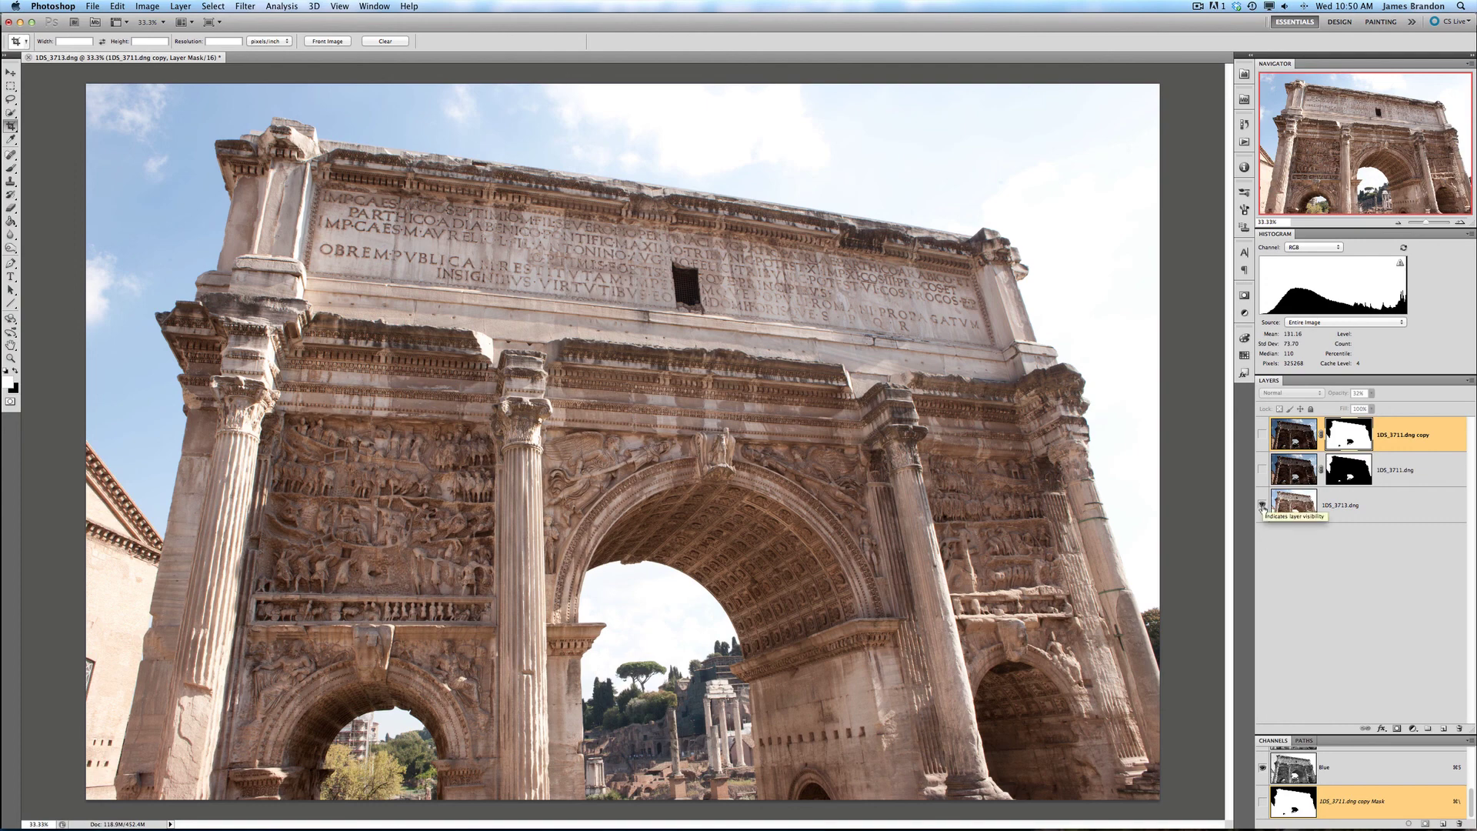
{"action": "left_click", "coordinate": [1262, 506], "text": "alt"}
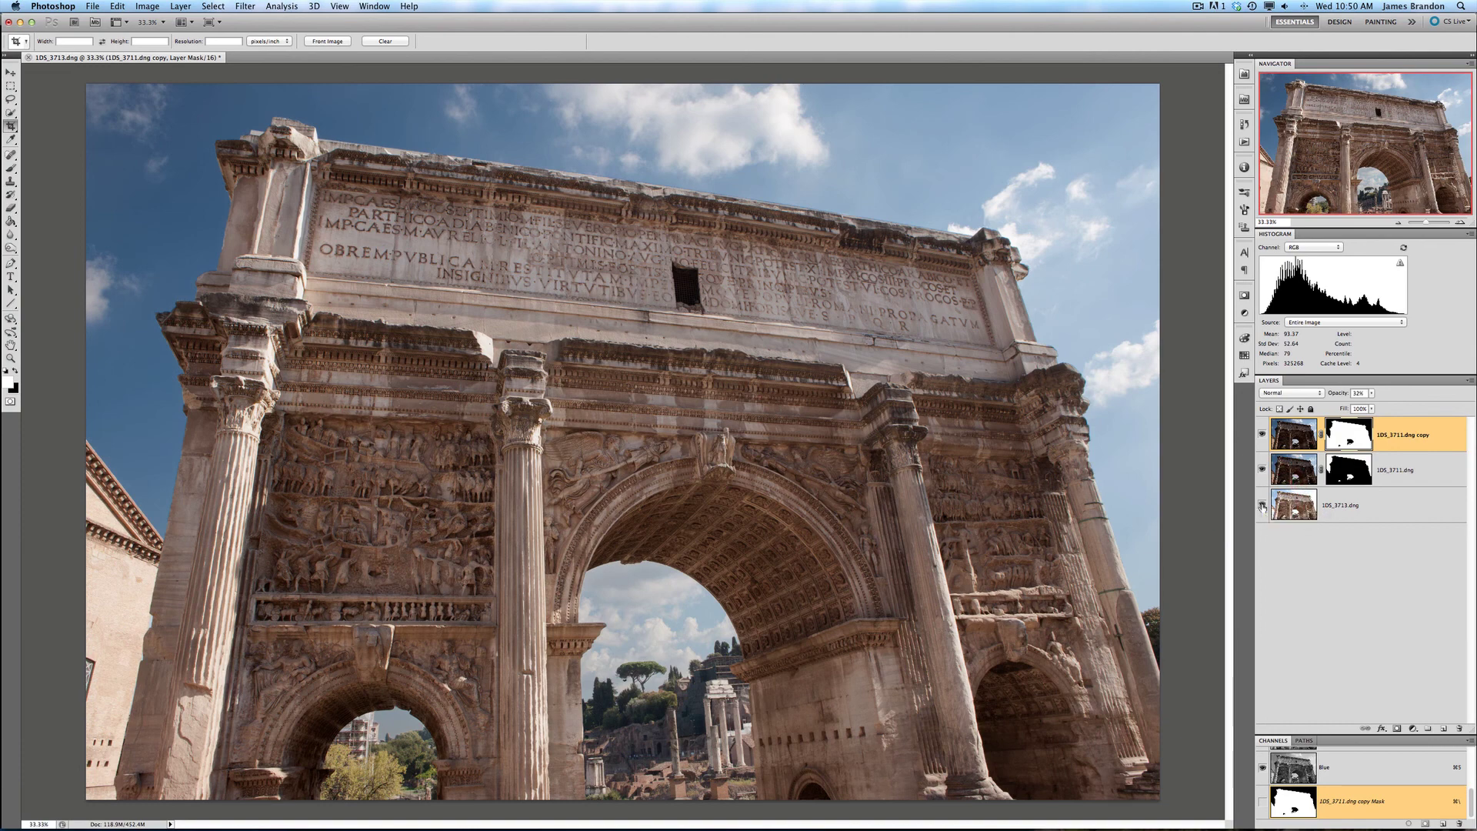